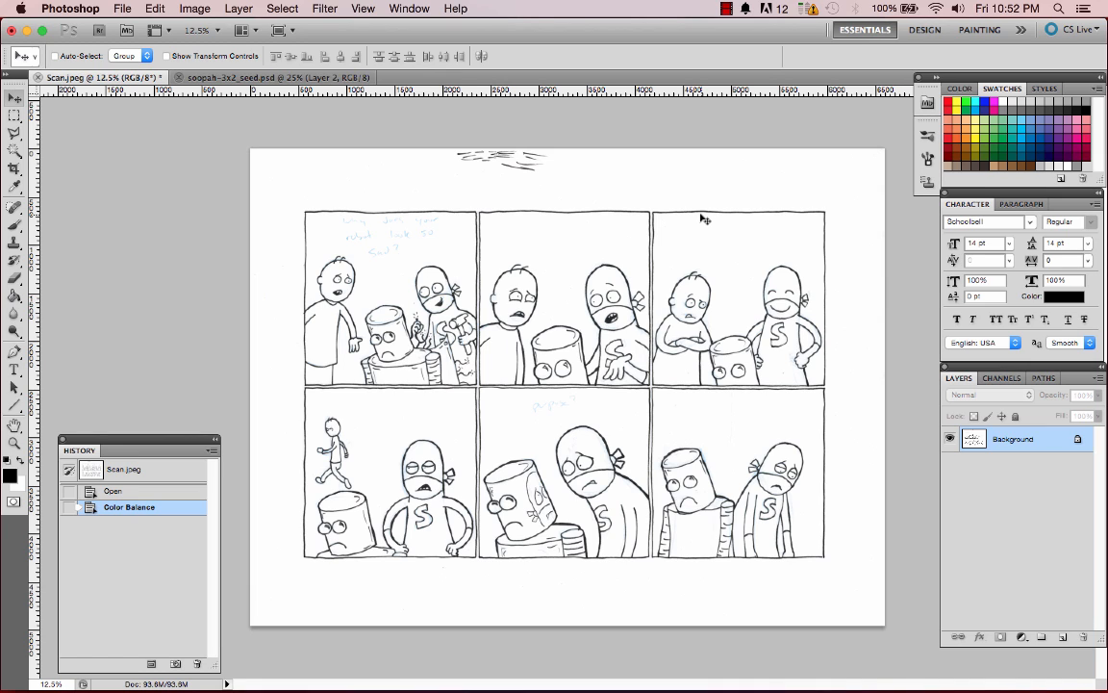
View the blank soopah-3x2_seed.psd template with its guides and return to the scanned comic page
{"action": "left_click", "coordinate": [263, 79]}
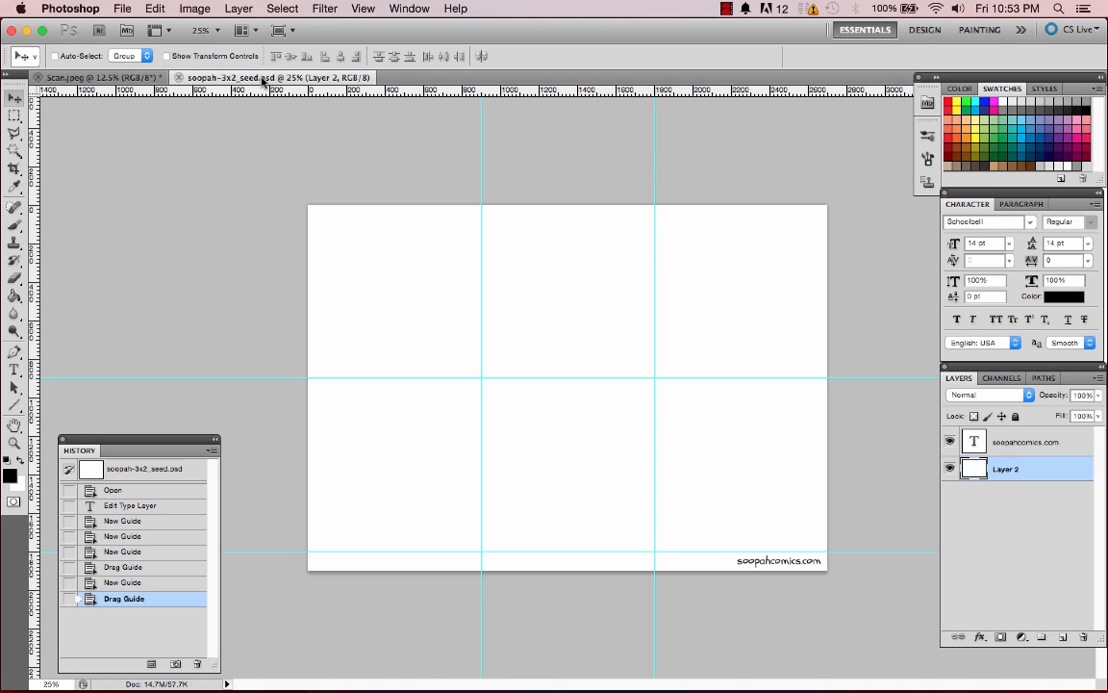
{"action": "left_click", "coordinate": [117, 78]}
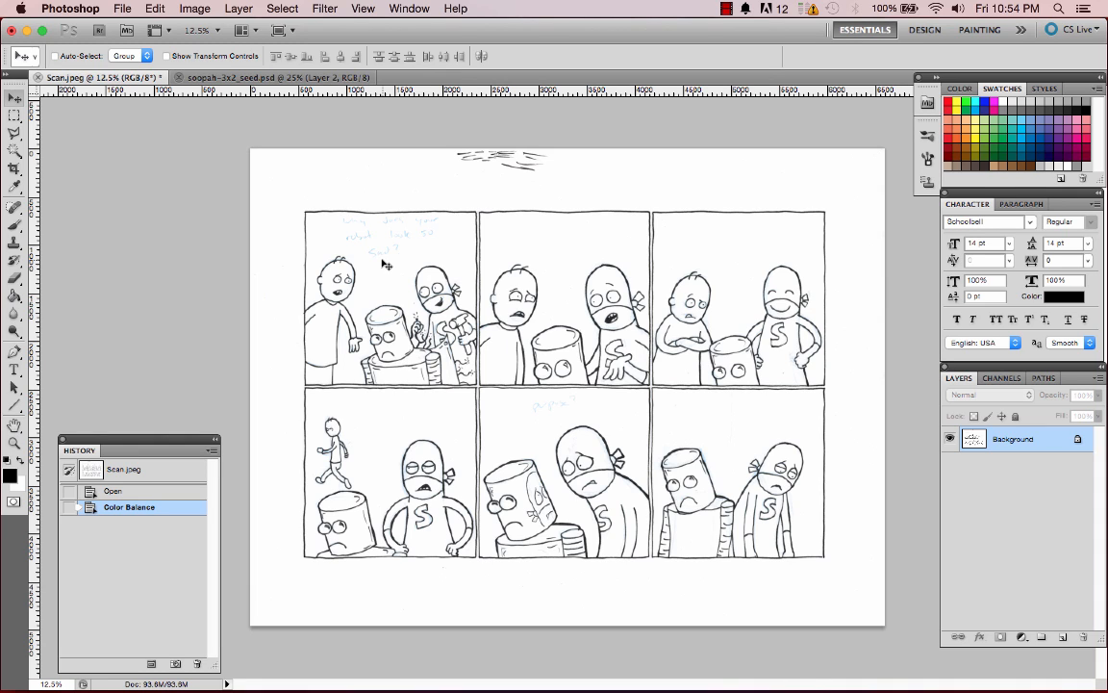
Use Hue/Saturation on the scan to set the lightness of both the Cyans and the Blues to +100
{"action": "key", "text": "super+u"}
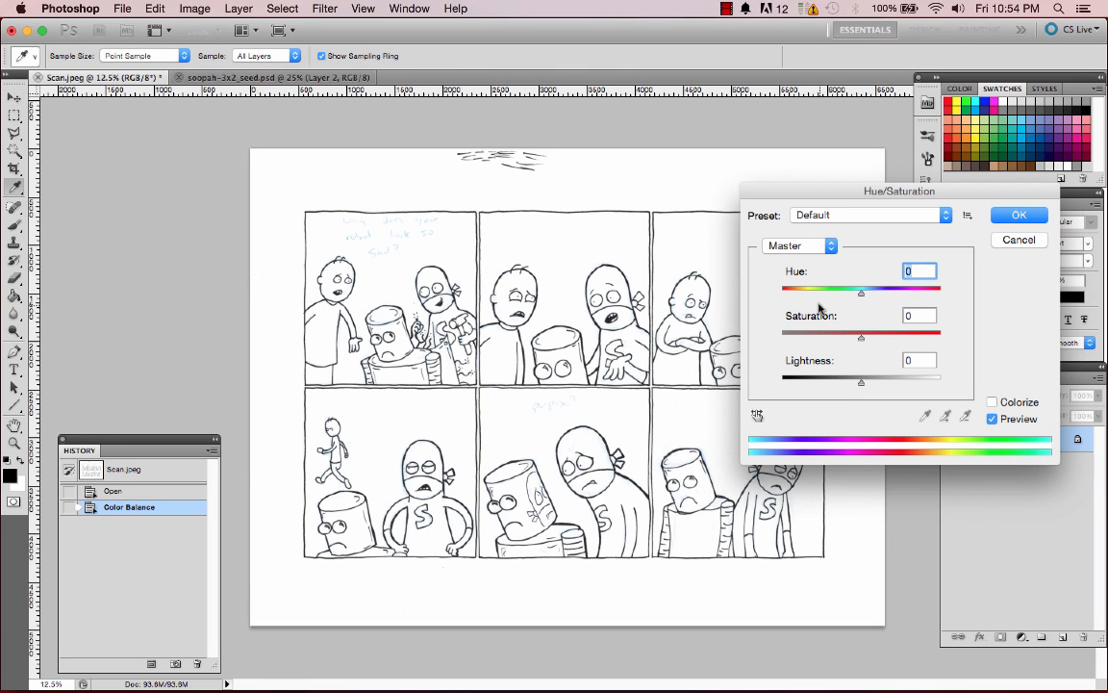
{"action": "left_click", "coordinate": [798, 246]}
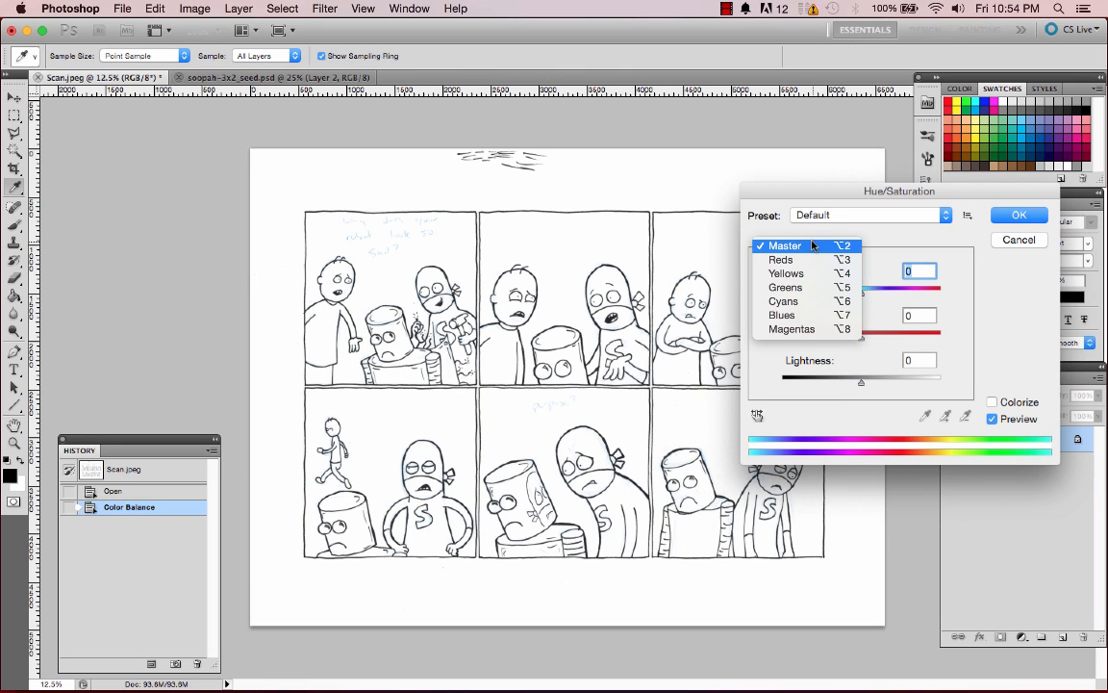
{"action": "left_click", "coordinate": [803, 302]}
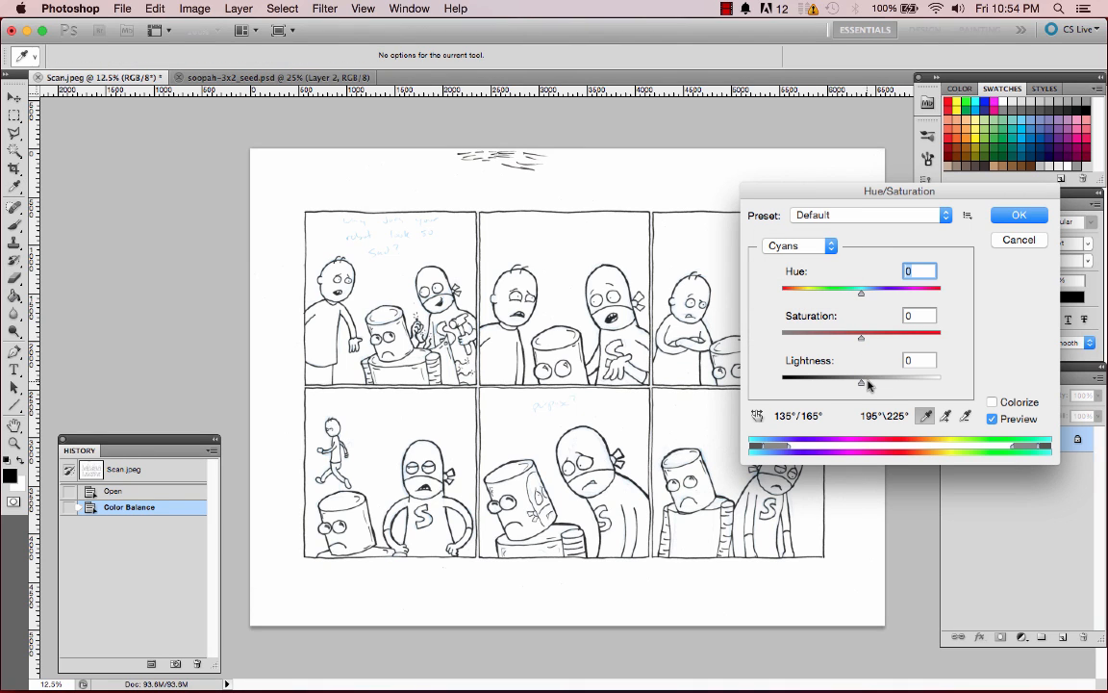
{"action": "left_click_drag", "start_coordinate": [861, 381], "coordinate": [957, 381]}
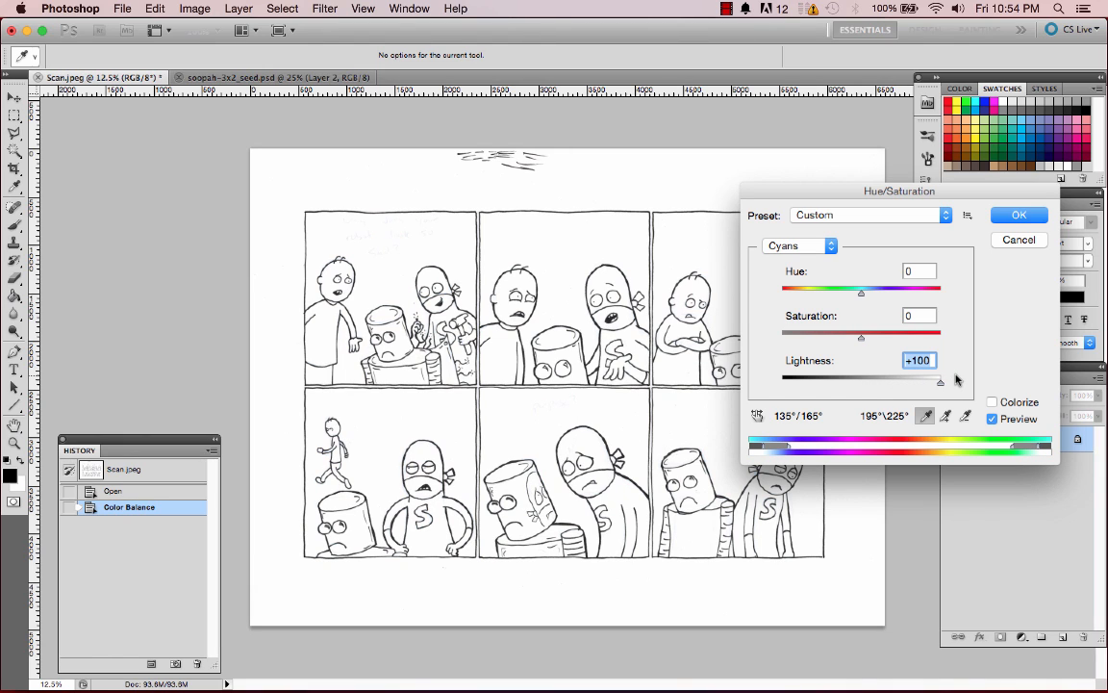
{"action": "left_click", "coordinate": [829, 247]}
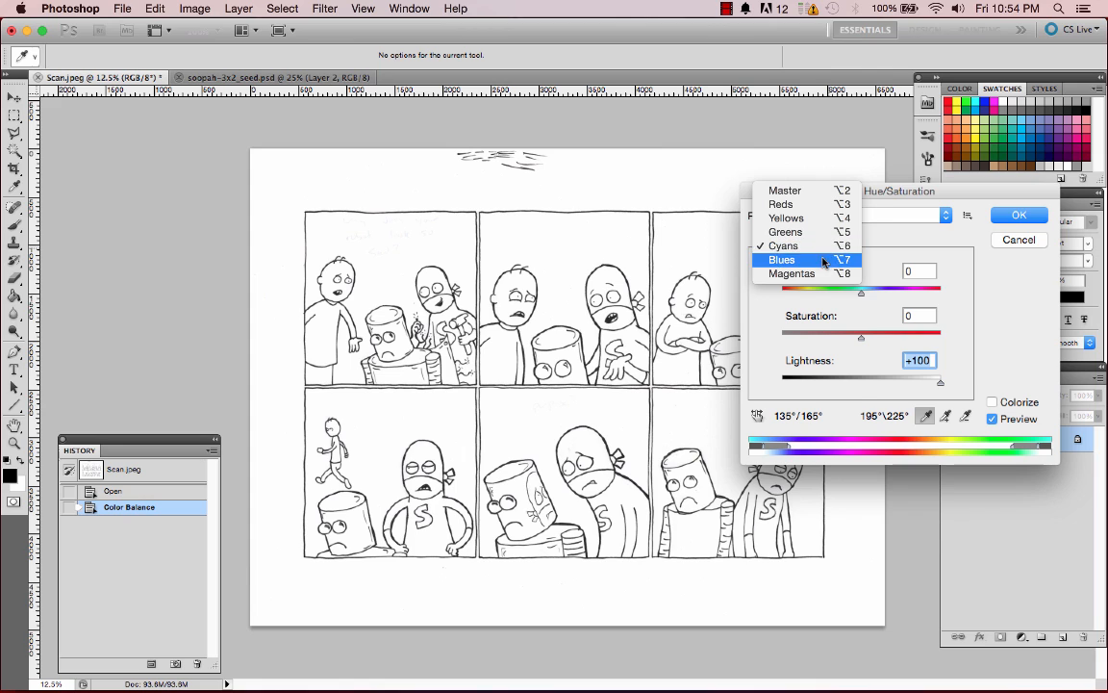
{"action": "left_click", "coordinate": [829, 256]}
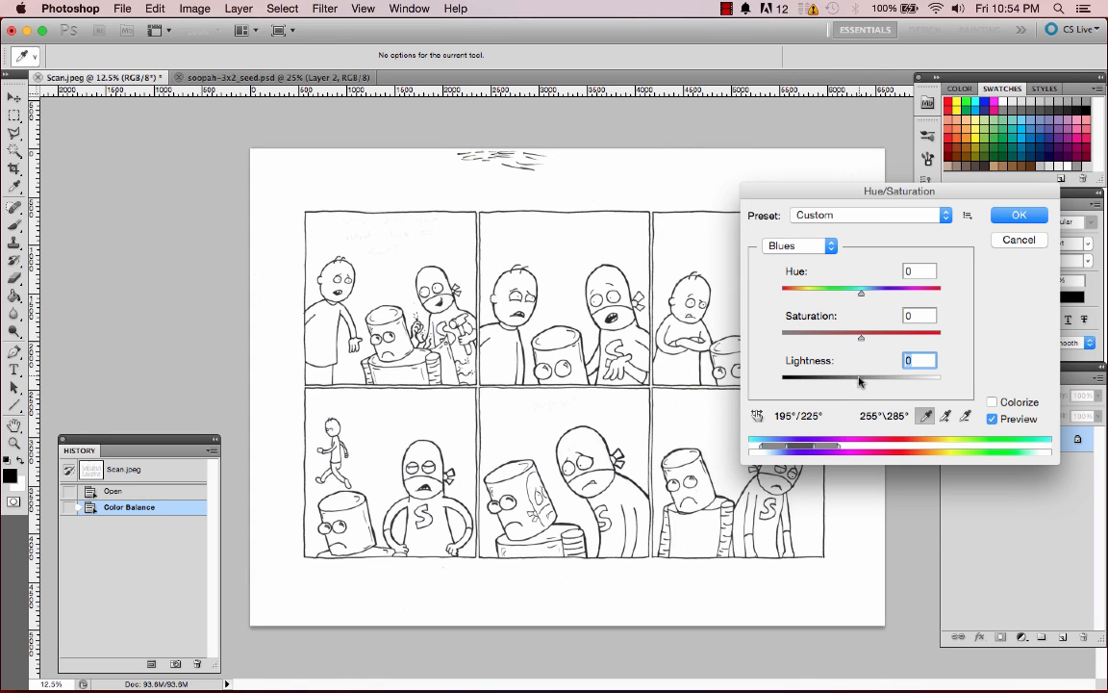
{"action": "left_click_drag", "start_coordinate": [863, 383], "coordinate": [960, 384]}
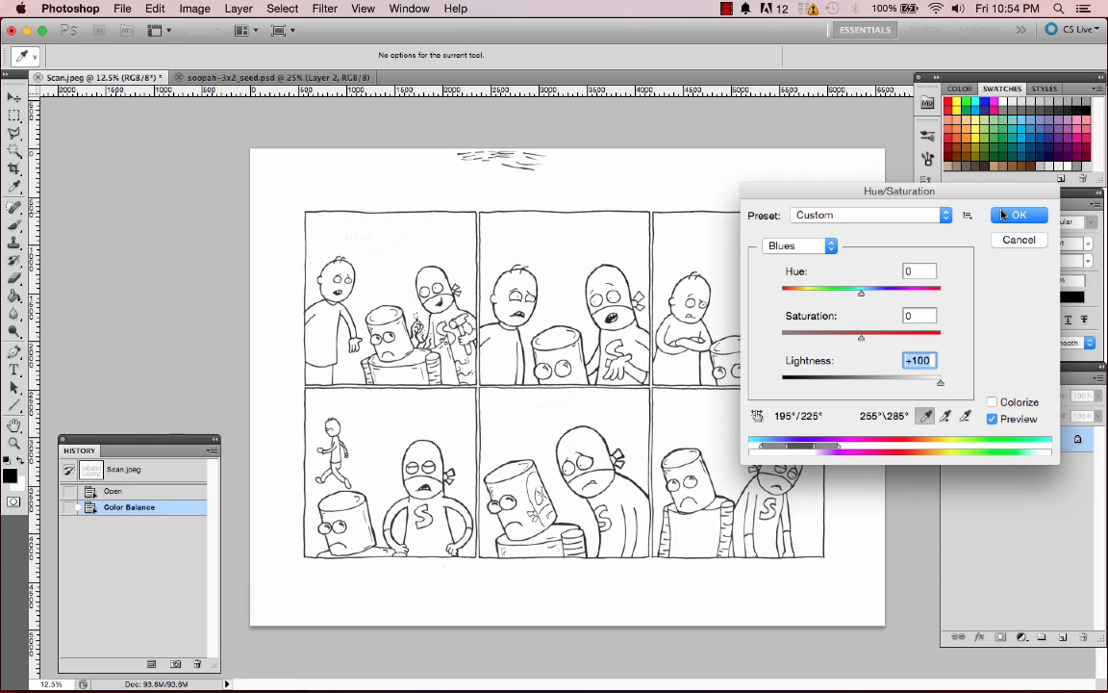
Set the Master saturation to -100 and apply the Hue/Saturation adjustment
{"action": "left_click", "coordinate": [798, 246]}
{"action": "left_click", "coordinate": [796, 177]}
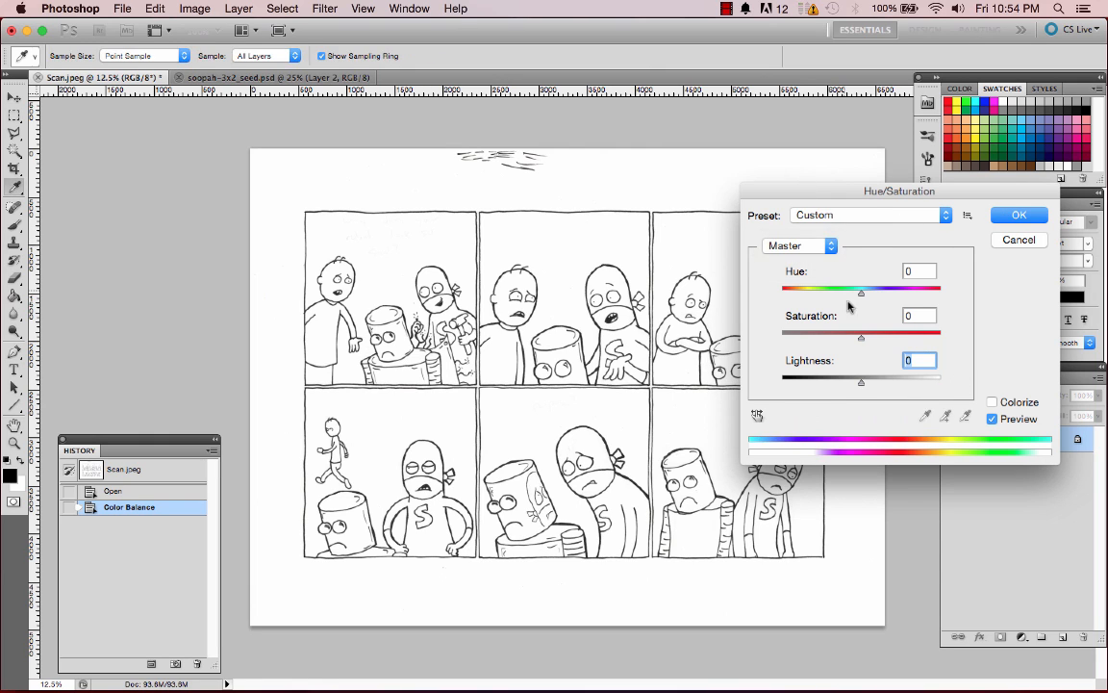
{"action": "left_click_drag", "start_coordinate": [861, 338], "coordinate": [754, 332]}
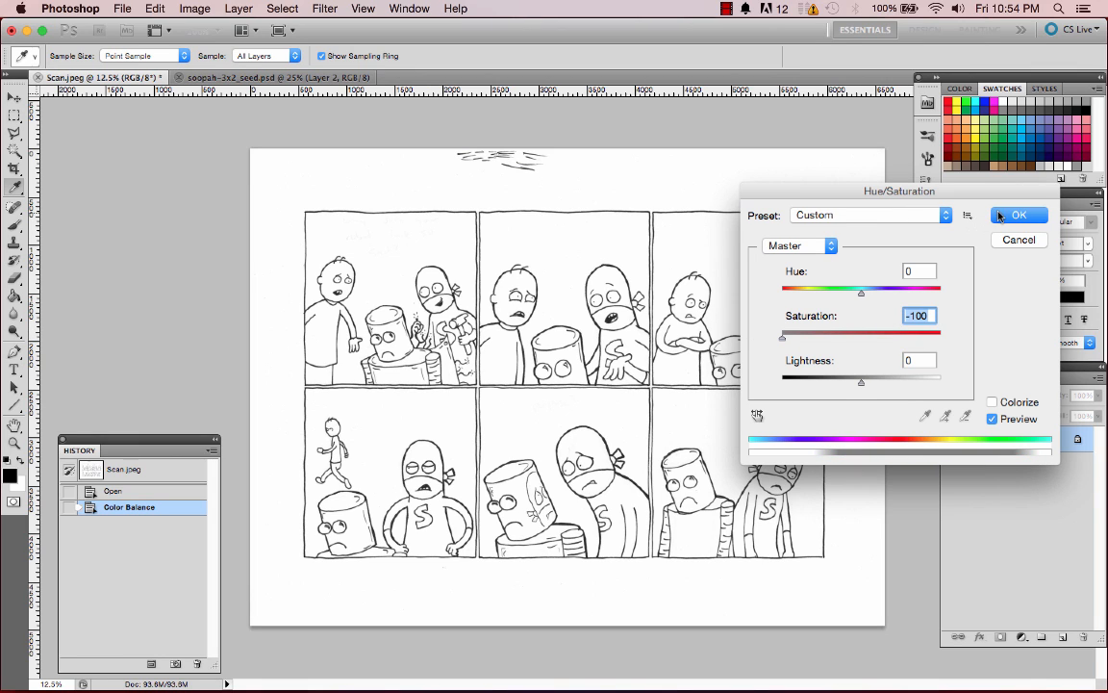
{"action": "left_click", "coordinate": [1017, 215]}
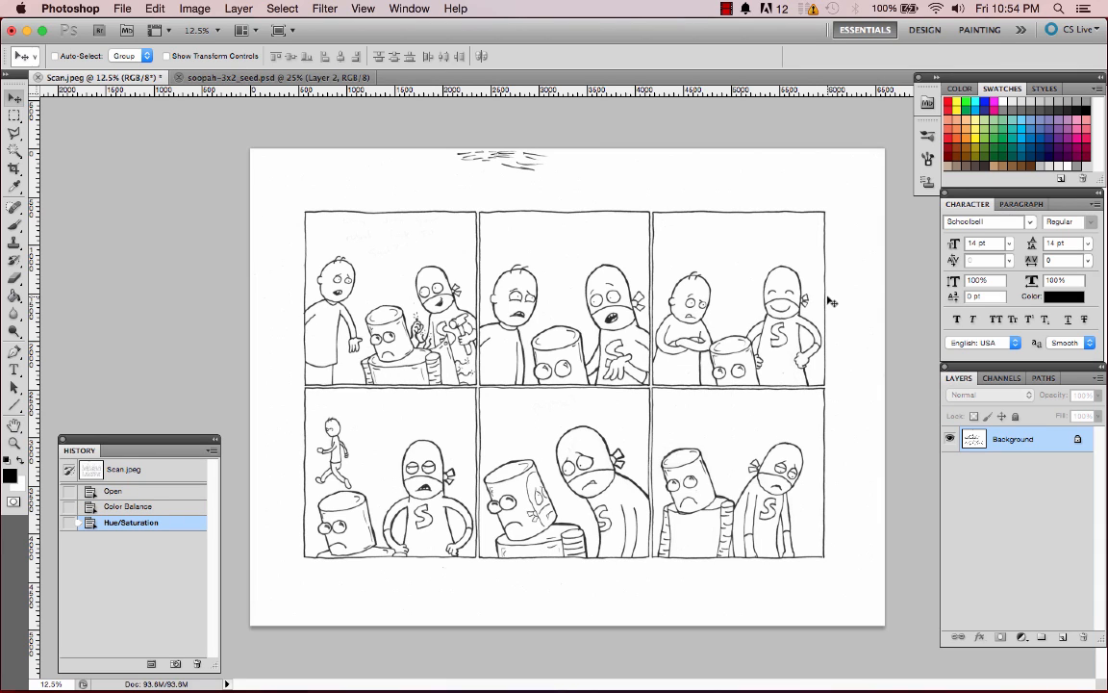
Apply Levels to the scan with the black input level at 74 and the white input level at 234
{"action": "key", "text": "super+l"}
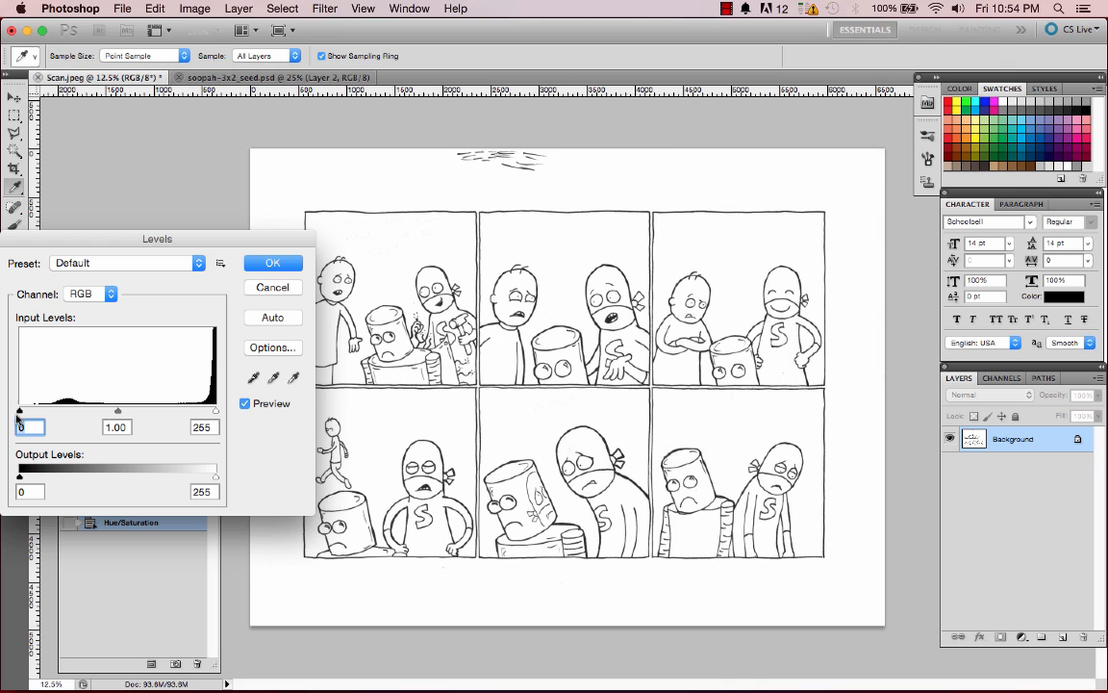
{"action": "left_click_drag", "start_coordinate": [19, 412], "coordinate": [70, 413]}
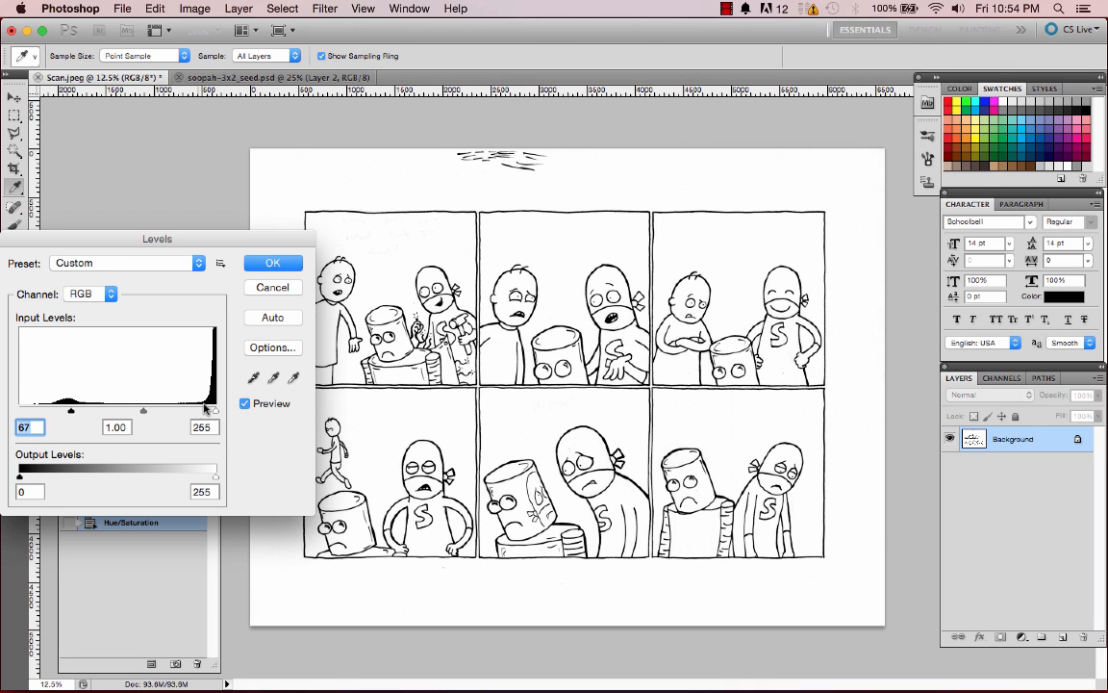
{"action": "mouse_move", "coordinate": [216, 414]}
{"action": "left_mouse_down"}
{"action": "mouse_move", "coordinate": [179, 414]}
{"action": "mouse_move", "coordinate": [222, 414]}
{"action": "left_mouse_up"}
{"action": "key", "text": "Tab"}
{"action": "key", "text": "Tab"}
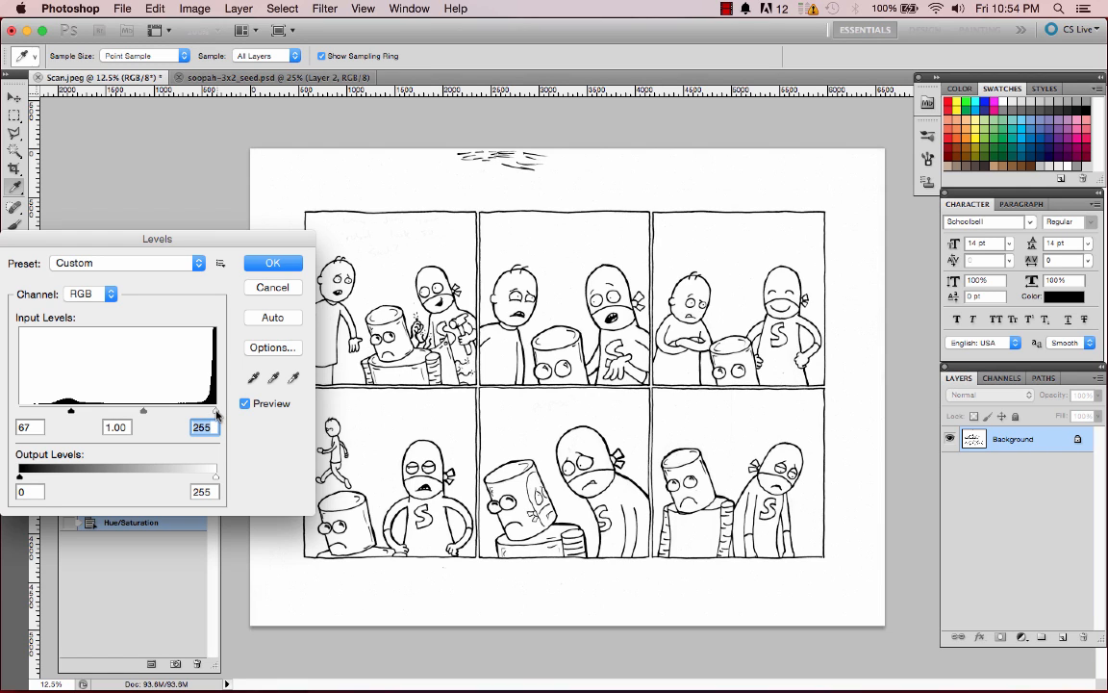
{"action": "left_click_drag", "start_coordinate": [216, 411], "coordinate": [201, 411]}
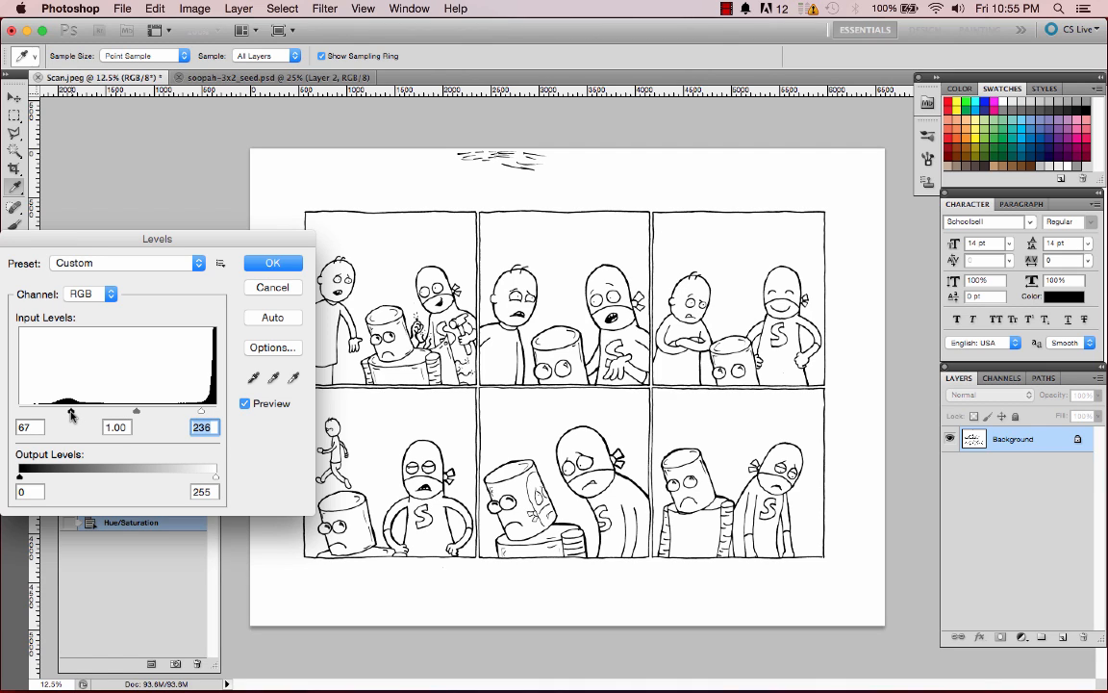
{"action": "left_click_drag", "start_coordinate": [72, 412], "coordinate": [75, 413]}
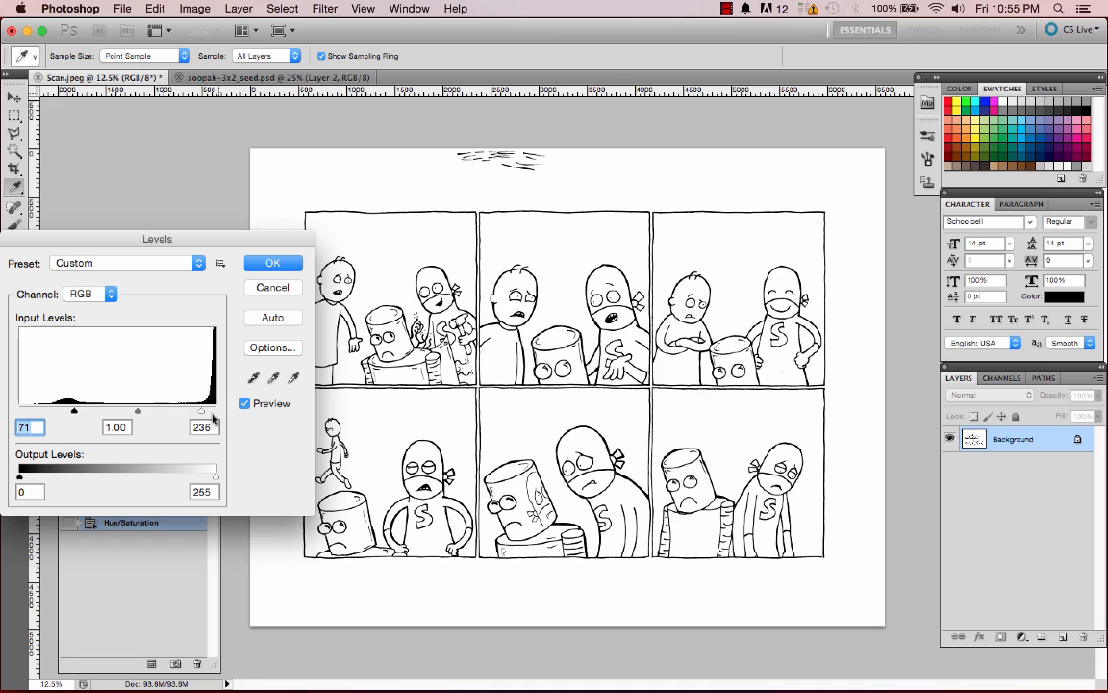
{"action": "left_click_drag", "start_coordinate": [202, 412], "coordinate": [197, 413]}
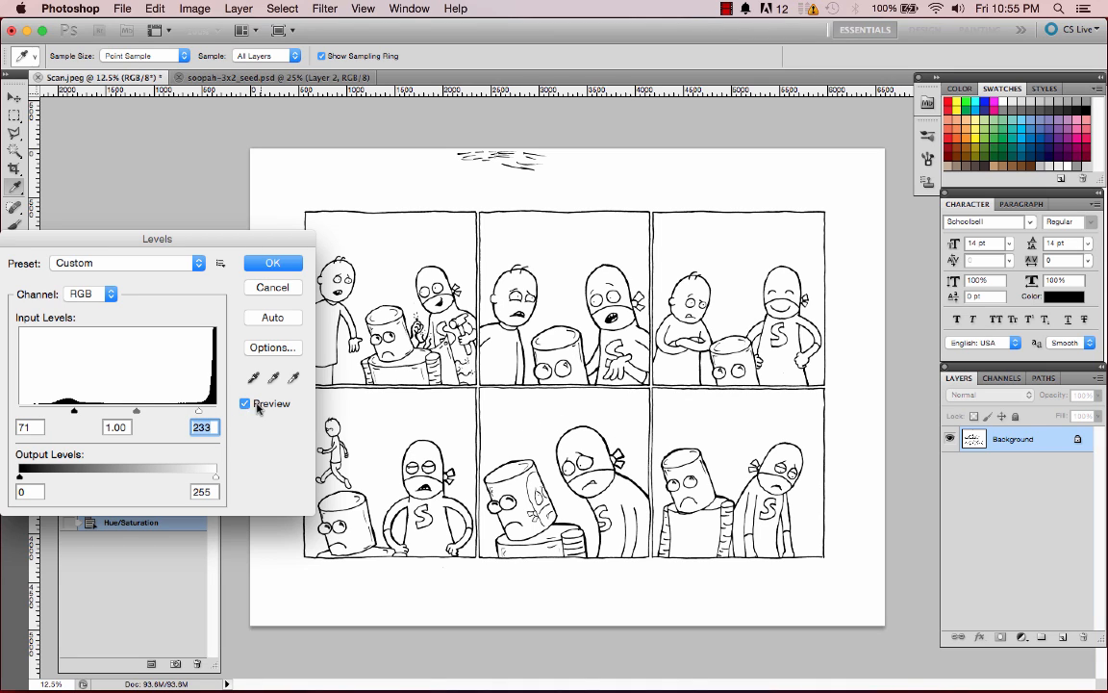
{"action": "mouse_move", "coordinate": [198, 412]}
{"action": "left_mouse_down"}
{"action": "mouse_move", "coordinate": [109, 409]}
{"action": "mouse_move", "coordinate": [199, 412]}
{"action": "left_mouse_up"}
{"action": "left_click_drag", "start_coordinate": [74, 411], "coordinate": [77, 413]}
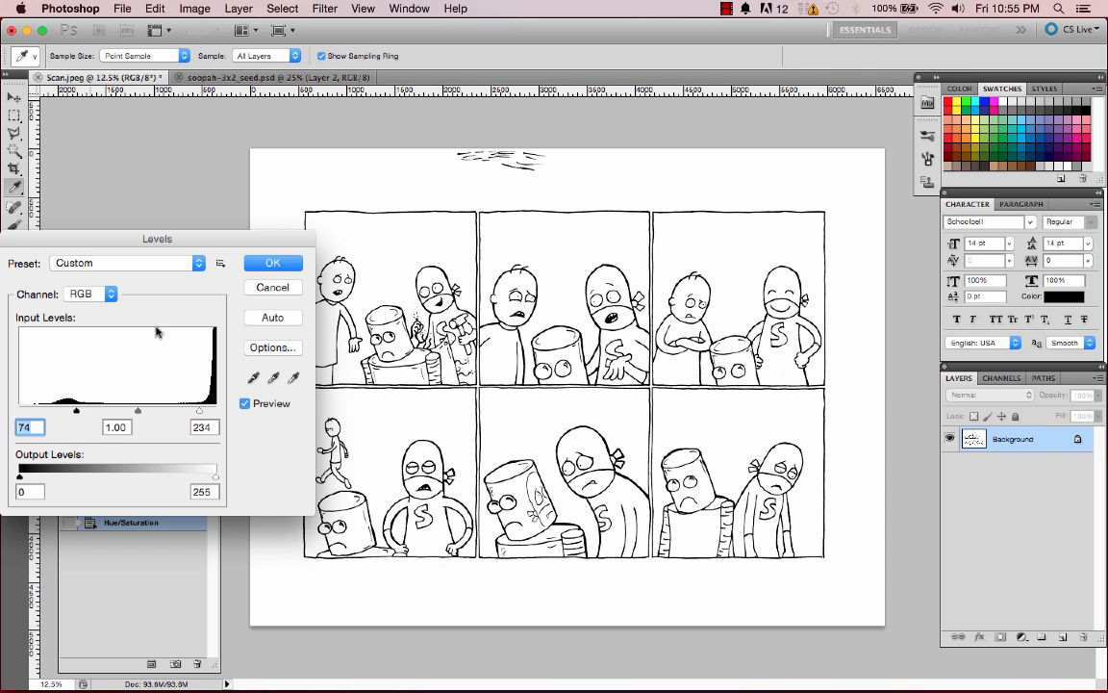
{"action": "left_click", "coordinate": [275, 263]}
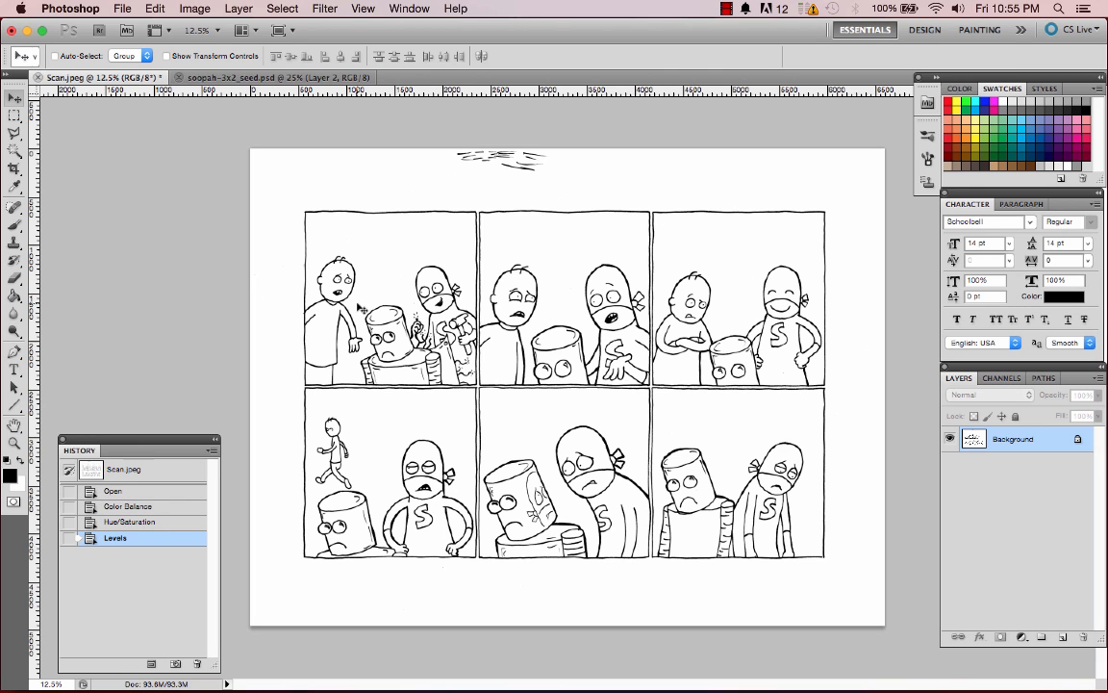
Paint out the stray specks in the margin beside the first panel and between its characters with a white 50 px brush
{"action": "key", "text": "super+equal"}
{"action": "key", "text": "super+equal"}
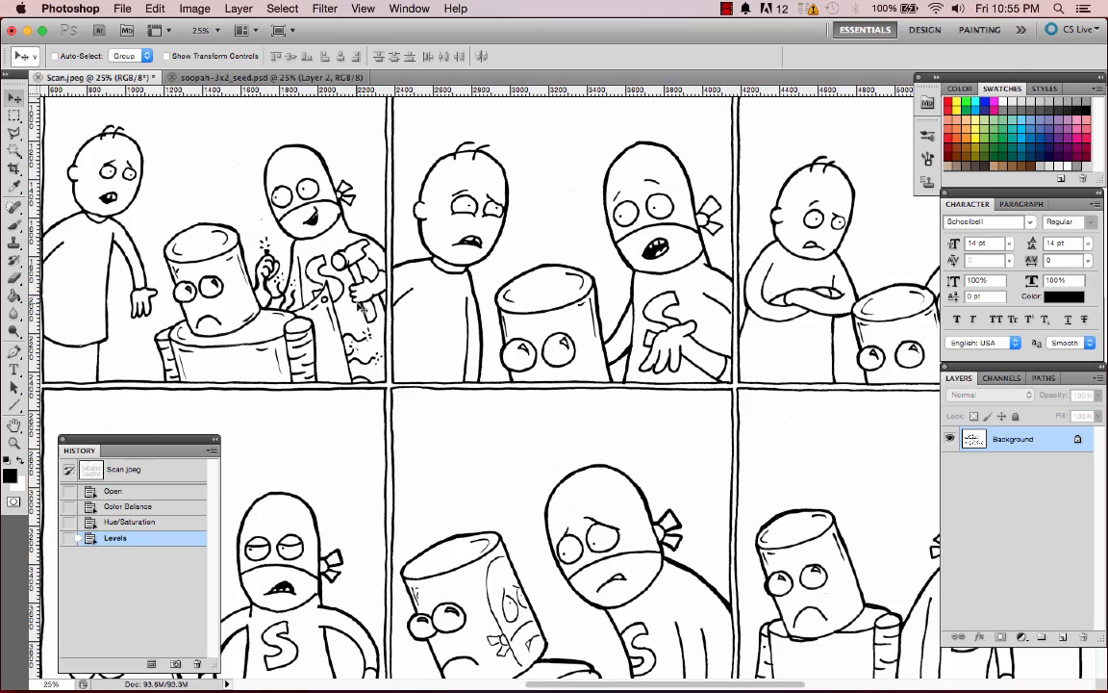
{"action": "scroll", "coordinate": [361, 307], "scroll_direction": "left", "scroll_amount": 5}
{"action": "scroll", "coordinate": [362, 308], "scroll_direction": "up", "scroll_amount": 3}
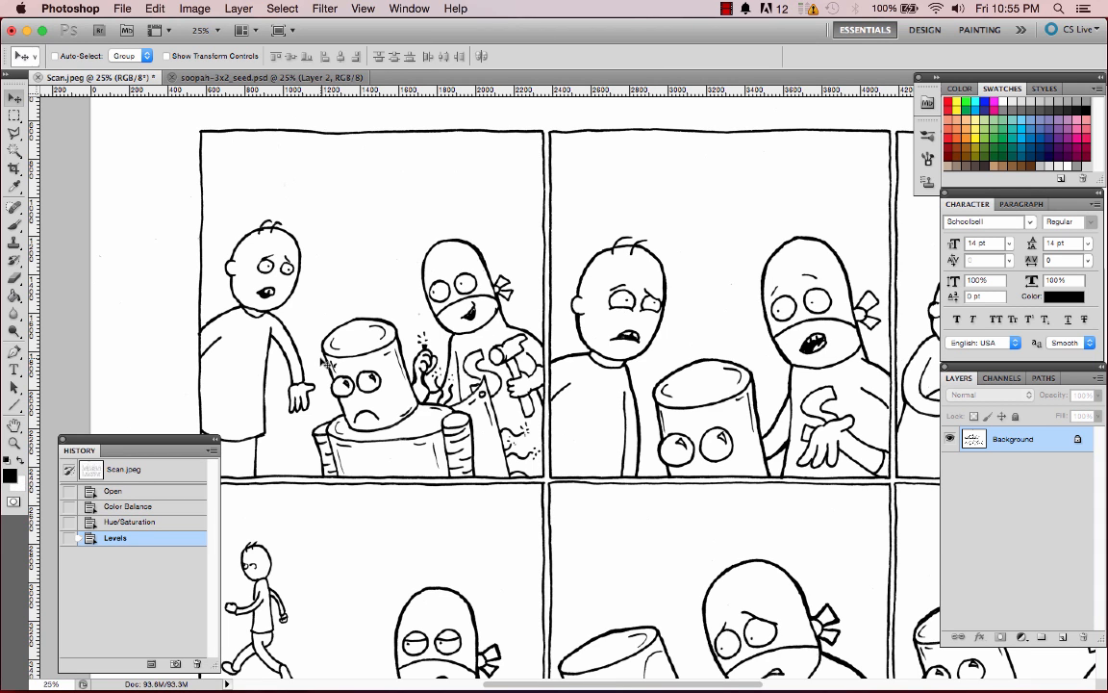
{"action": "scroll", "coordinate": [327, 364], "scroll_direction": "up", "scroll_amount": 2}
{"action": "scroll", "coordinate": [327, 363], "scroll_direction": "left", "scroll_amount": 2}
{"action": "key", "text": "super+equal"}
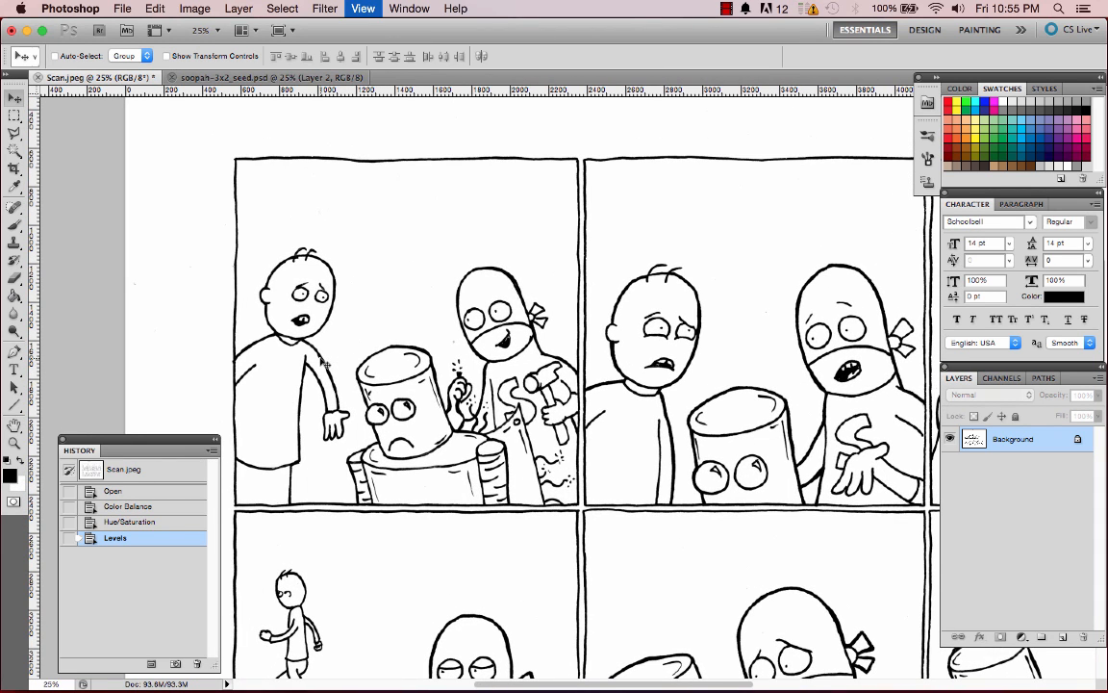
{"action": "key", "text": "super+equal"}
{"action": "scroll", "coordinate": [324, 363], "scroll_direction": "up", "scroll_amount": 3}
{"action": "scroll", "coordinate": [325, 363], "scroll_direction": "left", "scroll_amount": 3}
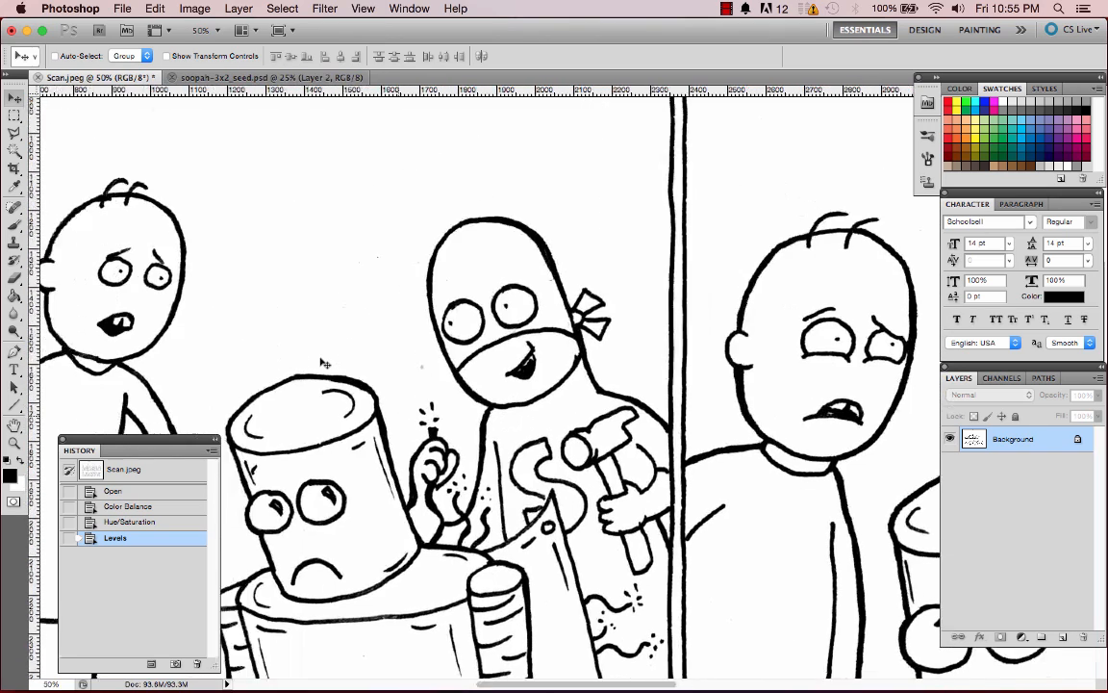
{"action": "scroll", "coordinate": [324, 363], "scroll_direction": "left", "scroll_amount": 5}
{"action": "scroll", "coordinate": [568, 364], "scroll_direction": "up", "scroll_amount": 2}
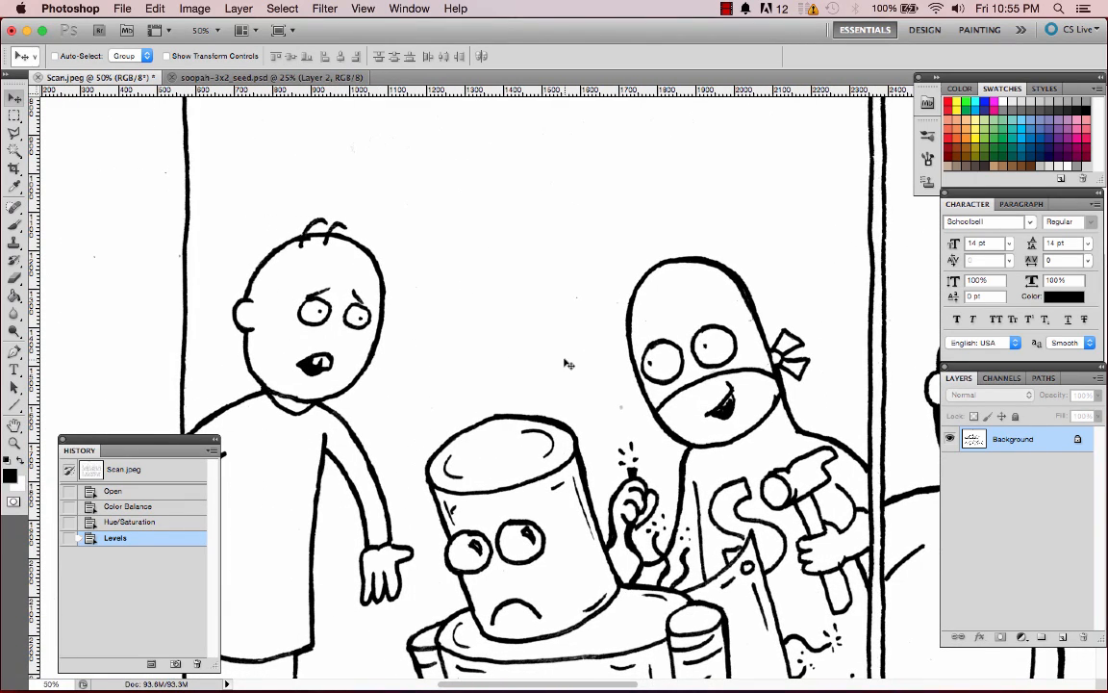
{"action": "key", "text": "x"}
{"action": "key", "text": "b"}
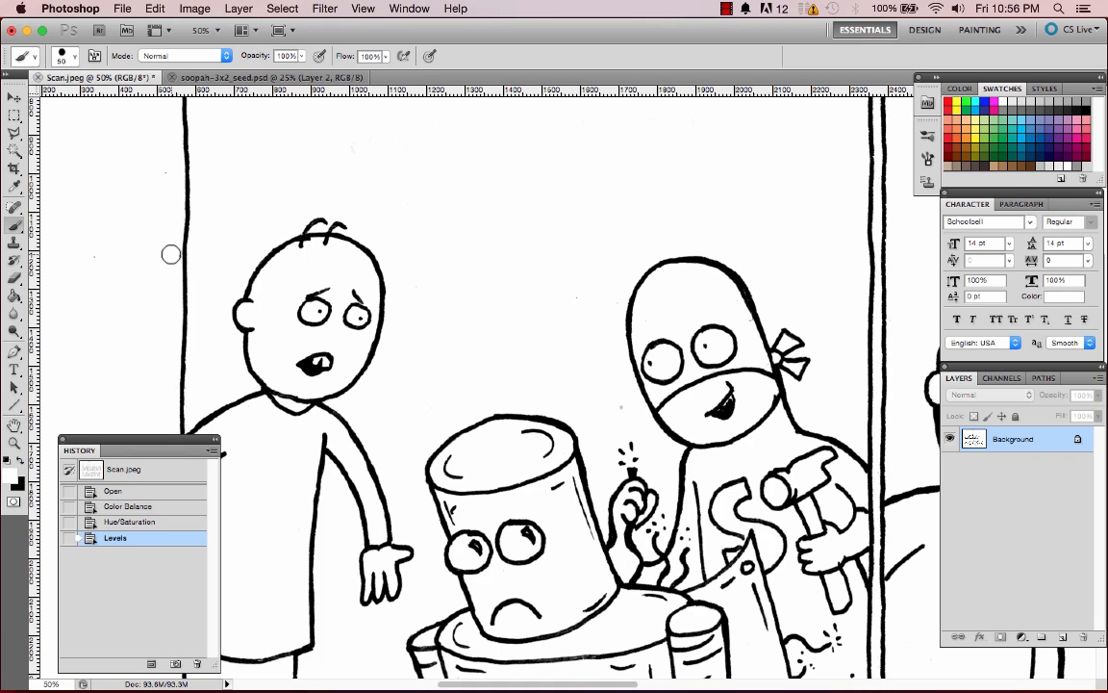
{"action": "left_click", "coordinate": [171, 254]}
{"action": "left_click", "coordinate": [96, 255]}
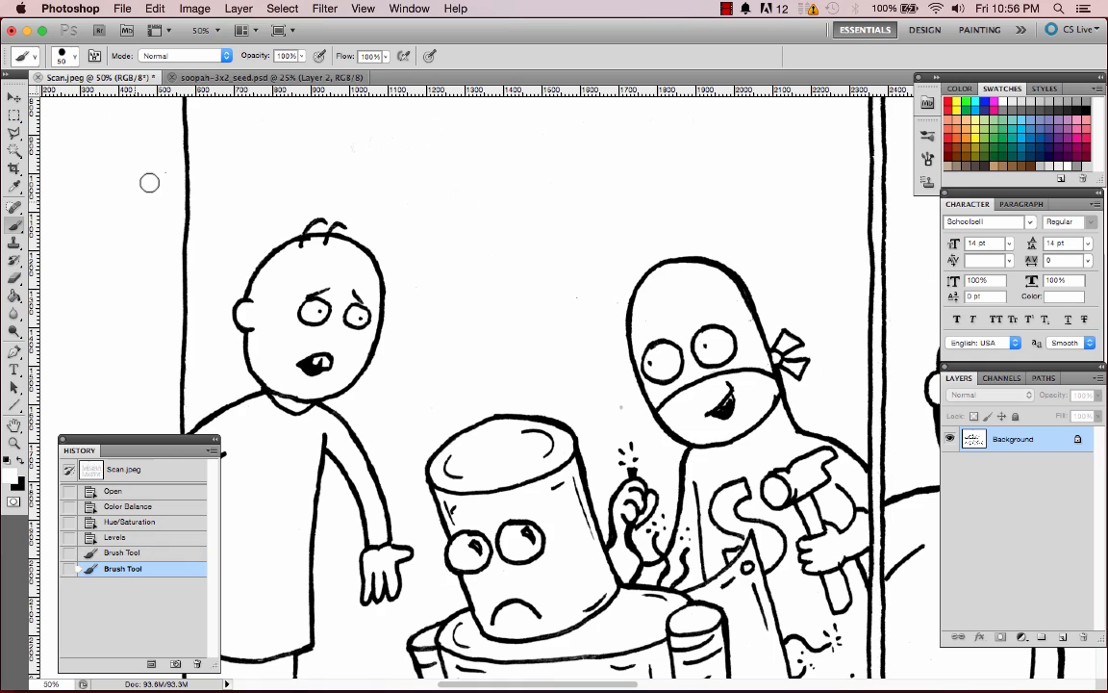
{"action": "left_click", "coordinate": [161, 174]}
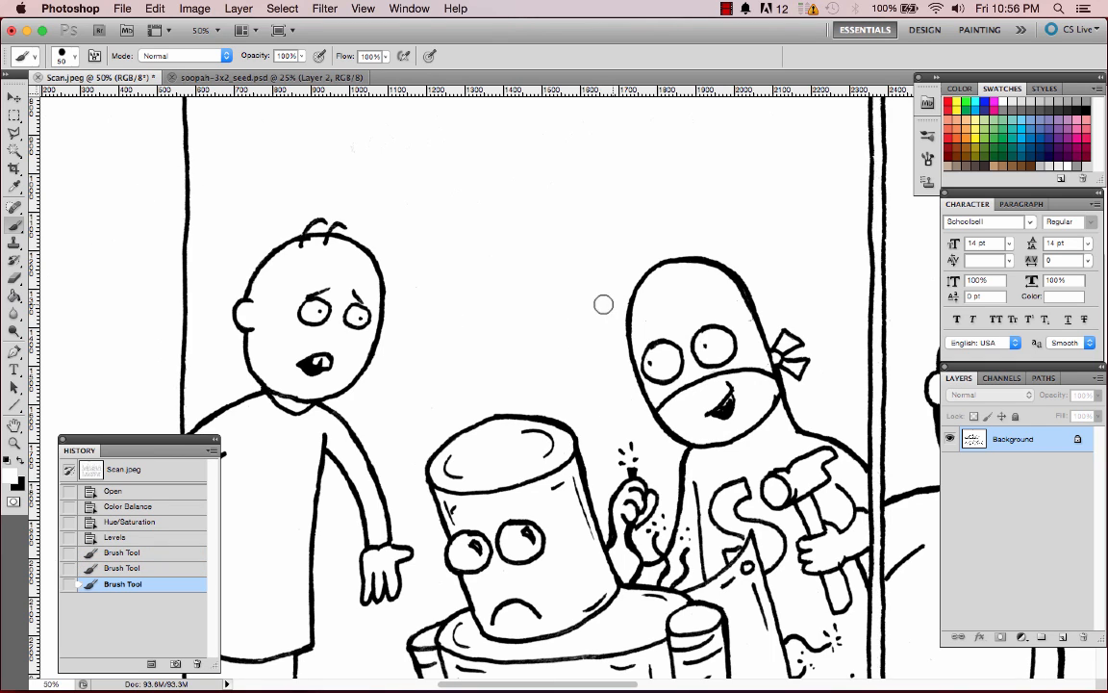
{"action": "left_click", "coordinate": [511, 283]}
Paint out the stray specks in the first panel's lower half, on the robot's body and the standing character's clothes
{"action": "scroll", "coordinate": [478, 293], "scroll_direction": "down", "scroll_amount": 5}
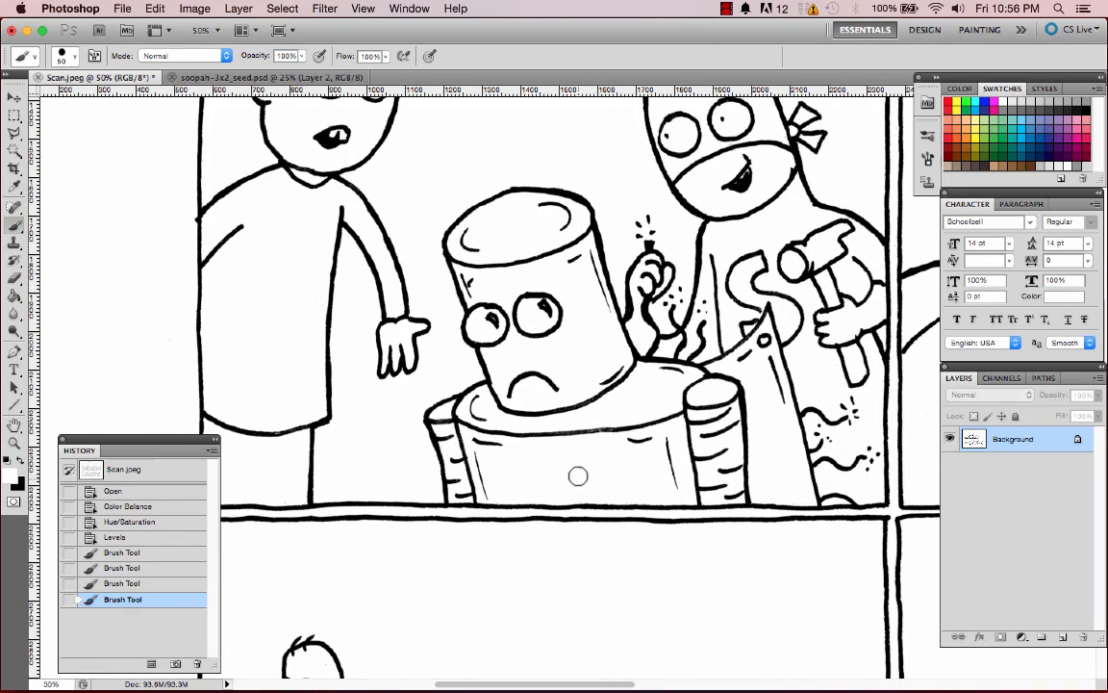
{"action": "mouse_move", "coordinate": [580, 470]}
{"action": "left_mouse_down"}
{"action": "mouse_move", "coordinate": [550, 482]}
{"action": "mouse_move", "coordinate": [529, 460]}
{"action": "mouse_move", "coordinate": [546, 465]}
{"action": "left_mouse_up"}
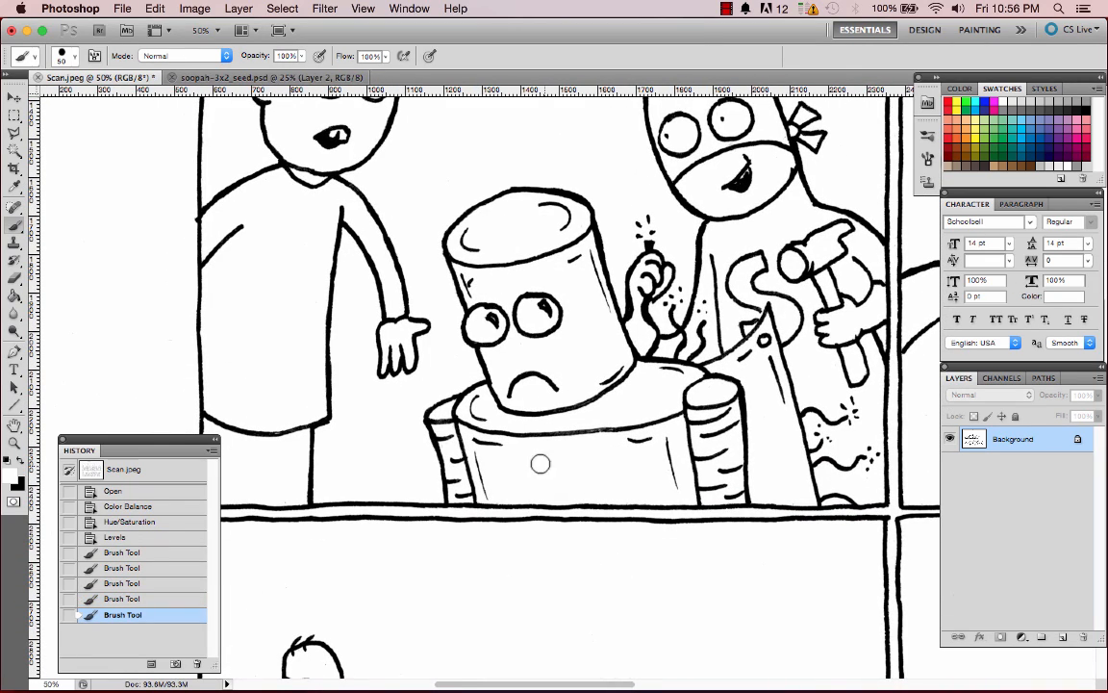
{"action": "left_click", "coordinate": [368, 402]}
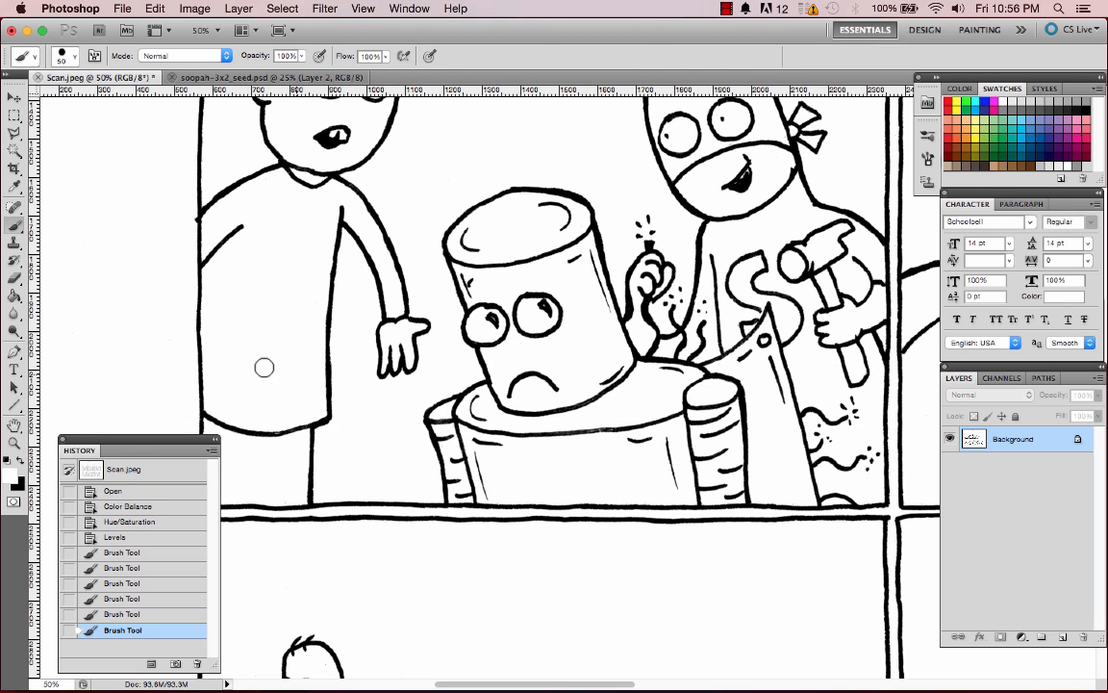
{"action": "left_click", "coordinate": [221, 317]}
Inspect the robot in the last panel up close for leftover specks, and return to the whole-page view
{"action": "scroll", "coordinate": [272, 352], "scroll_direction": "up", "scroll_amount": 5}
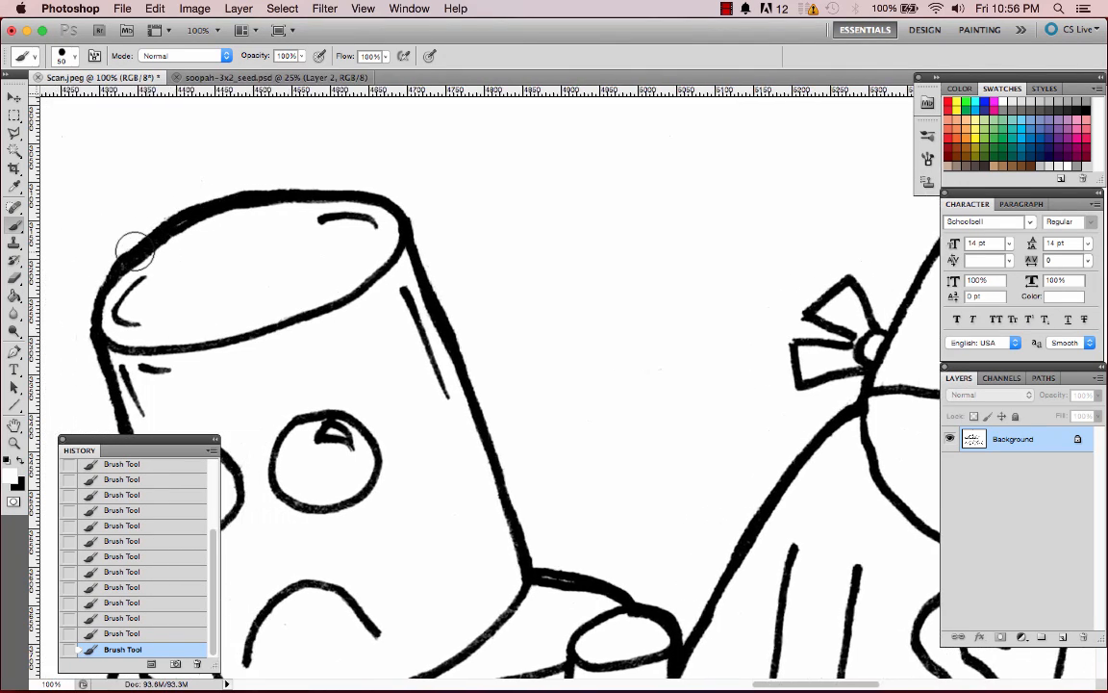
{"action": "scroll", "coordinate": [132, 251], "scroll_direction": "left", "scroll_amount": 5}
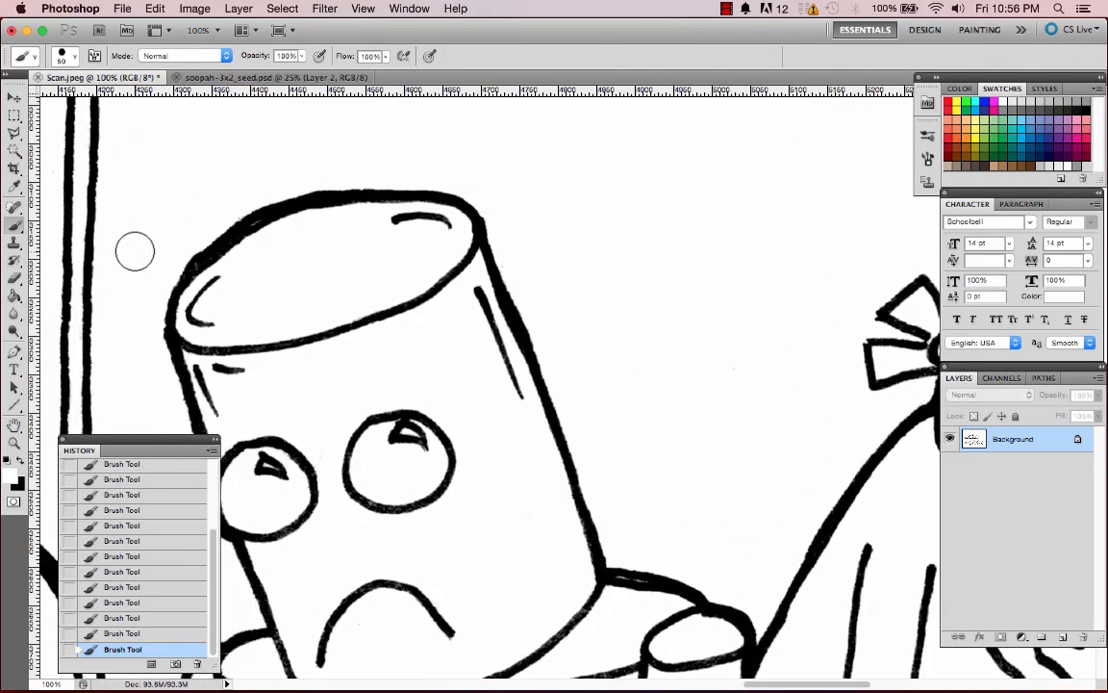
{"action": "scroll", "coordinate": [135, 248], "scroll_direction": "down", "scroll_amount": 4}
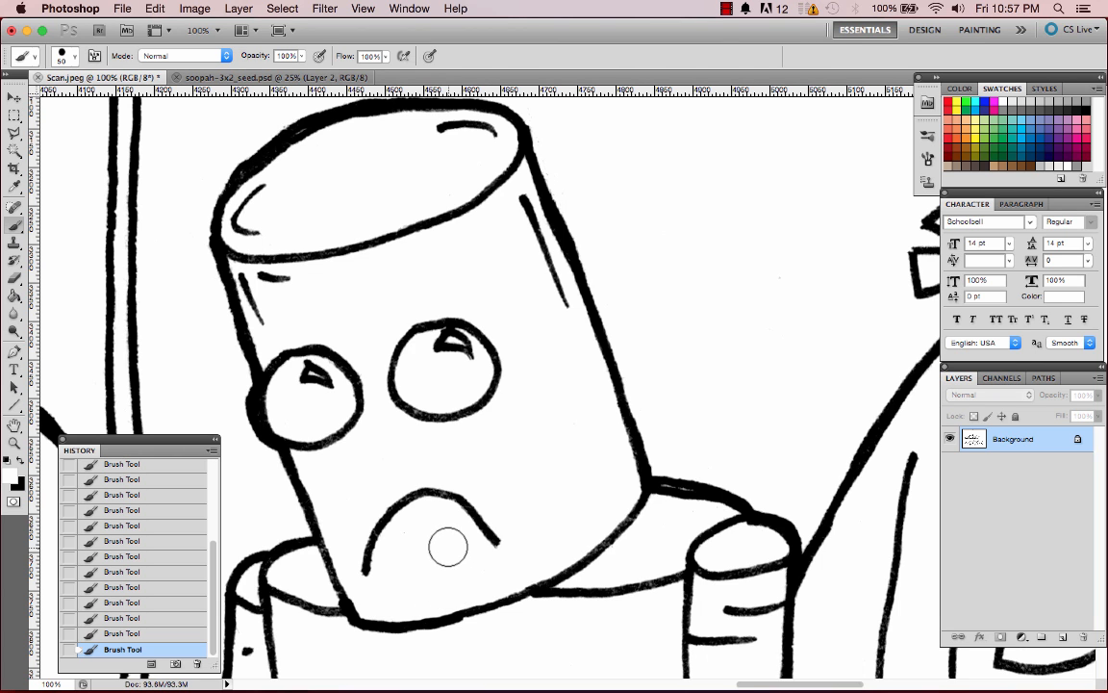
{"action": "key", "text": "super+minus"}
{"action": "key", "text": "super+minus"}
{"action": "key", "text": "super+minus"}
{"action": "key", "text": "super+minus"}
{"action": "key", "text": "super+minus"}
{"action": "key", "text": "super+minus"}
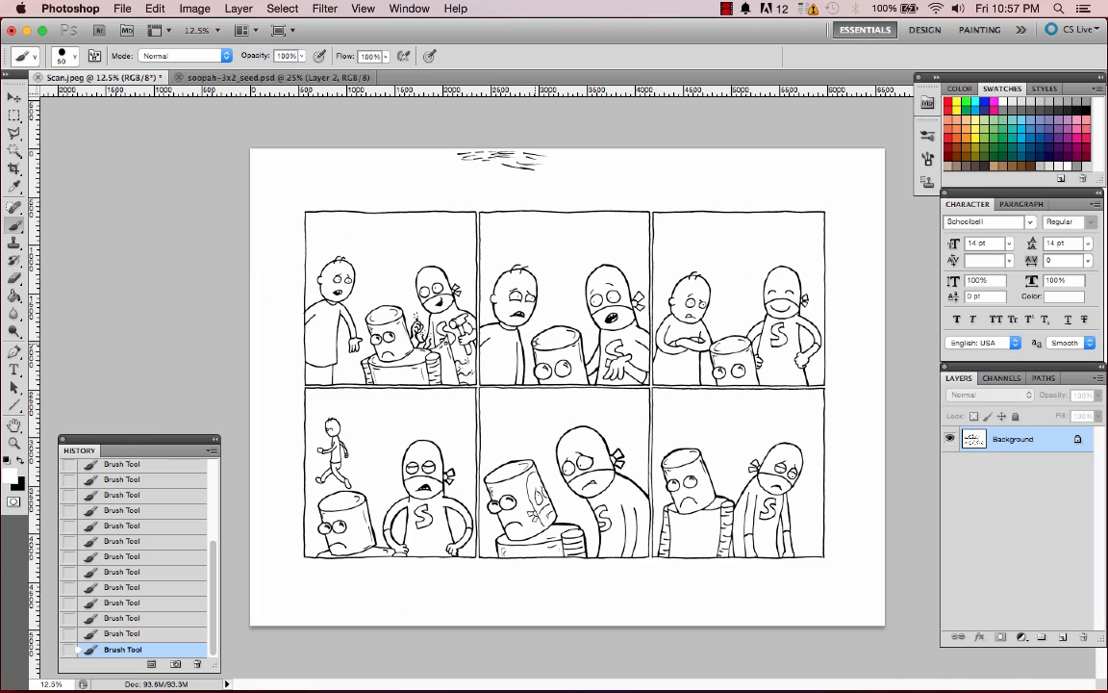
Copy the rectangular area around all six panels of the scan and paste it into soopah-3x2_seed.psd
{"action": "key", "text": "m"}
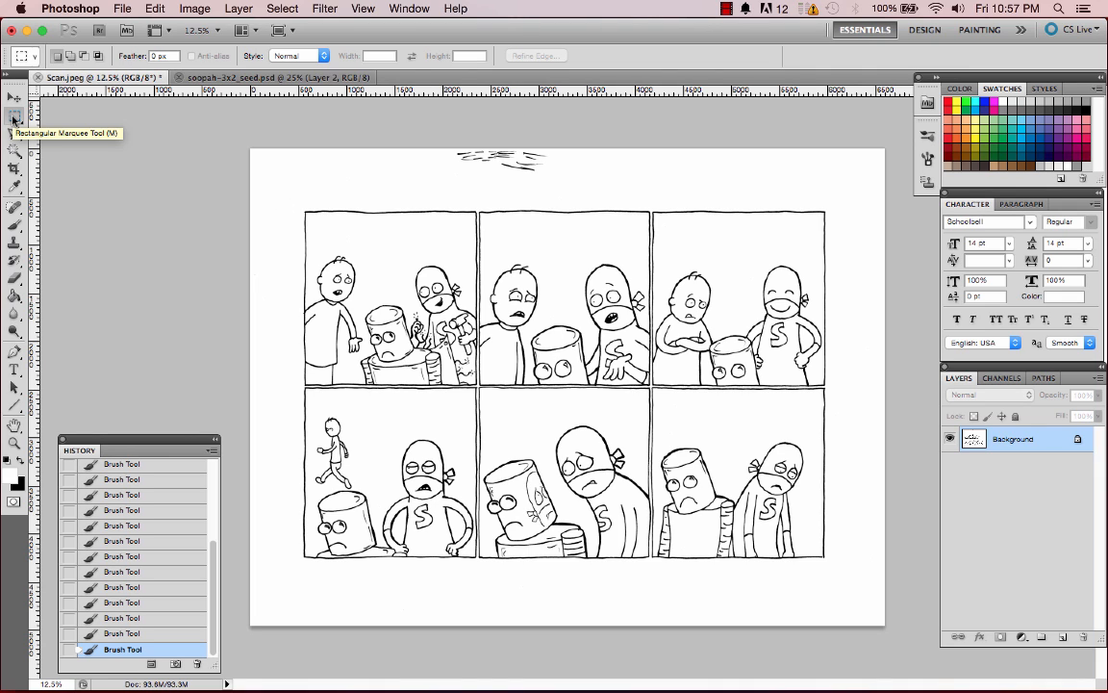
{"action": "left_click_drag", "start_coordinate": [297, 204], "coordinate": [836, 566]}
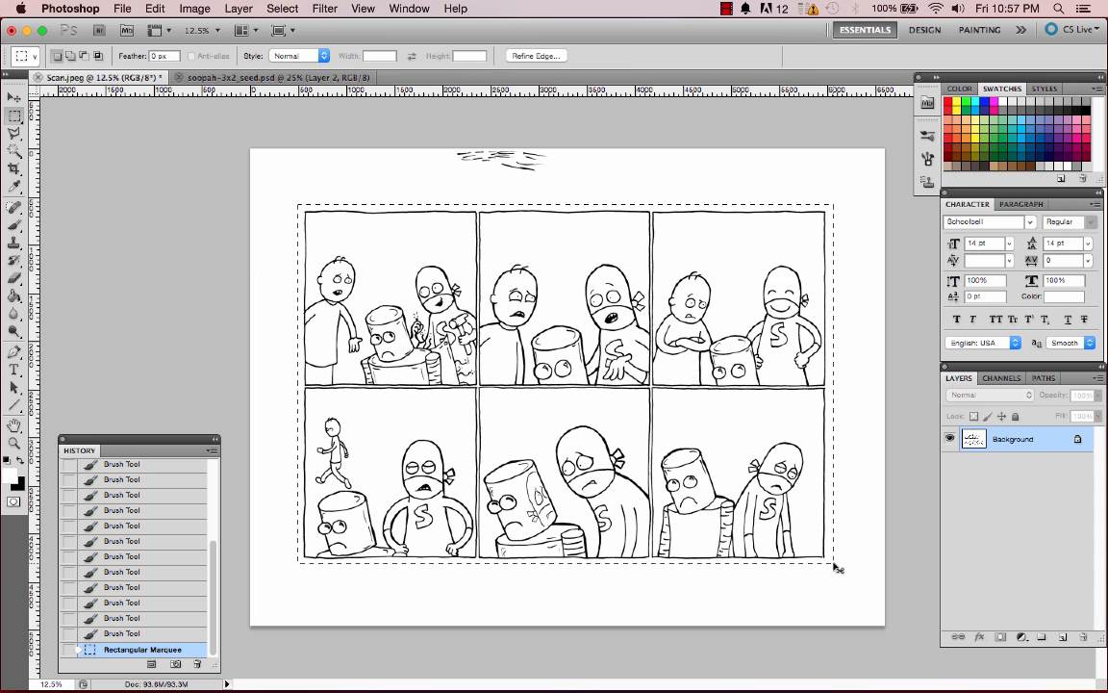
{"action": "key", "text": "super+c"}
{"action": "left_click", "coordinate": [250, 79]}
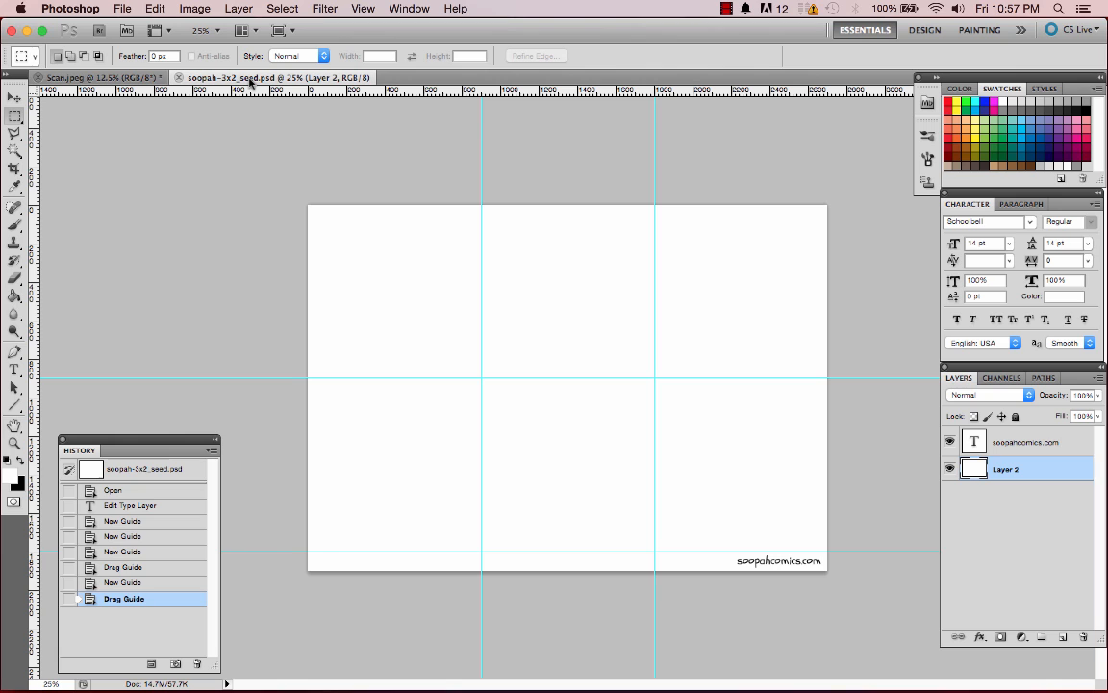
{"action": "key", "text": "super+v"}
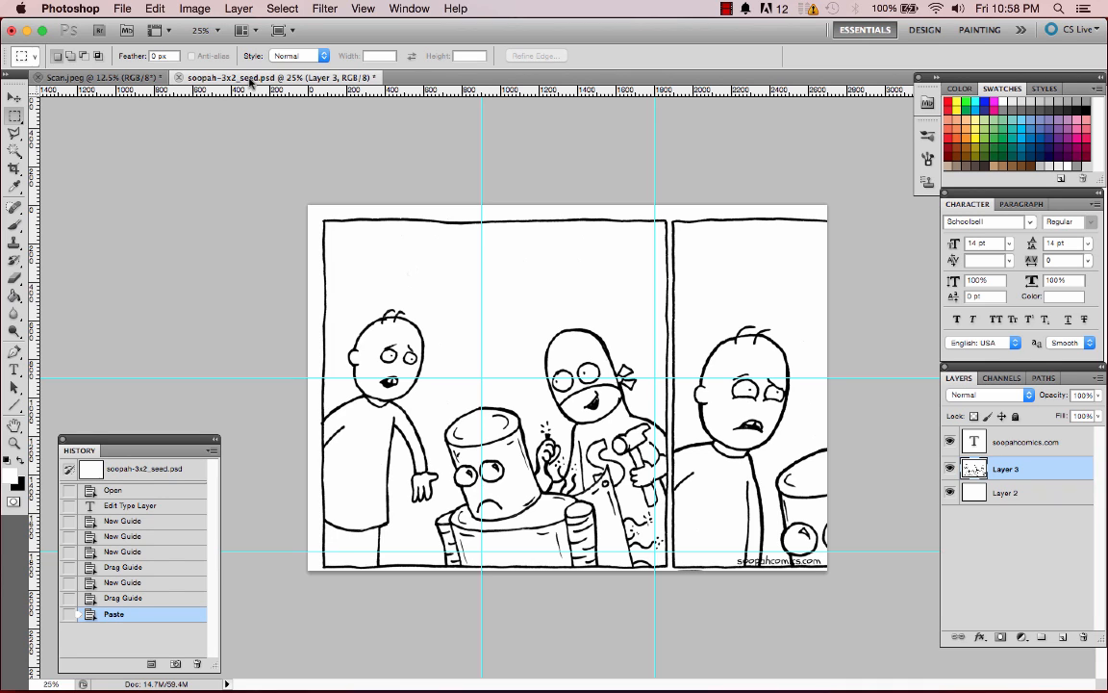
Scale the pasted comic proportionally to 49.55% and position it so the panel gutters line up with the guides
{"action": "key", "text": "super+t"}
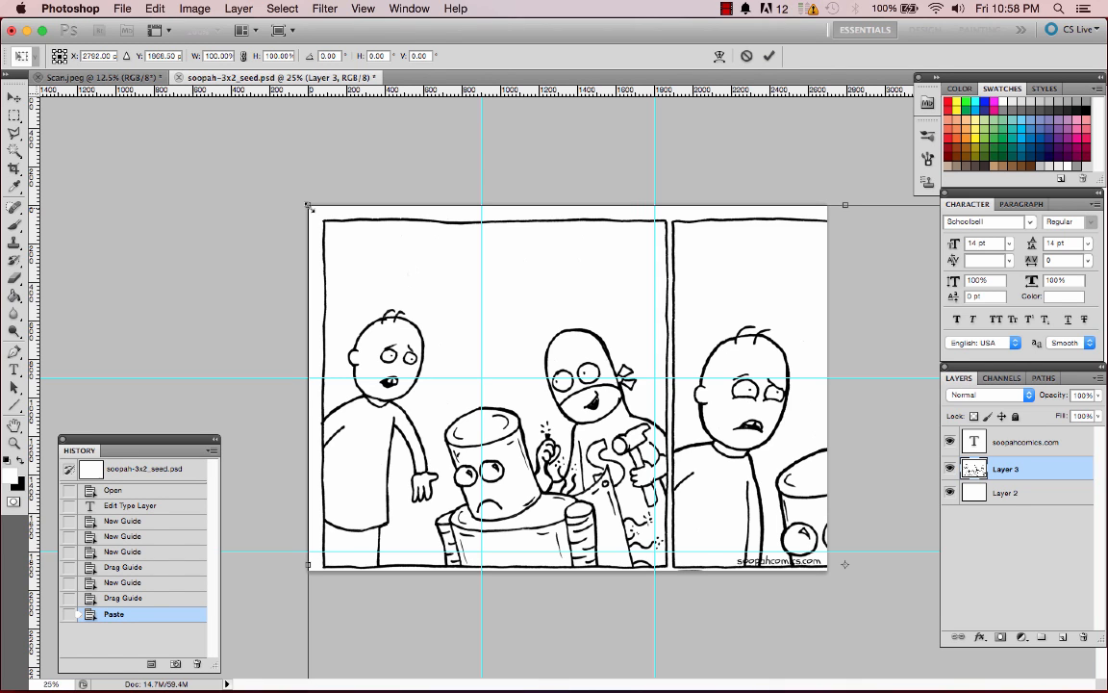
{"action": "left_click_drag", "start_coordinate": [309, 208], "coordinate": [597, 477]}
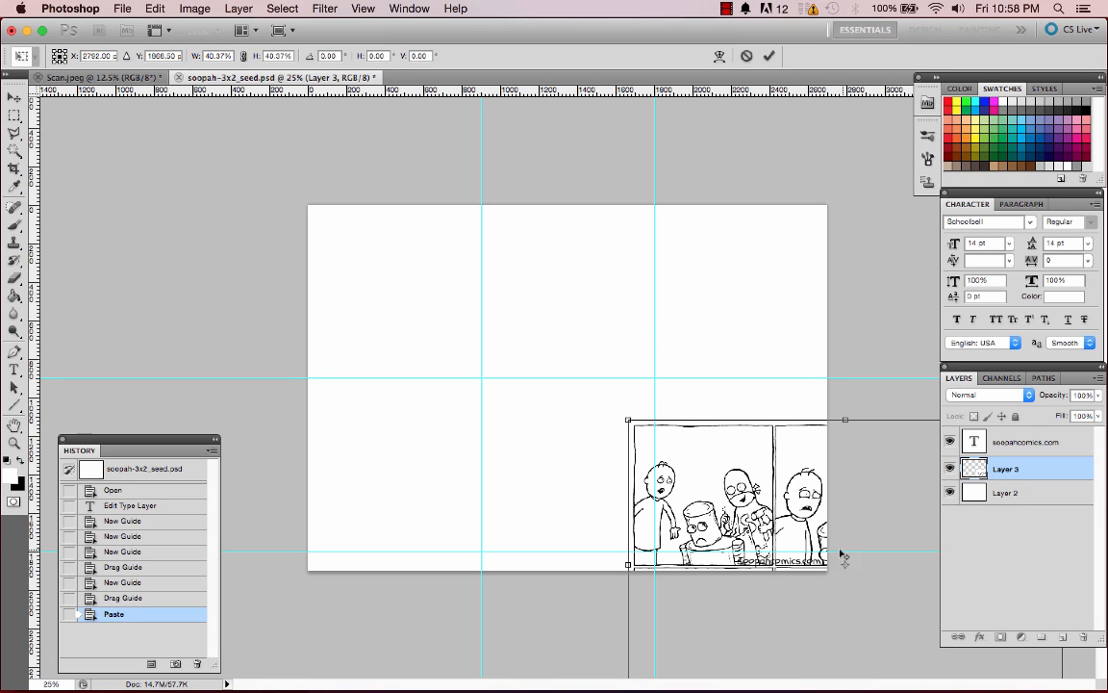
{"action": "left_click_drag", "start_coordinate": [735, 466], "coordinate": [525, 330]}
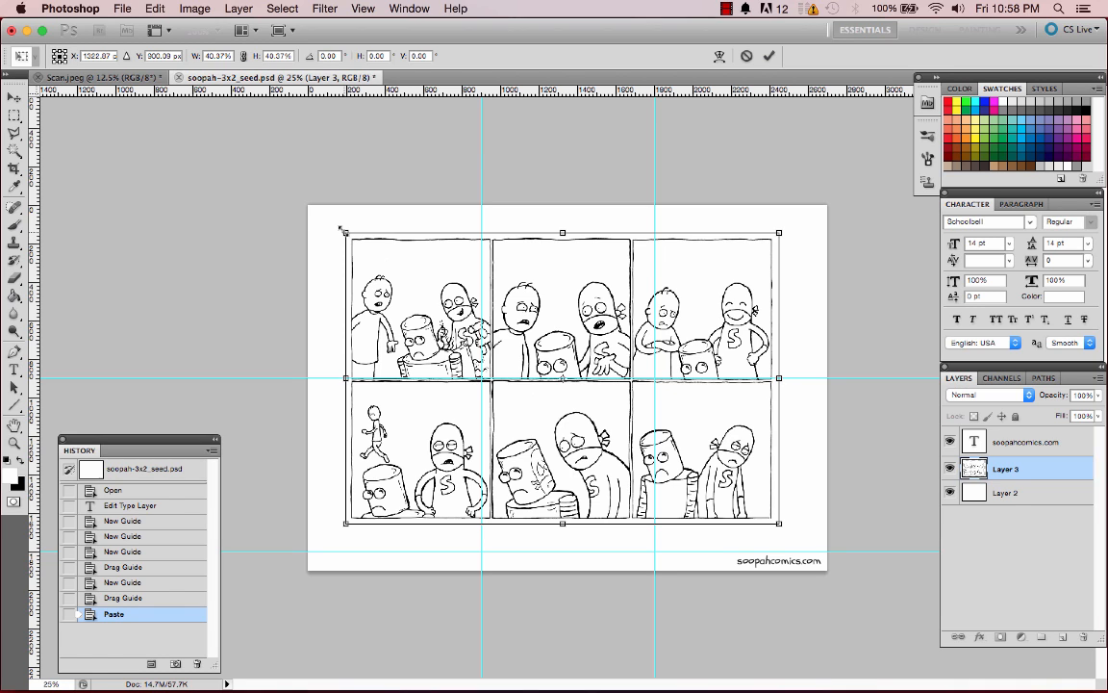
{"action": "left_click_drag", "start_coordinate": [342, 229], "coordinate": [304, 199]}
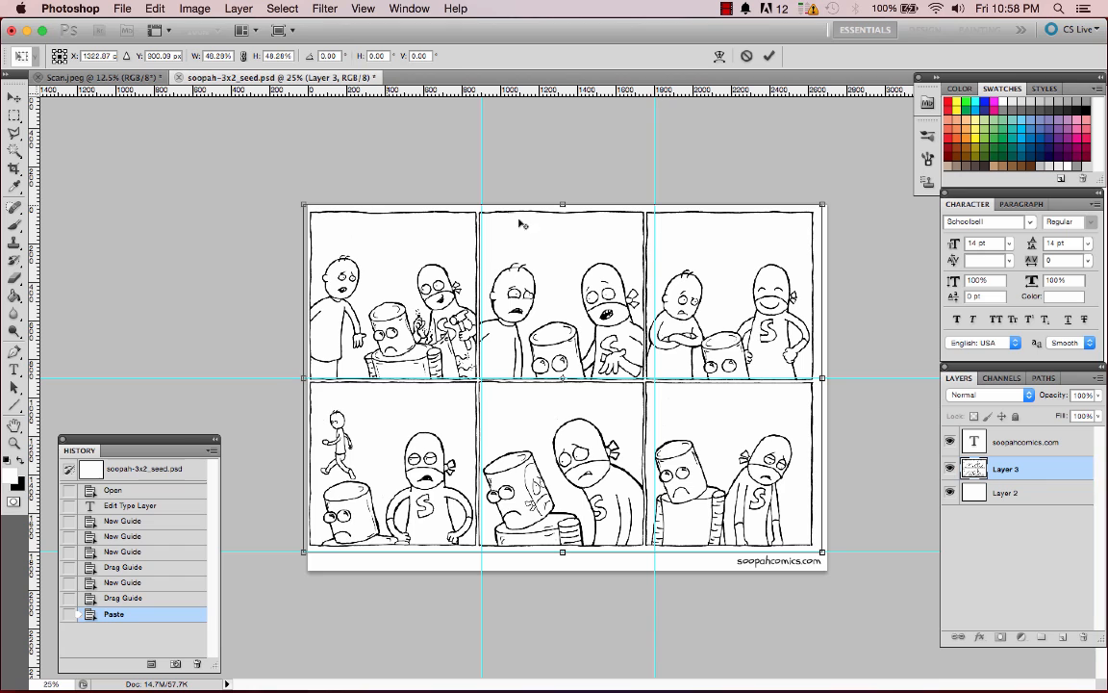
{"action": "left_click_drag", "start_coordinate": [823, 202], "coordinate": [831, 201]}
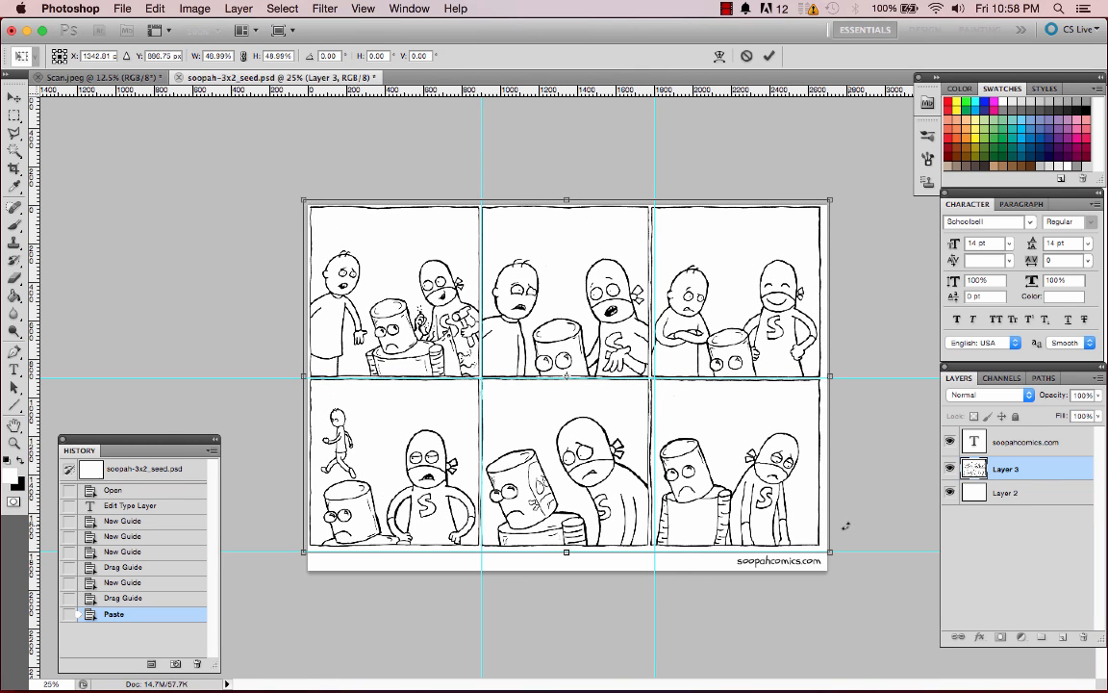
{"action": "left_click_drag", "start_coordinate": [832, 552], "coordinate": [835, 555]}
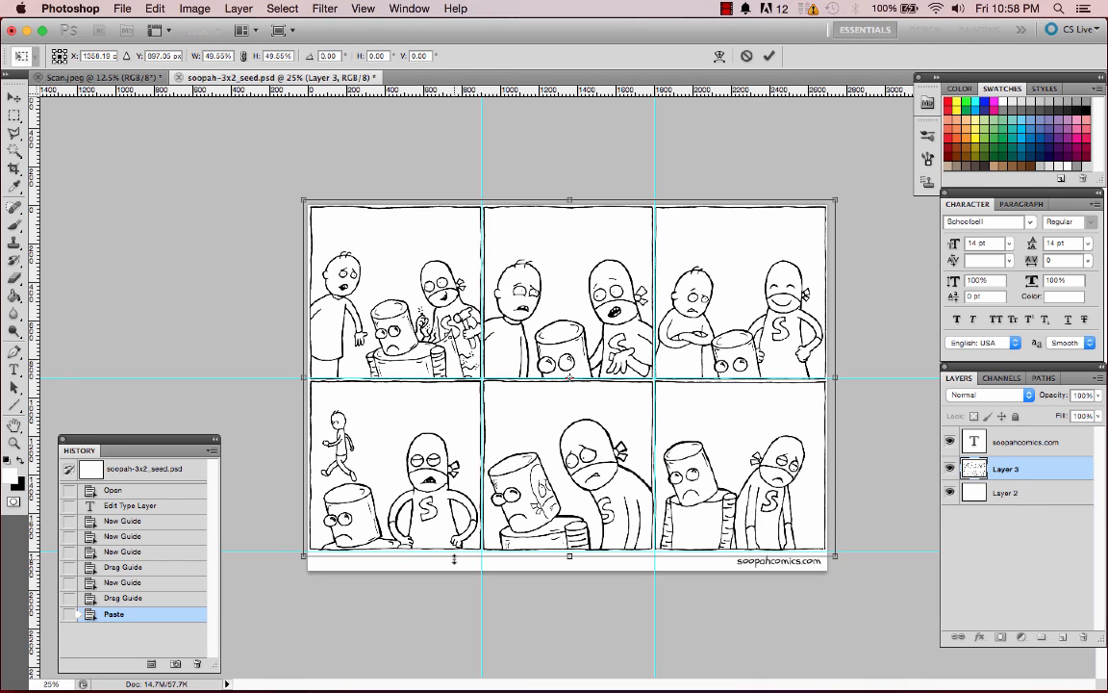
{"action": "key", "text": "Return"}
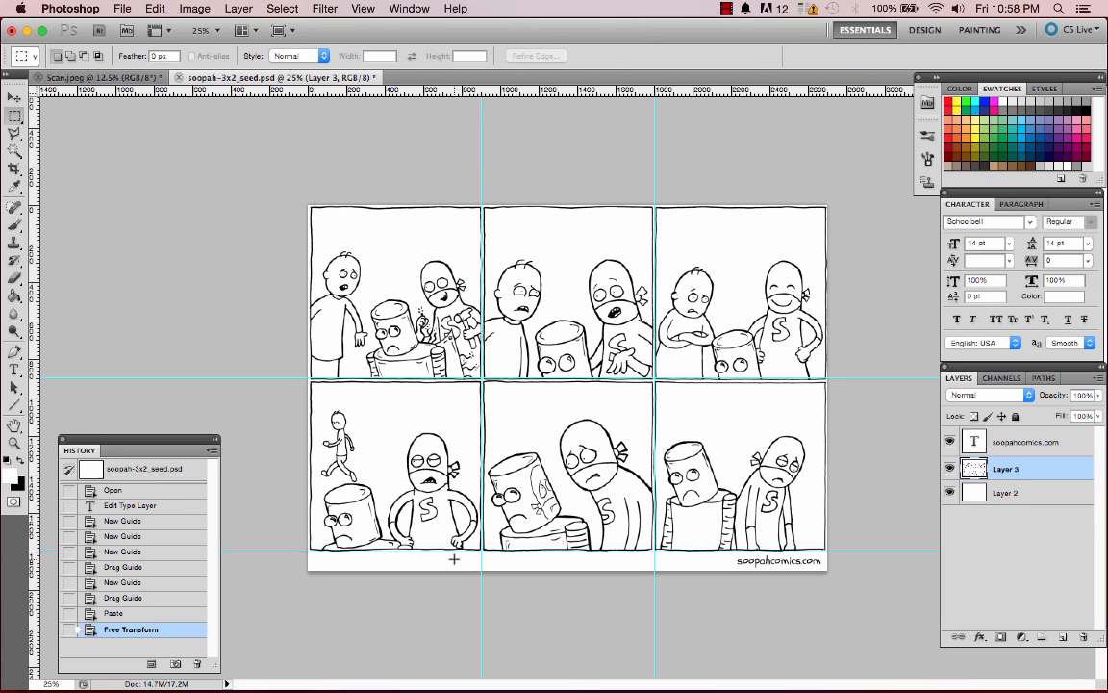
Nudge the comic layer slightly to the left to centre its gutters on the guides, and hide the guides
{"action": "key", "text": "v"}
{"action": "key", "text": "Left"}
{"action": "key", "text": "Left"}
{"action": "key", "text": "Left"}
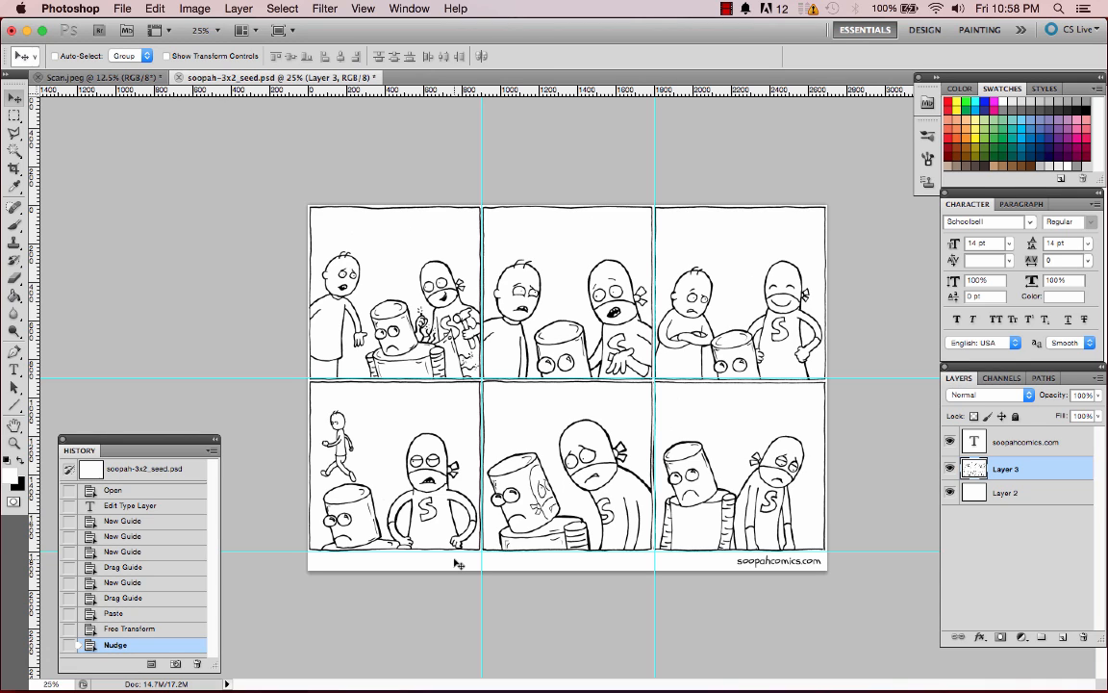
{"action": "key", "text": "super+semicolon"}
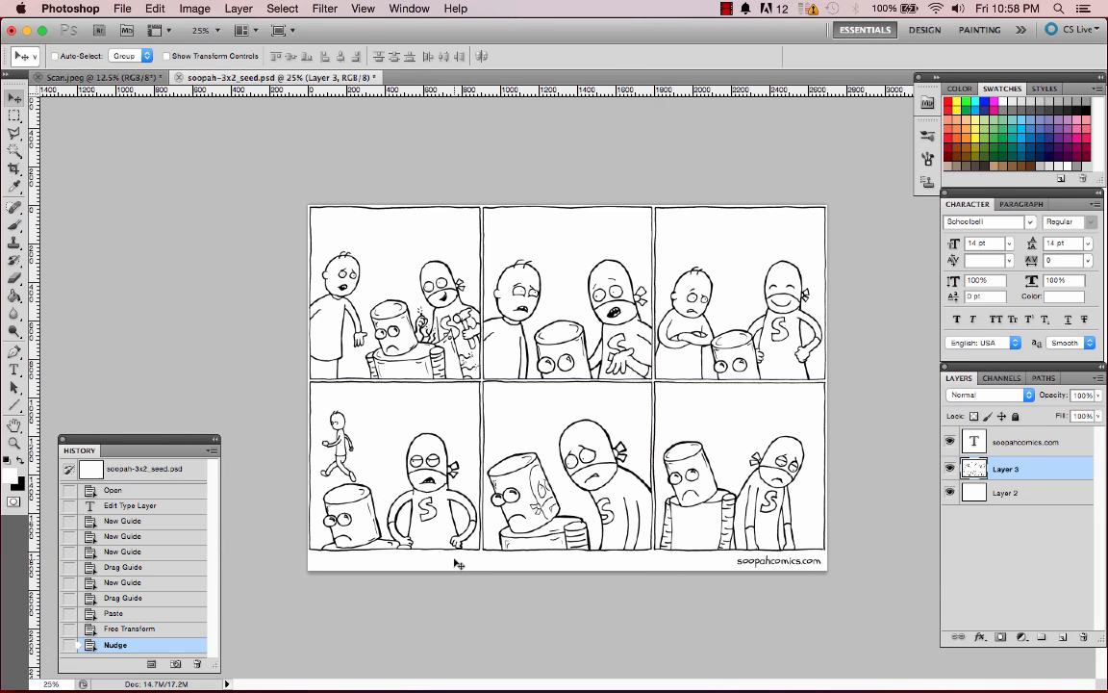
{"action": "key", "text": "super+semicolon"}
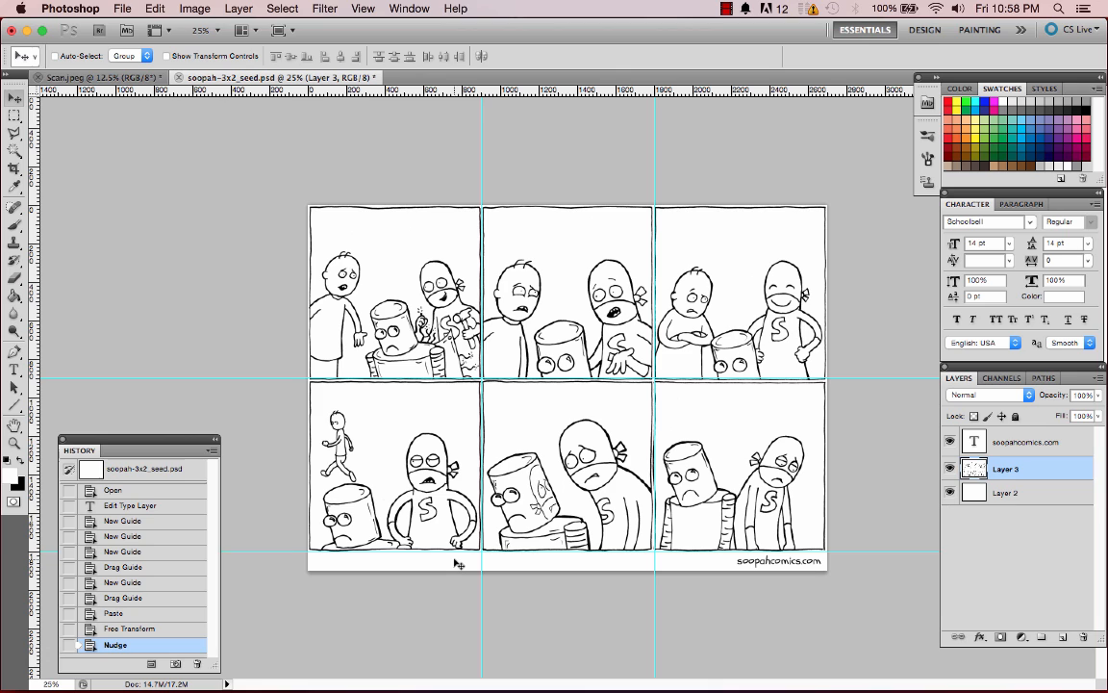
{"action": "key", "text": "super+semicolon"}
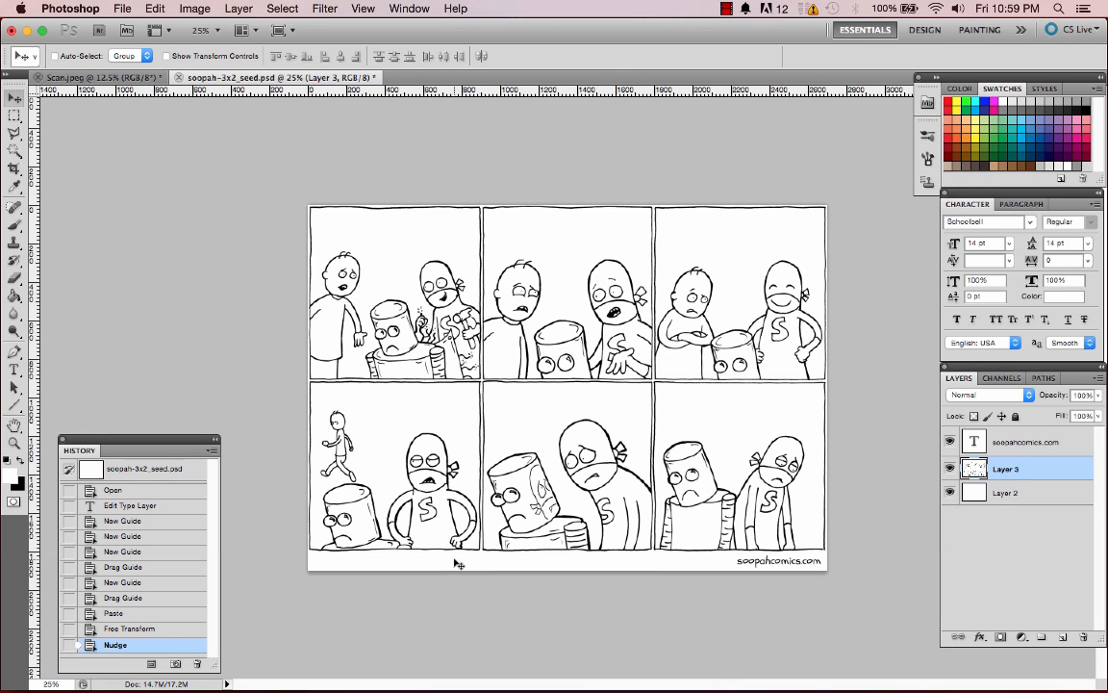
Rename the pasted comic layer as outline
{"action": "double_click", "coordinate": [1005, 470]}
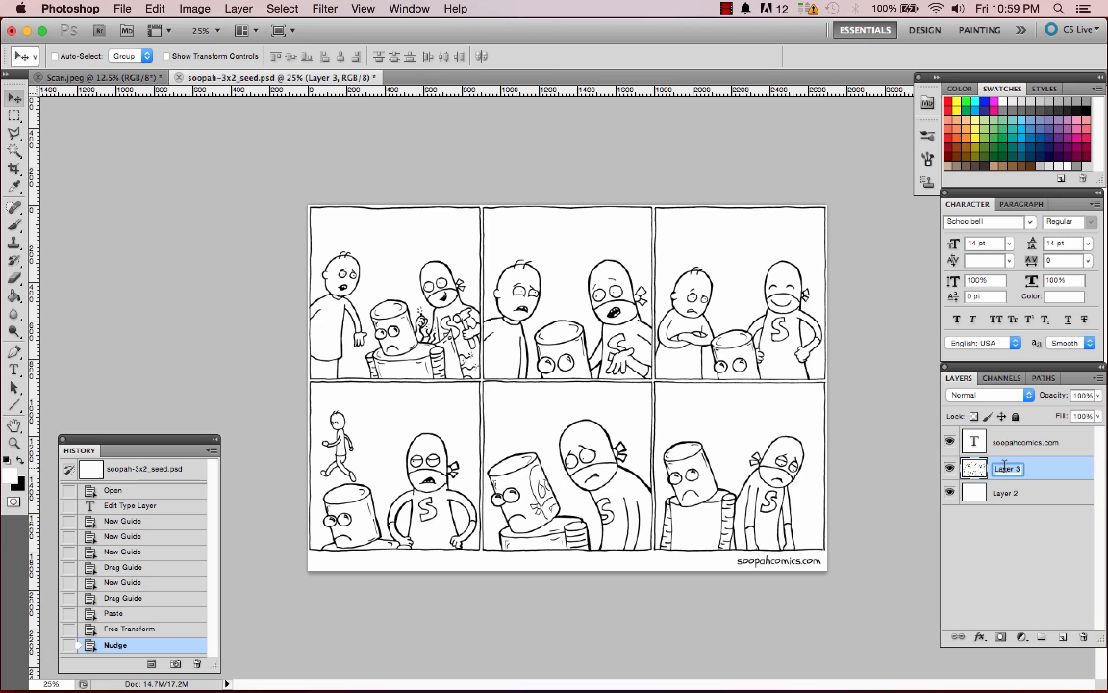
{"action": "type", "text": "cutline"}
{"action": "key", "text": "Return"}
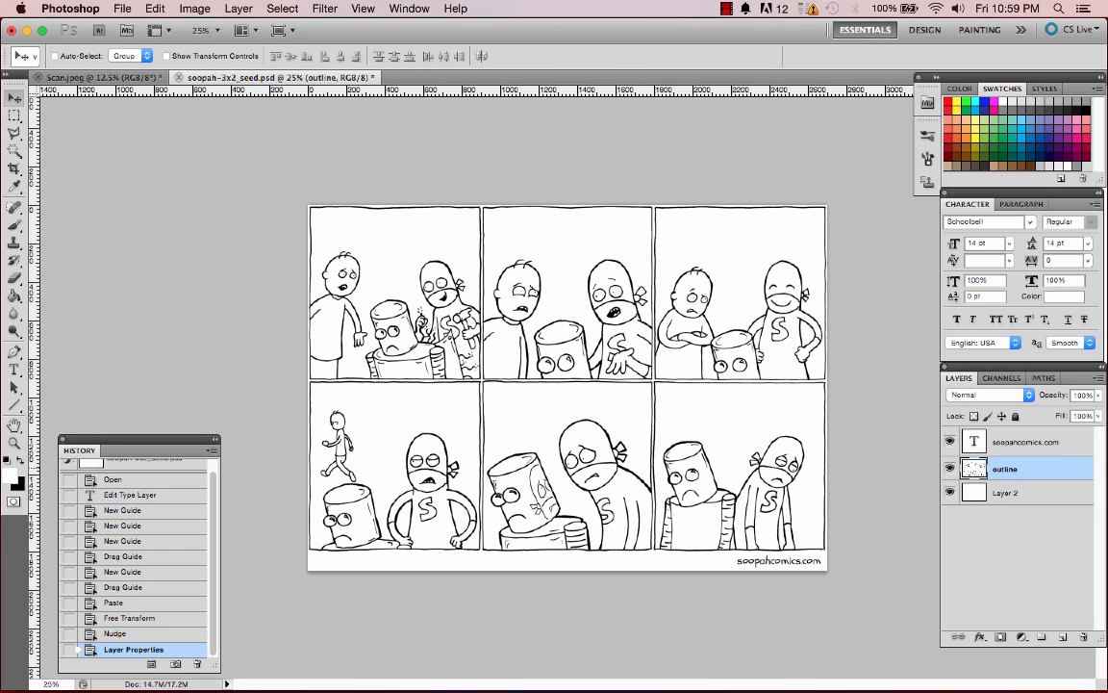
Duplicate the outline layer twice and hide the original outline layer
{"action": "key", "text": "super+j"}
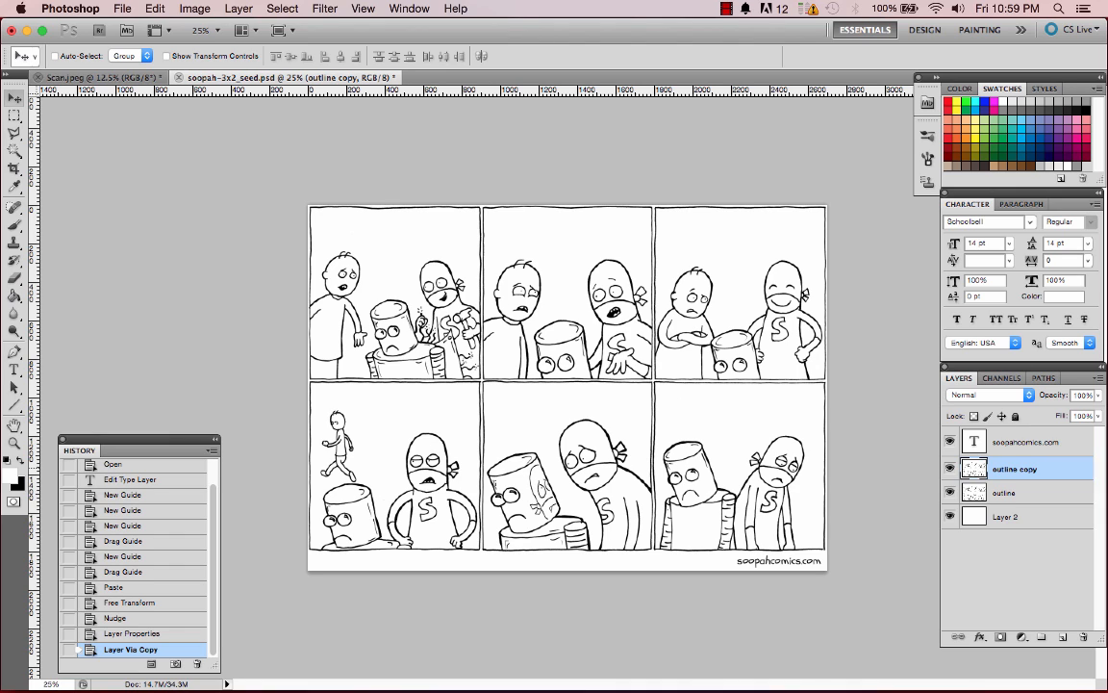
{"action": "key", "text": "super+j"}
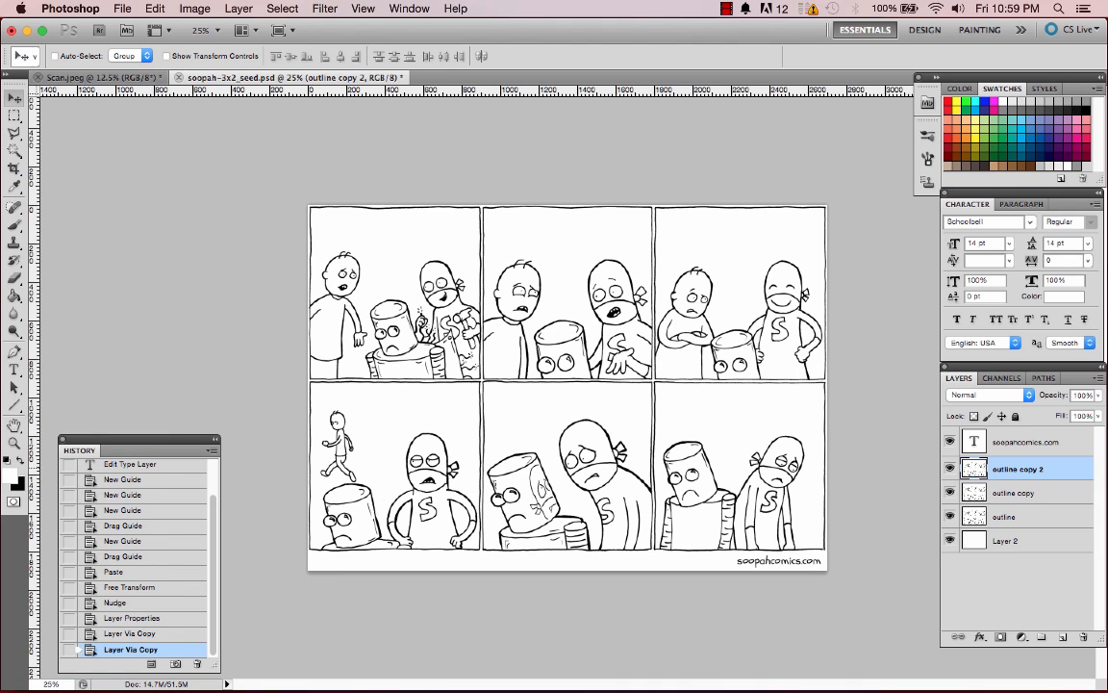
{"action": "left_click", "coordinate": [950, 516]}
Rename the upper outline copy as bw and set its blending mode to Multiply
{"action": "double_click", "coordinate": [1009, 470]}
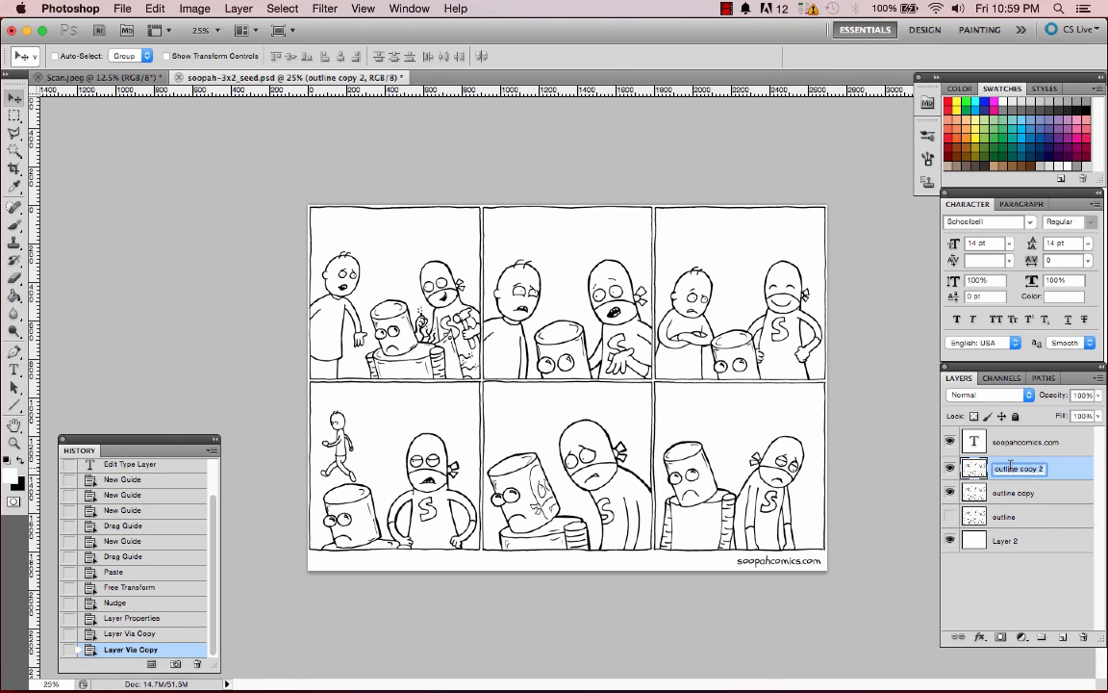
{"action": "type", "text": "bw"}
{"action": "key", "text": "Return"}
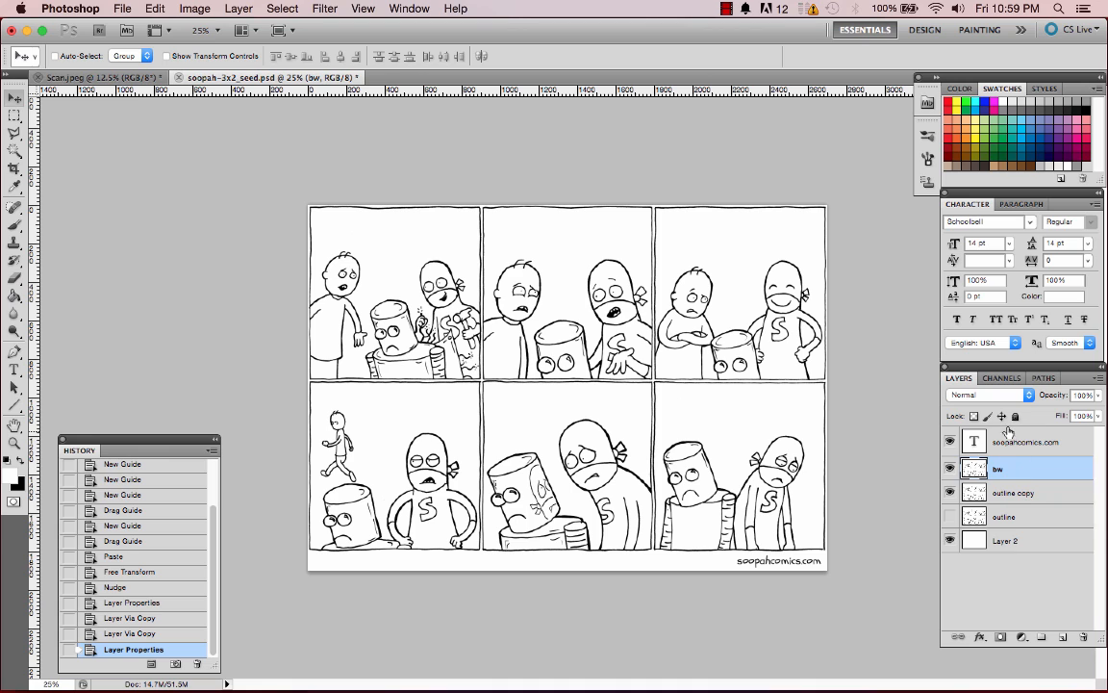
{"action": "left_click", "coordinate": [972, 394]}
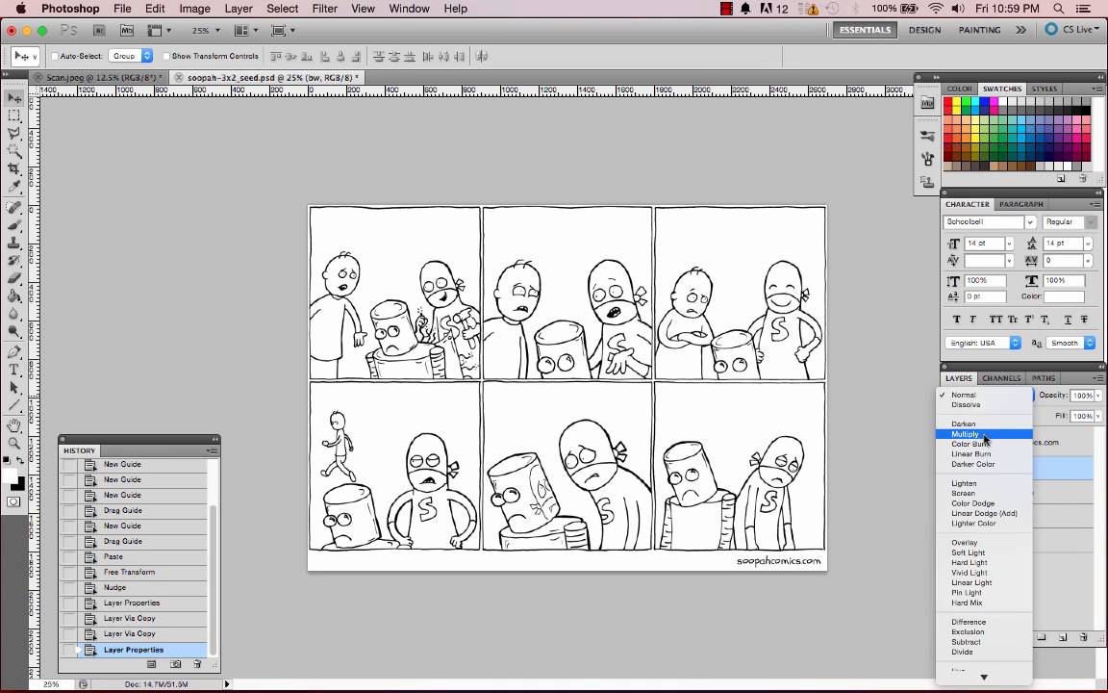
{"action": "left_click", "coordinate": [985, 435]}
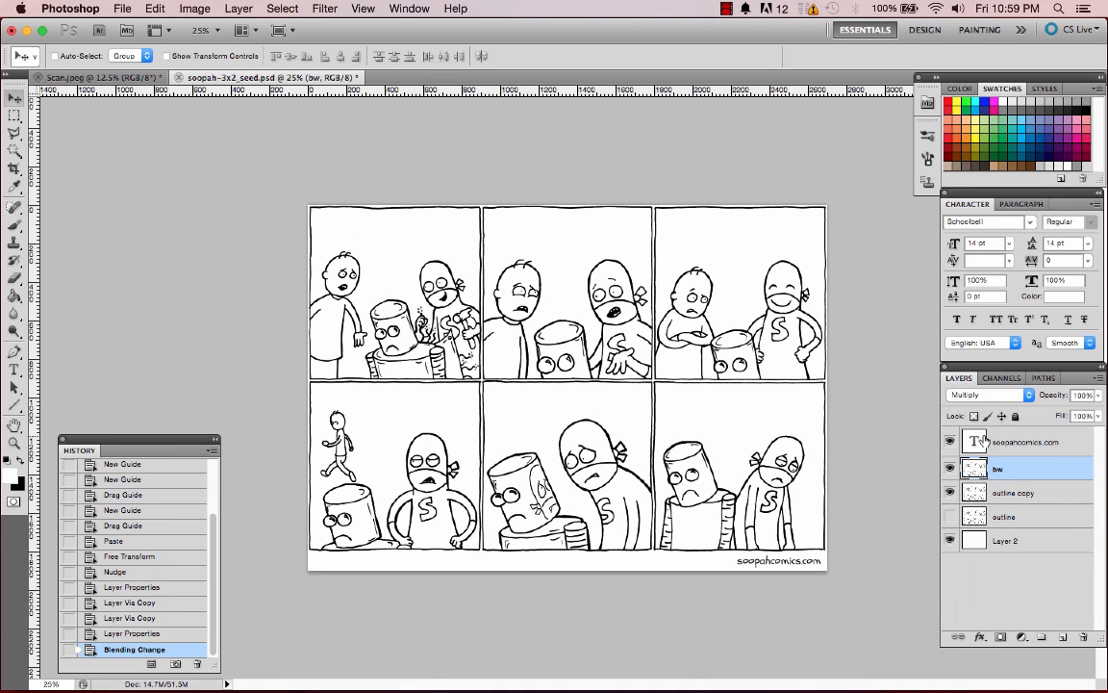
Rename the remaining outline copy below bw as shade
{"action": "left_click", "coordinate": [1013, 492]}
{"action": "double_click", "coordinate": [1013, 492]}
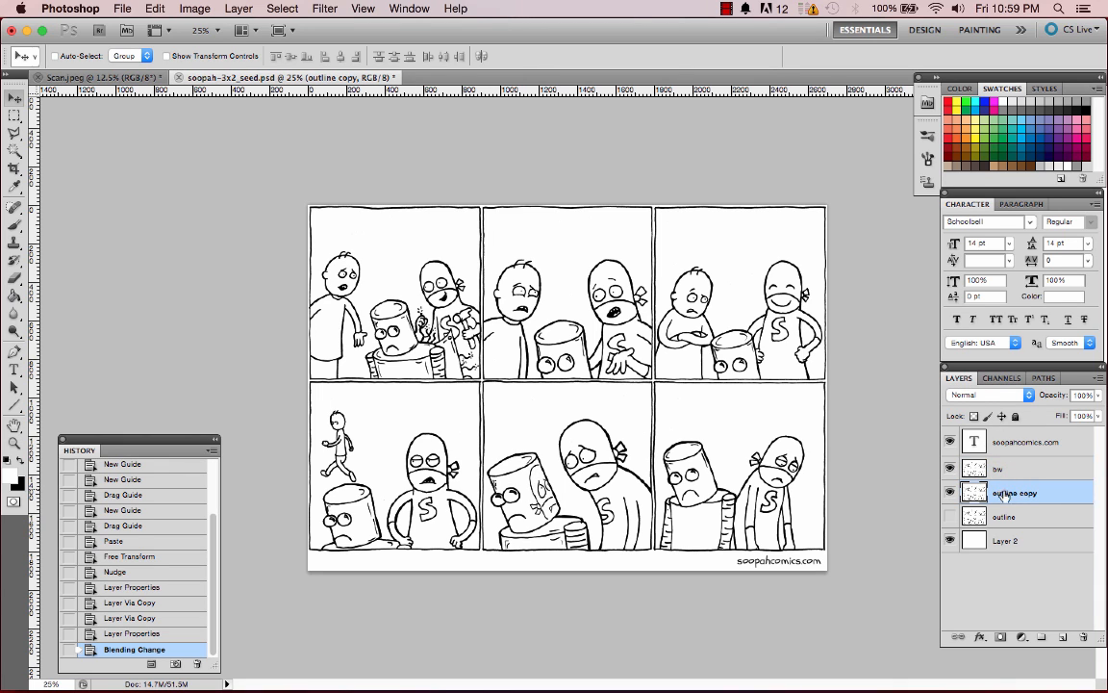
{"action": "type", "text": "shade"}
{"action": "key", "text": "Return"}
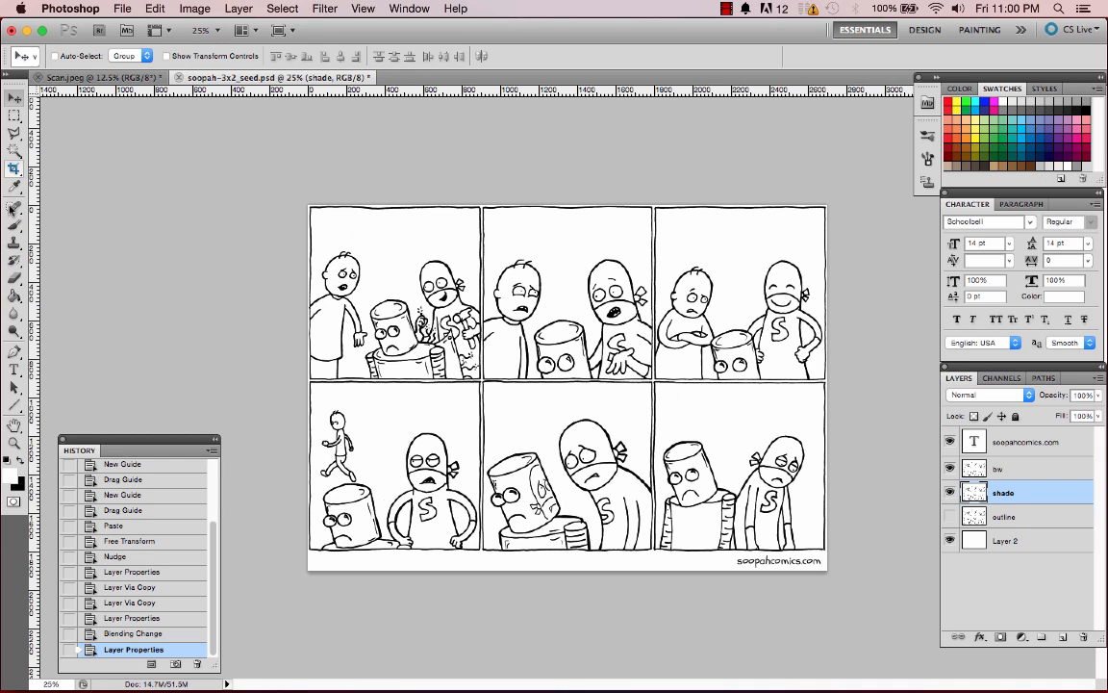
Fill the masked character's hood and suit in the third panel with light grey on the shade layer using the Paint Bucket
{"action": "left_click", "coordinate": [14, 297]}
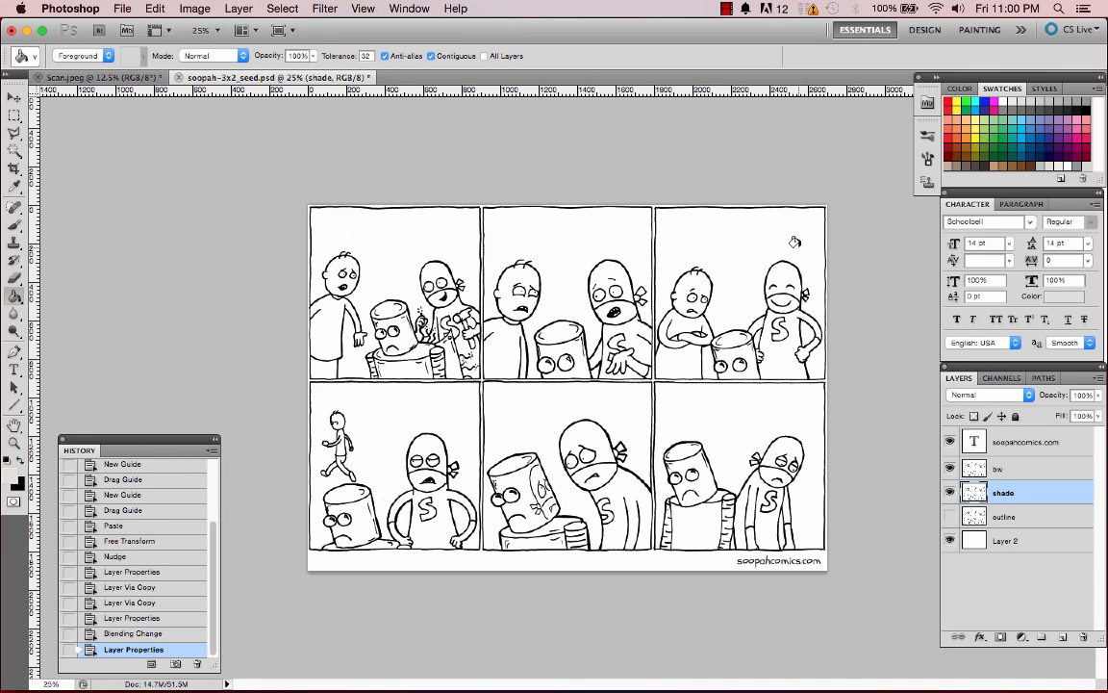
{"action": "left_click", "coordinate": [781, 267]}
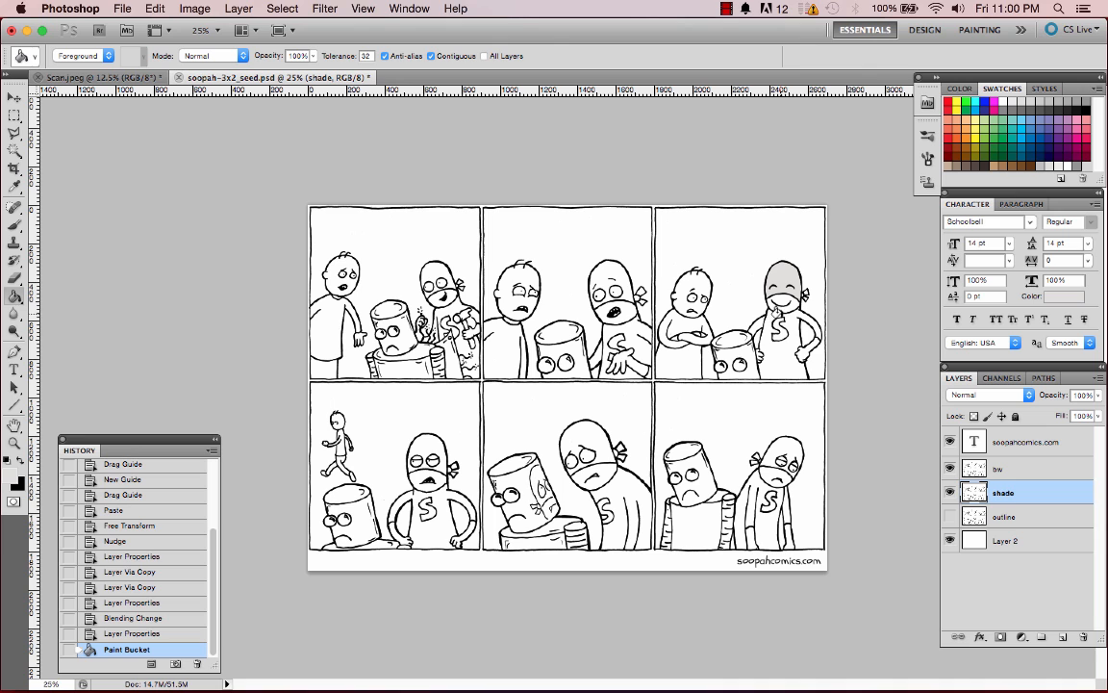
{"action": "left_click", "coordinate": [778, 350]}
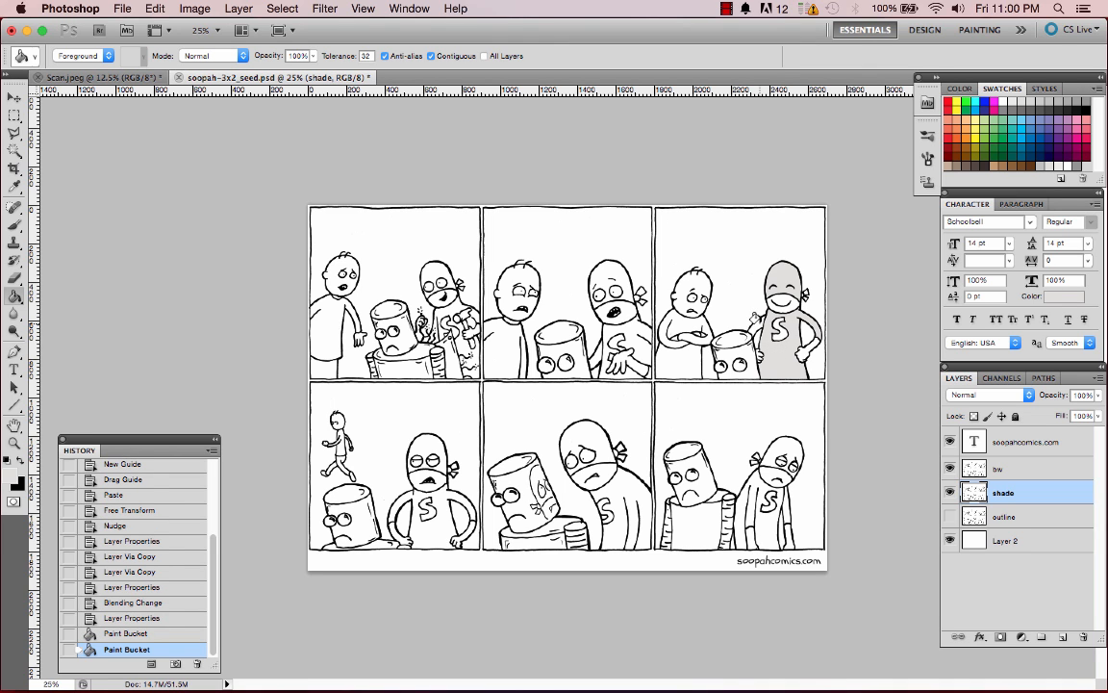
{"action": "left_click", "coordinate": [681, 287]}
Fill the masked character's hood, mask knot, suit and sleeves in the last panel with the same light grey
{"action": "left_click", "coordinate": [770, 445]}
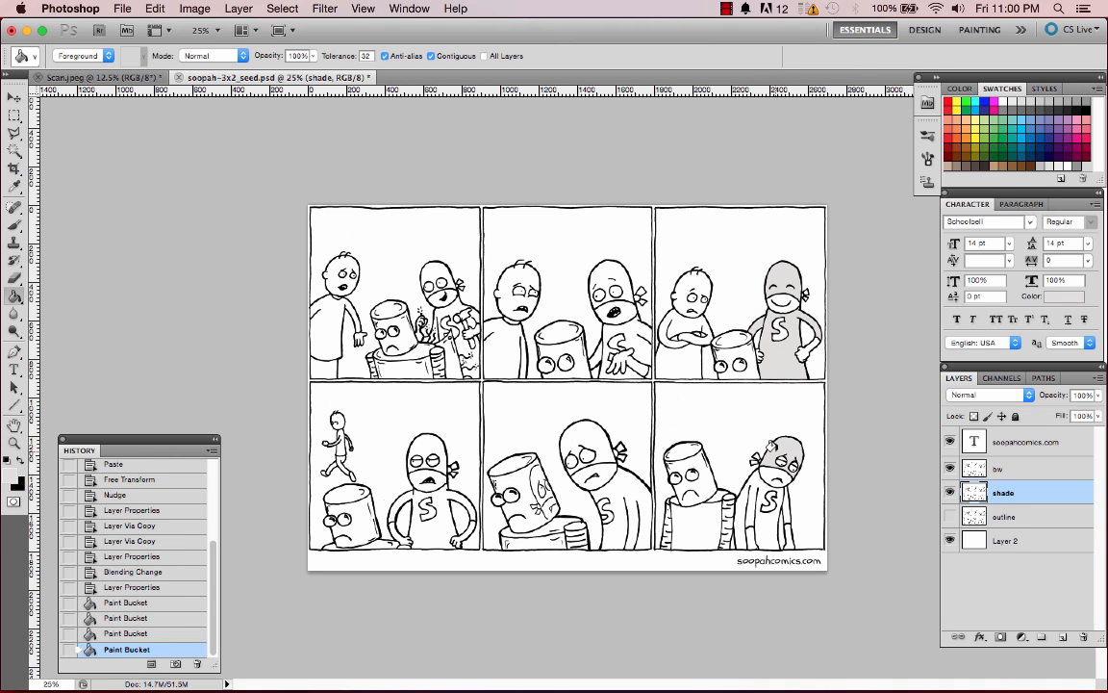
{"action": "key", "text": "super+equal"}
{"action": "key", "text": "super+equal"}
{"action": "key", "text": "super+equal"}
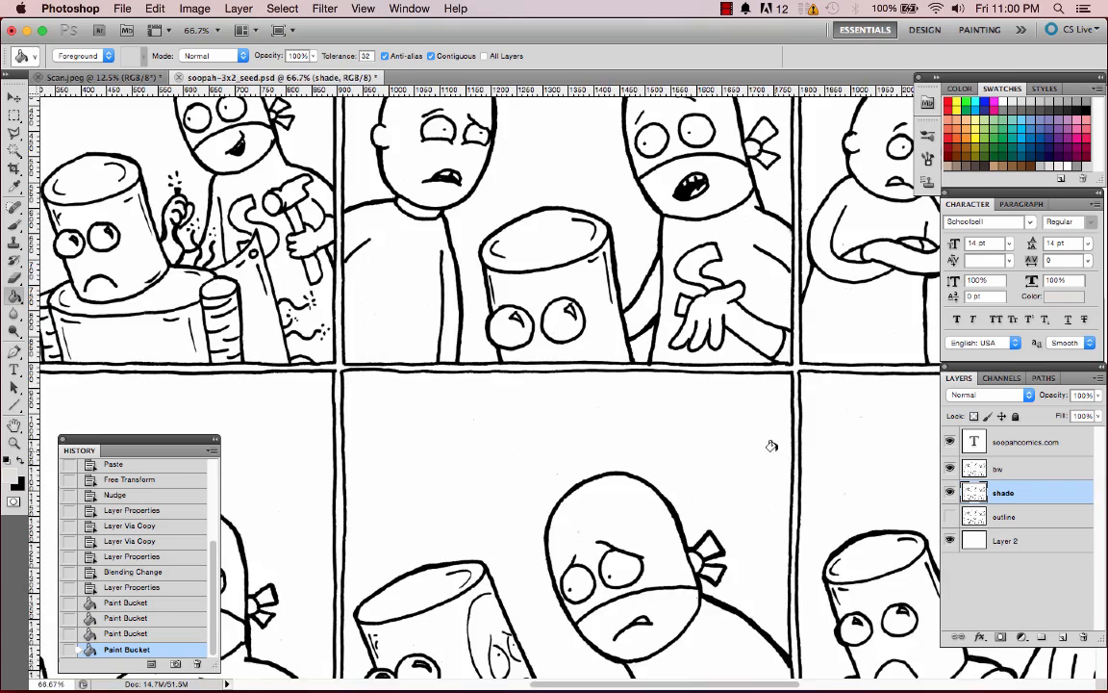
{"action": "left_click_drag", "start_coordinate": [770, 445], "coordinate": [689, 365]}
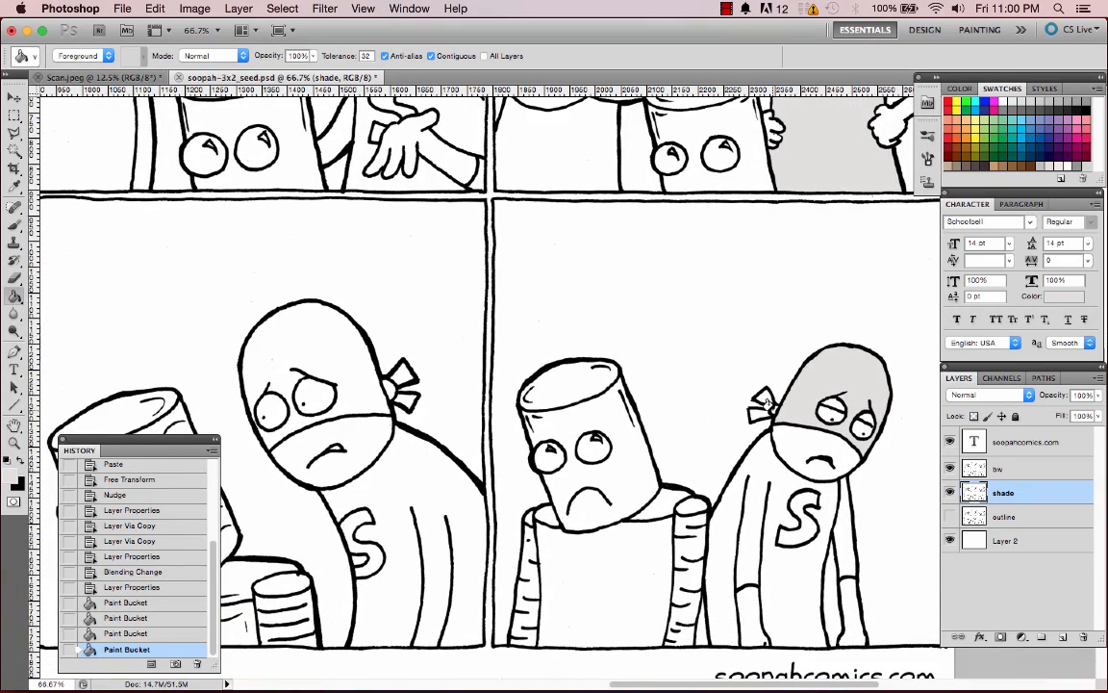
{"action": "left_click", "coordinate": [764, 402]}
{"action": "left_click", "coordinate": [758, 407]}
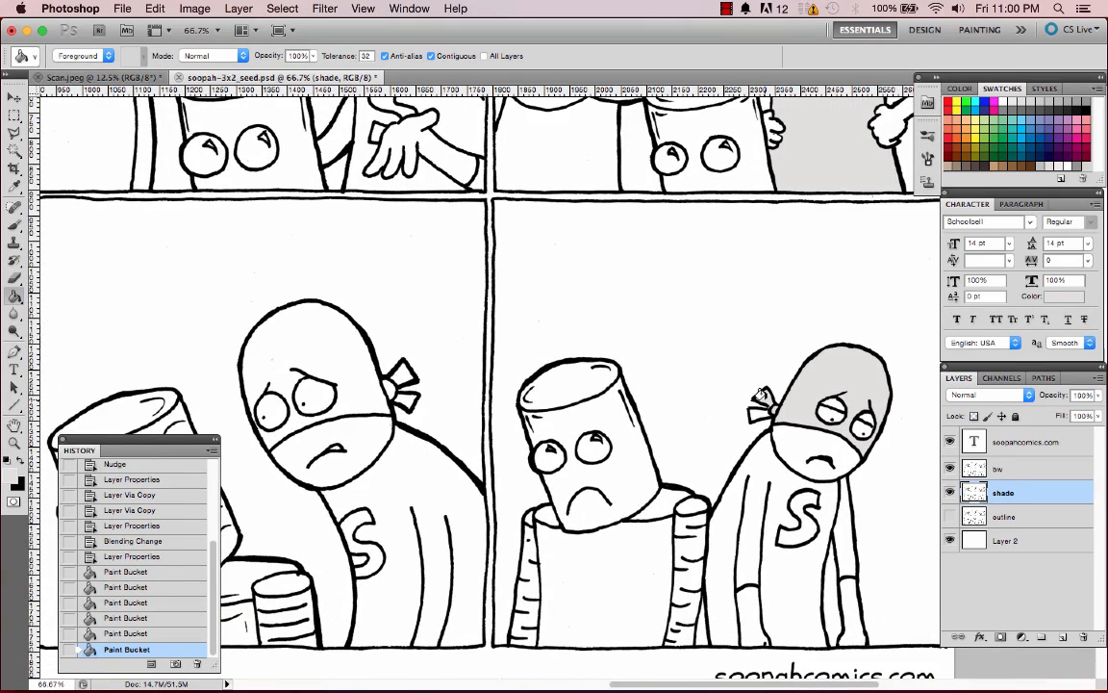
{"action": "left_click", "coordinate": [760, 399]}
{"action": "left_click", "coordinate": [796, 506]}
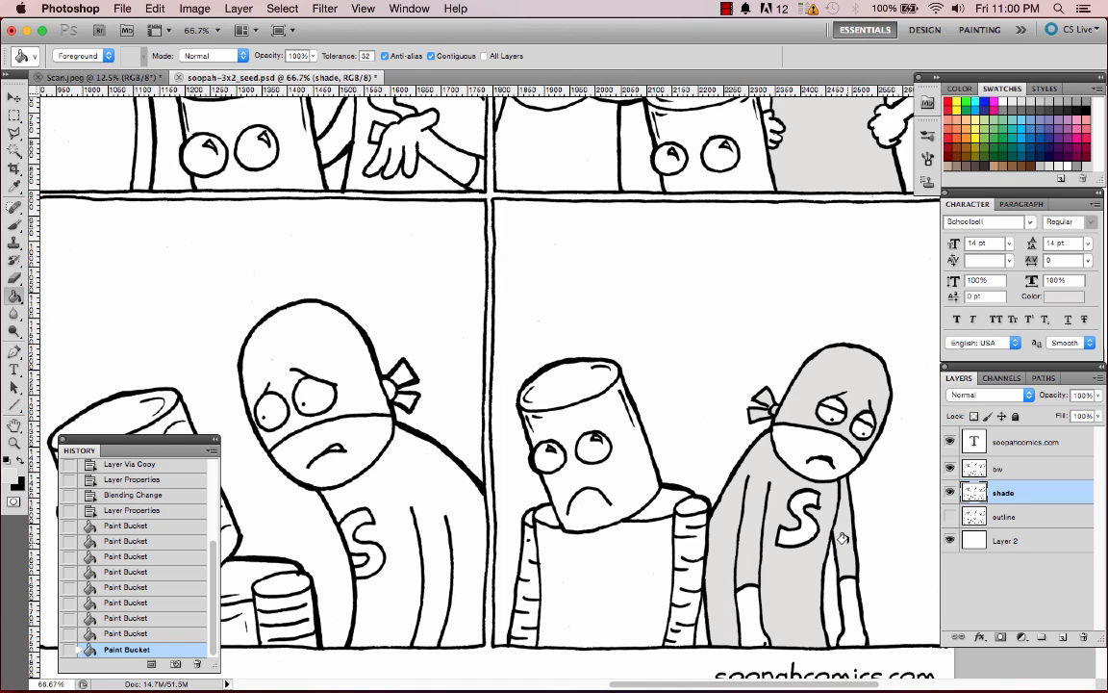
{"action": "left_click", "coordinate": [829, 401]}
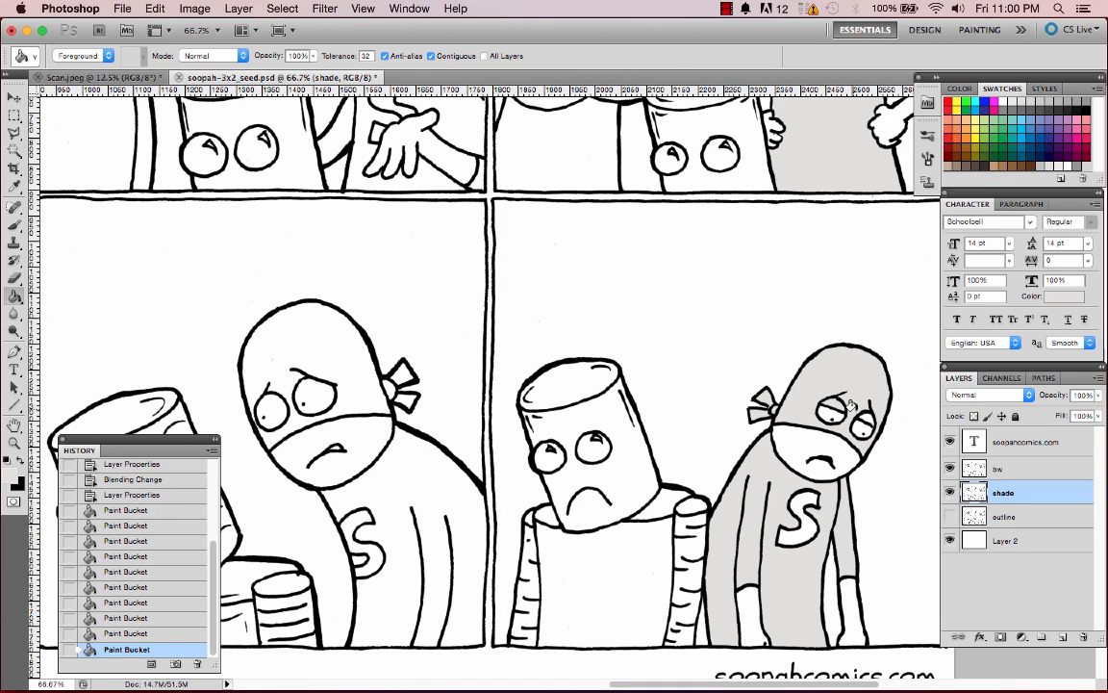
{"action": "left_click", "coordinate": [862, 412]}
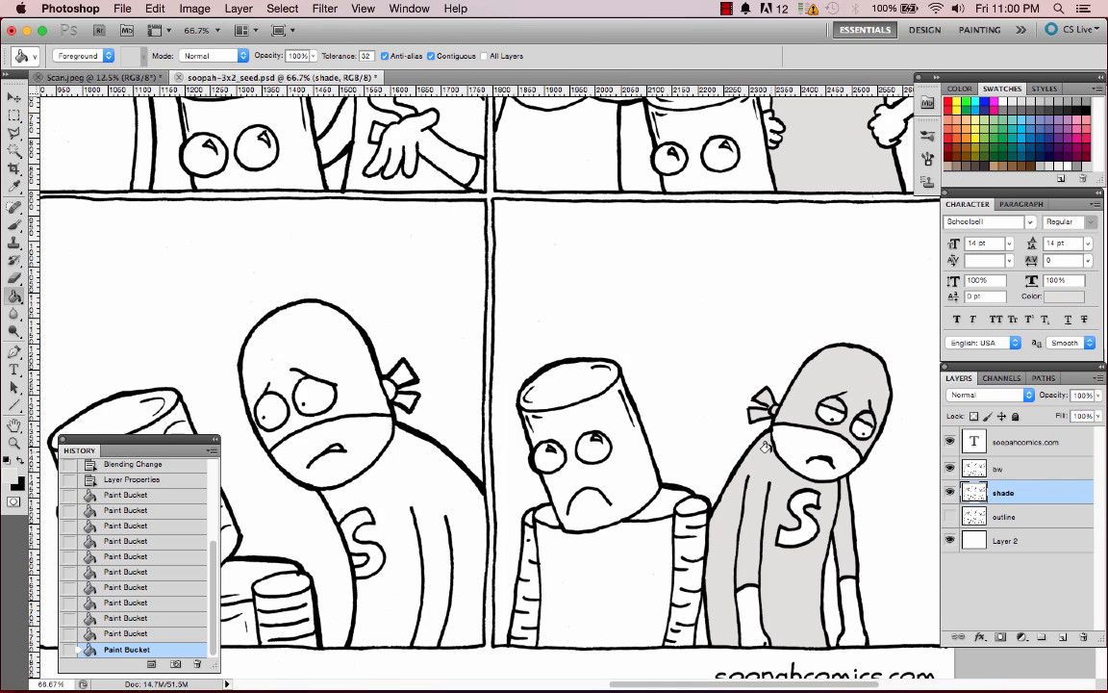
Fill the masked character's mask knot in the third panel with light grey on the shade layer
{"action": "scroll", "coordinate": [765, 445], "scroll_direction": "up", "scroll_amount": 10}
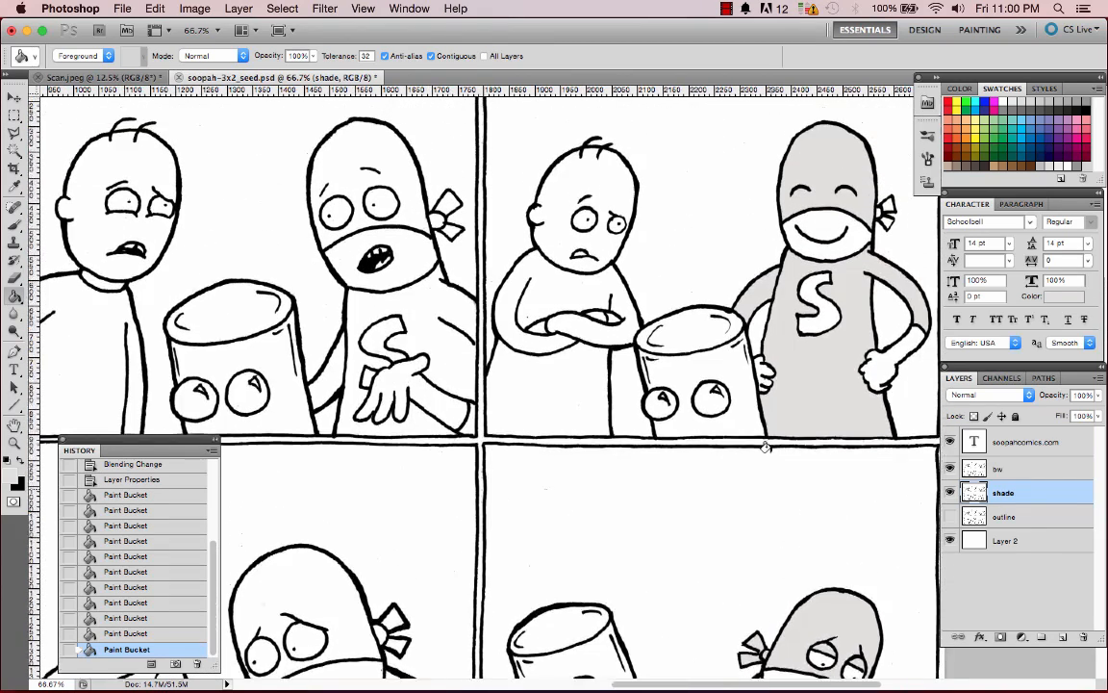
{"action": "left_click", "coordinate": [757, 238]}
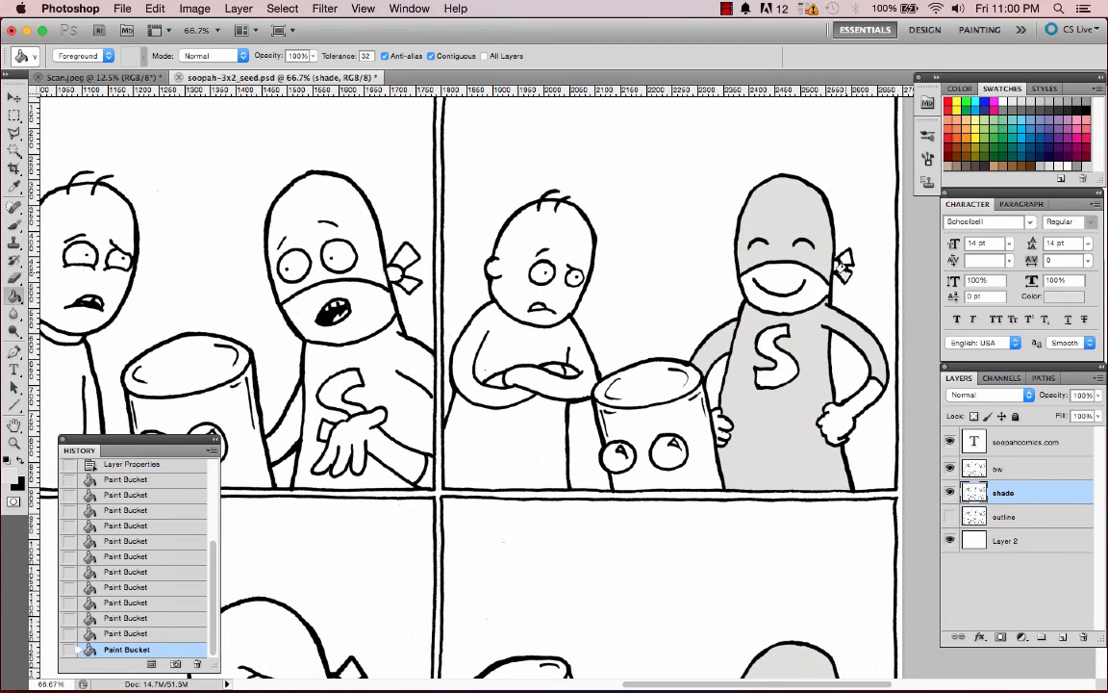
{"action": "left_click", "coordinate": [837, 255]}
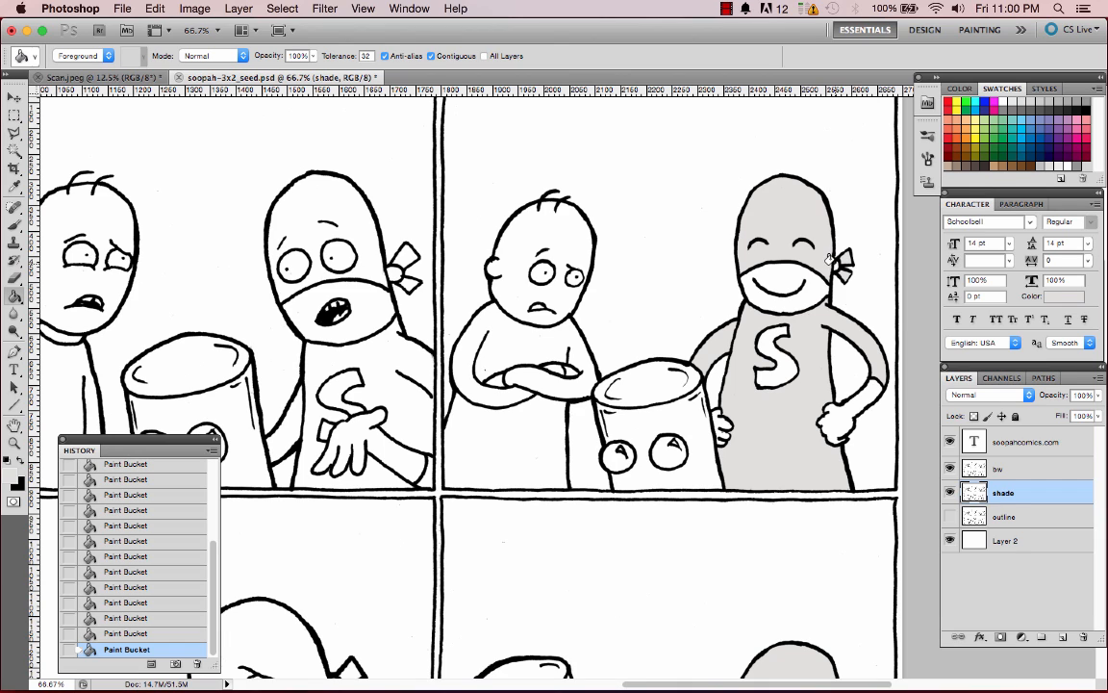
Fill the masked character's suit, sleeves, hood and mask knot in the second panel with the same light grey
{"action": "left_click", "coordinate": [346, 351]}
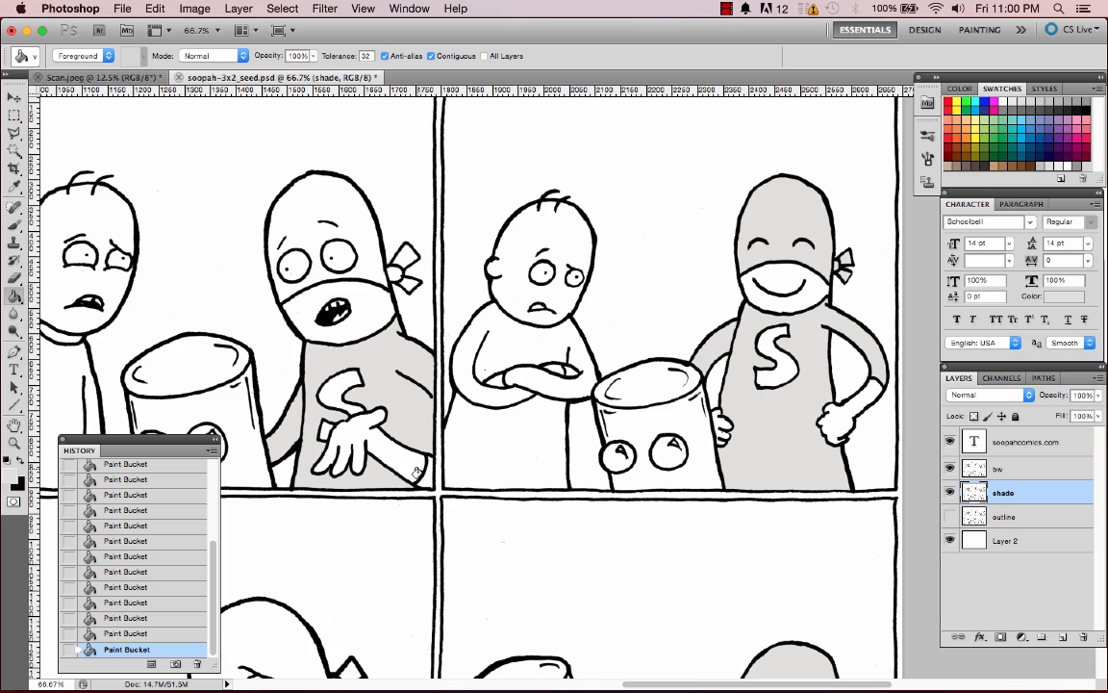
{"action": "left_click", "coordinate": [318, 242]}
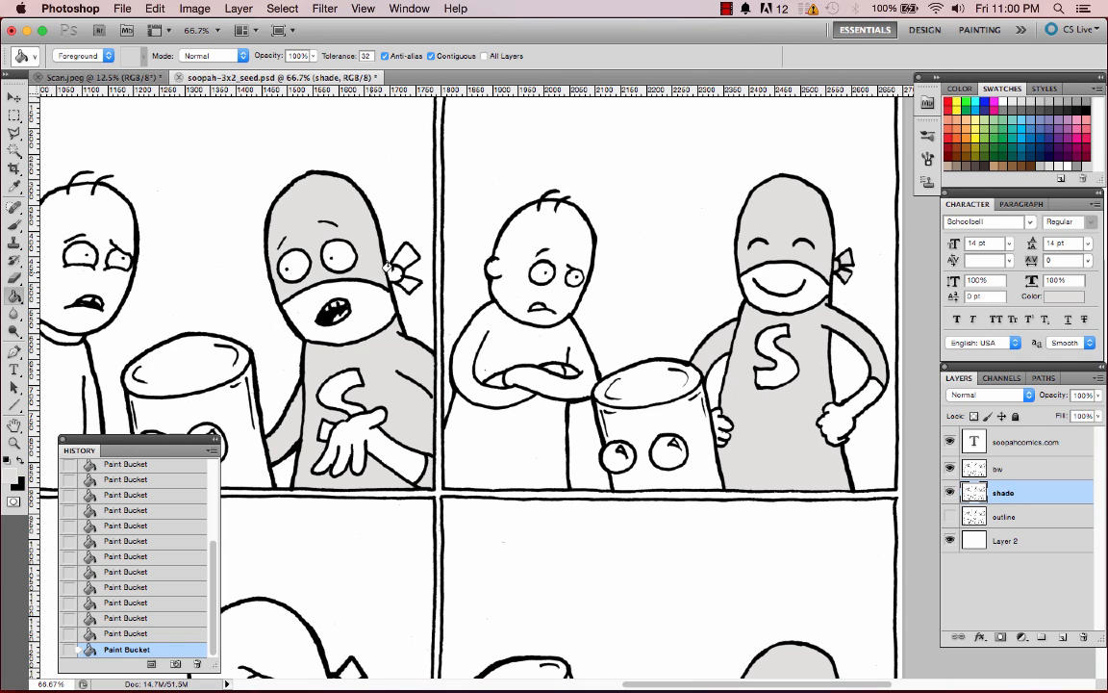
{"action": "left_click", "coordinate": [394, 273]}
Try to fill the masked character's suit in the first panel with light grey
{"action": "scroll", "coordinate": [404, 252], "scroll_direction": "left", "scroll_amount": 10}
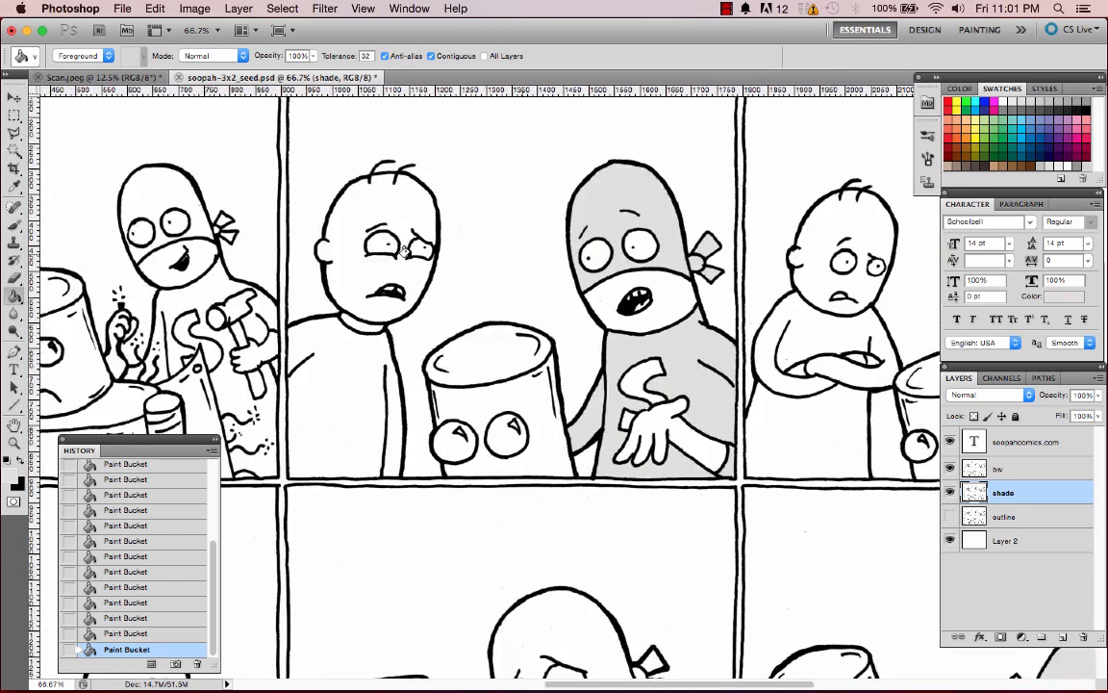
{"action": "scroll", "coordinate": [404, 252], "scroll_direction": "left", "scroll_amount": 5}
{"action": "left_click", "coordinate": [299, 295]}
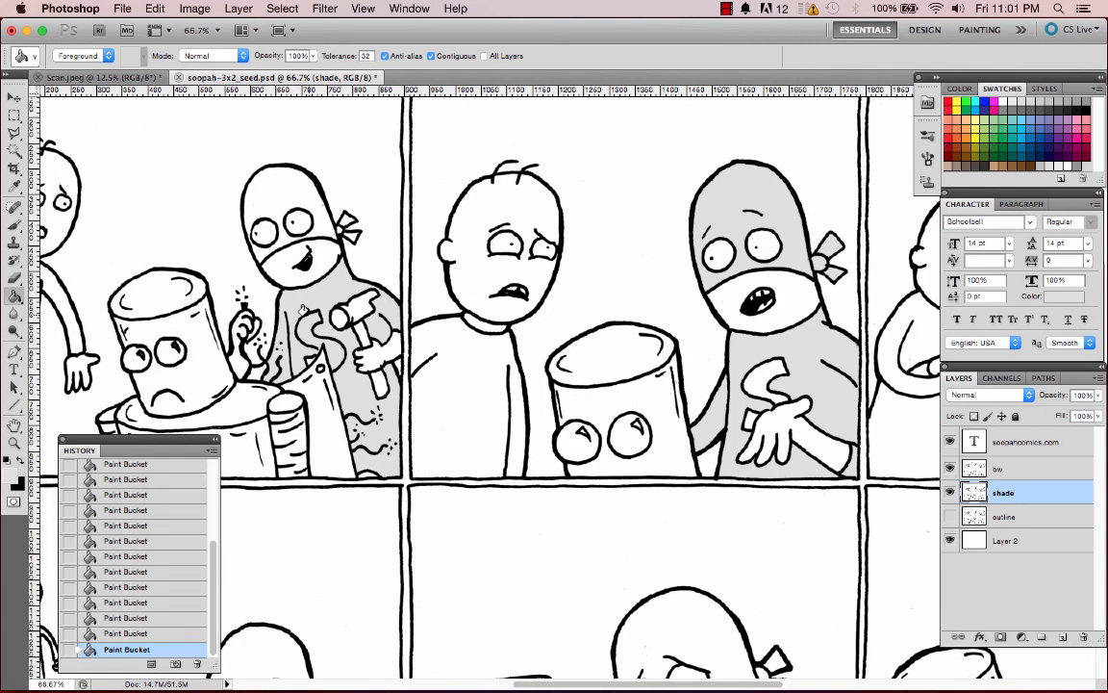
{"action": "key", "text": "super+z"}
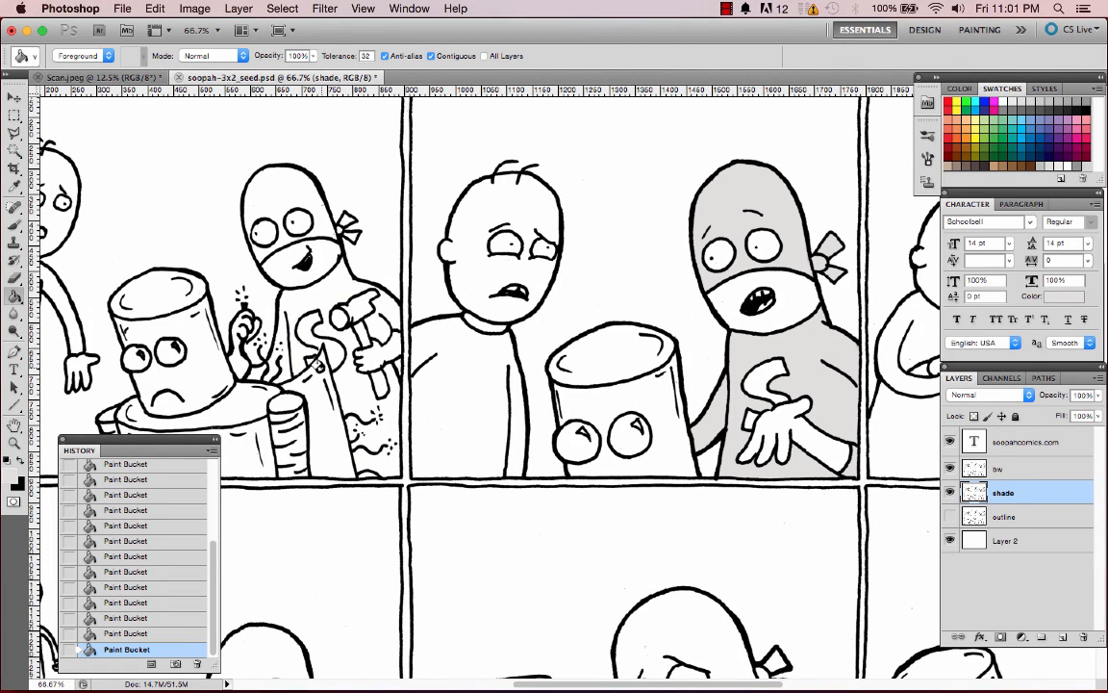
Try to close the gap between the S emblem's outline and the saw tip with a 5 px light grey brush dab
{"action": "key", "text": "super+="}
{"action": "key", "text": "super+="}
{"action": "key", "text": "super+="}
{"action": "key", "text": "super+="}
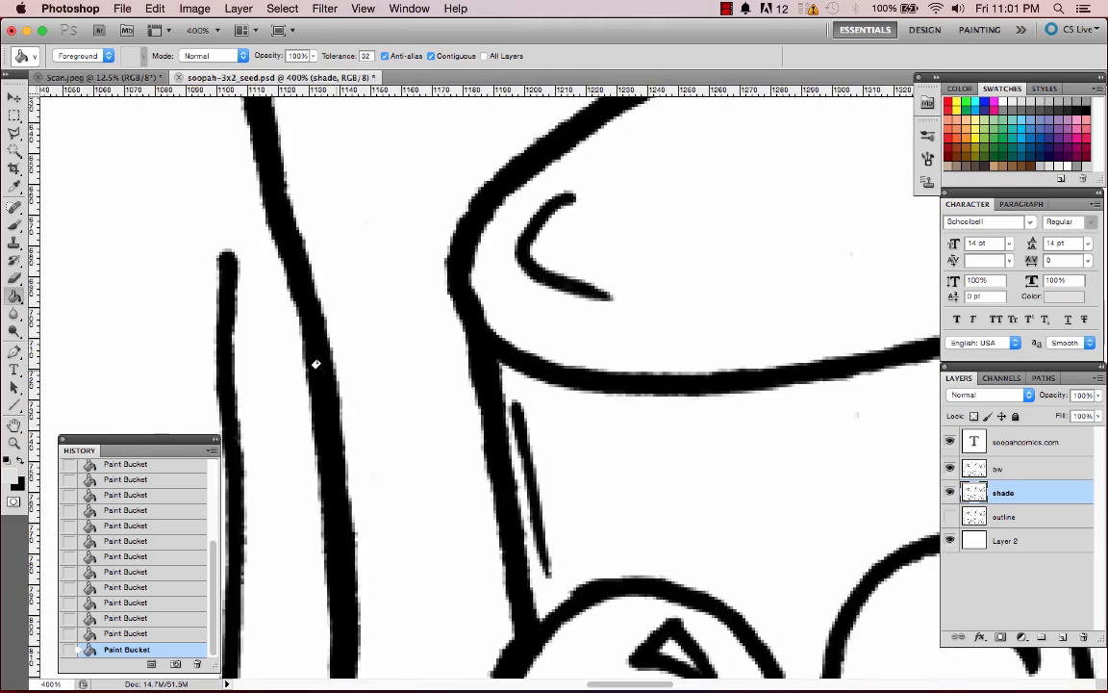
{"action": "scroll", "coordinate": [316, 362], "scroll_direction": "left", "scroll_amount": 15}
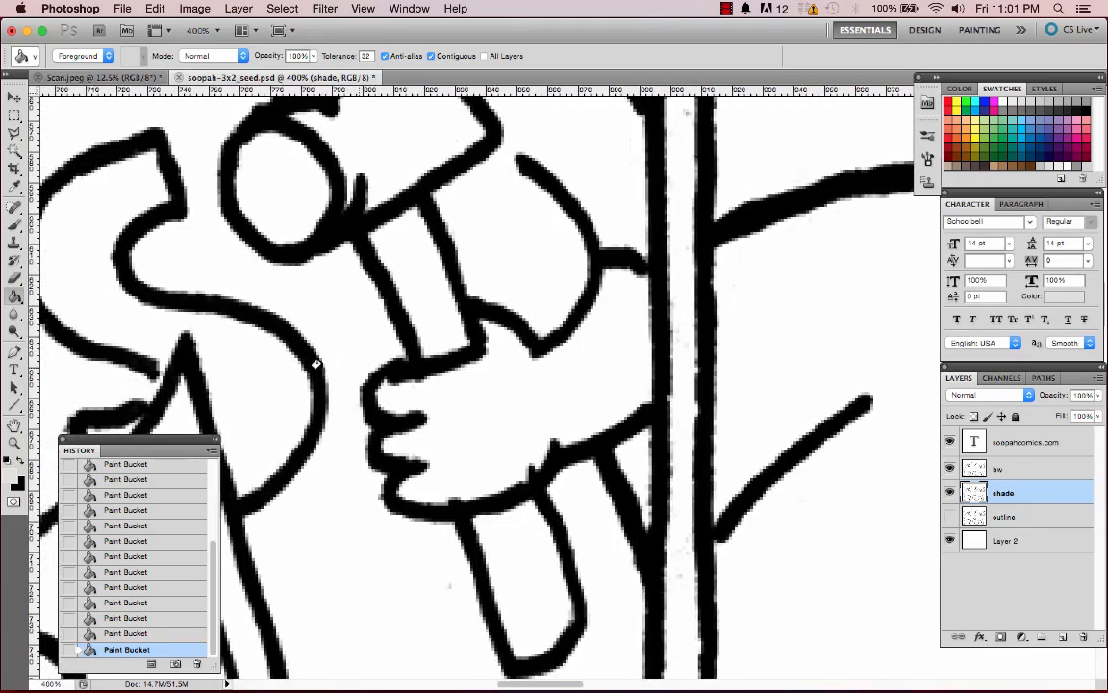
{"action": "scroll", "coordinate": [317, 362], "scroll_direction": "left", "scroll_amount": 2}
{"action": "key", "text": "b"}
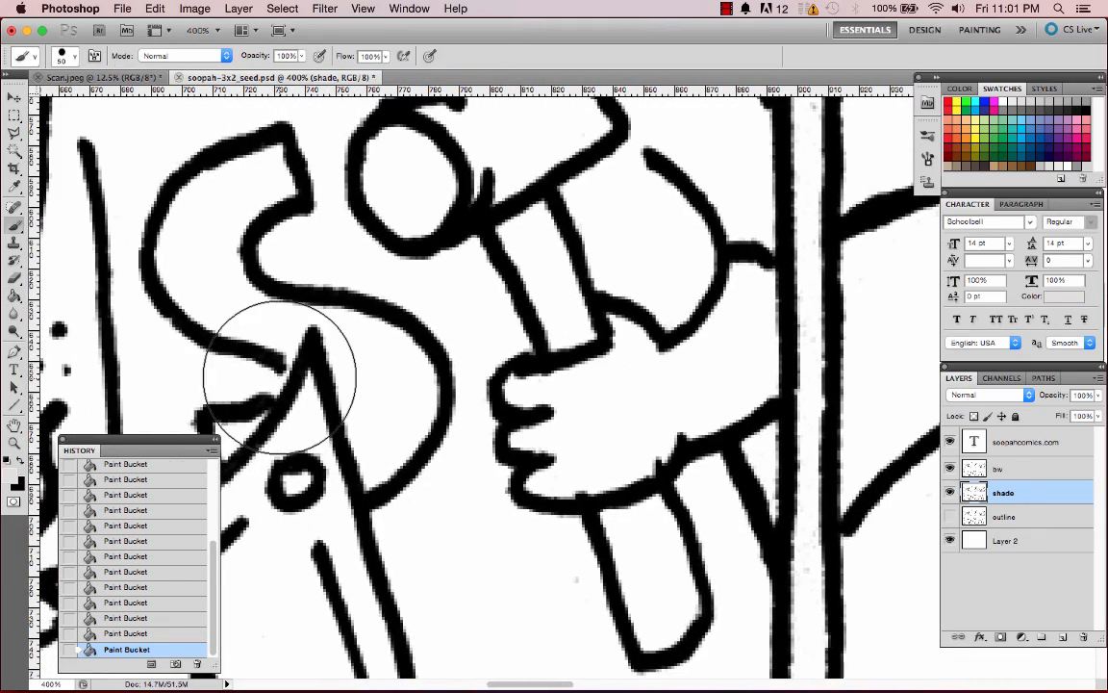
{"action": "key", "text": "bracketleft"}
{"action": "key", "text": "bracketleft"}
{"action": "key", "text": "bracketleft"}
{"action": "key", "text": "bracketleft"}
{"action": "key", "text": "bracketleft"}
{"action": "key", "text": "bracketleft"}
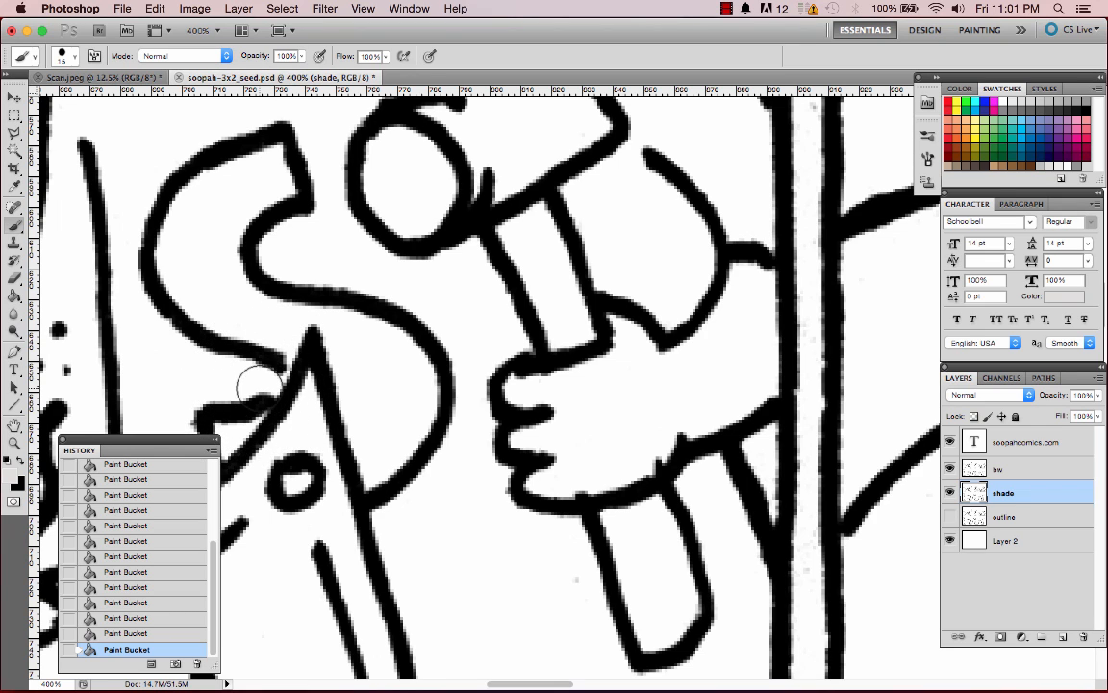
{"action": "key", "text": "bracketleft"}
{"action": "key", "text": "bracketleft"}
{"action": "left_click", "coordinate": [281, 375]}
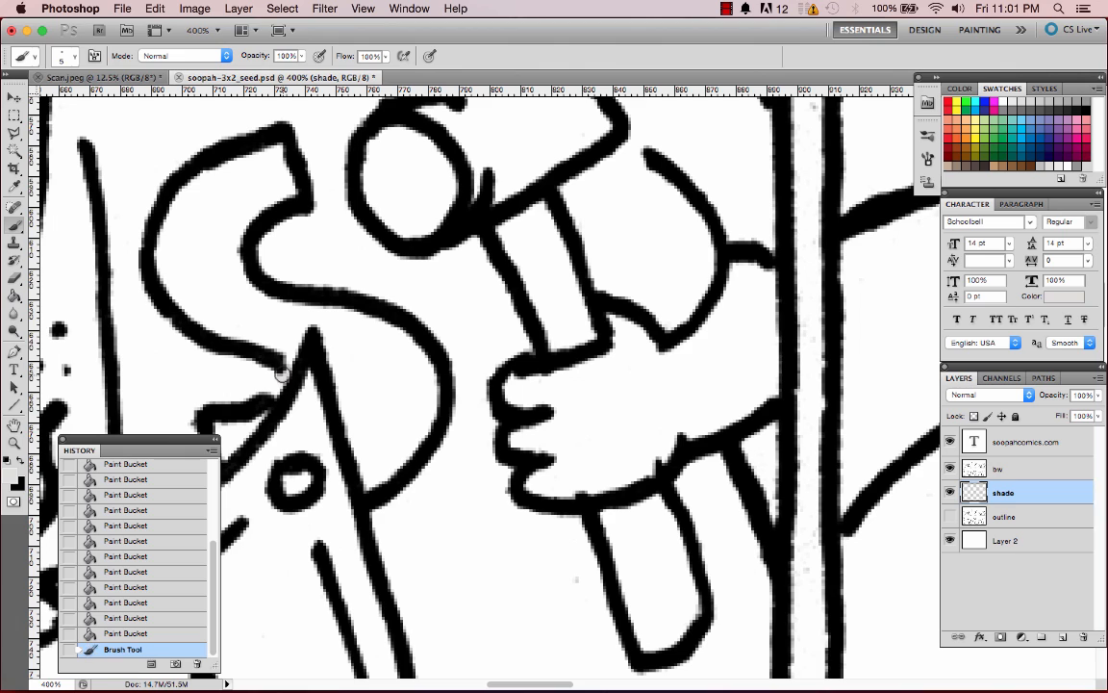
Retry the light grey fill on the first panel's suit around the S emblem
{"action": "key", "text": "f"}
{"action": "key", "text": "g"}
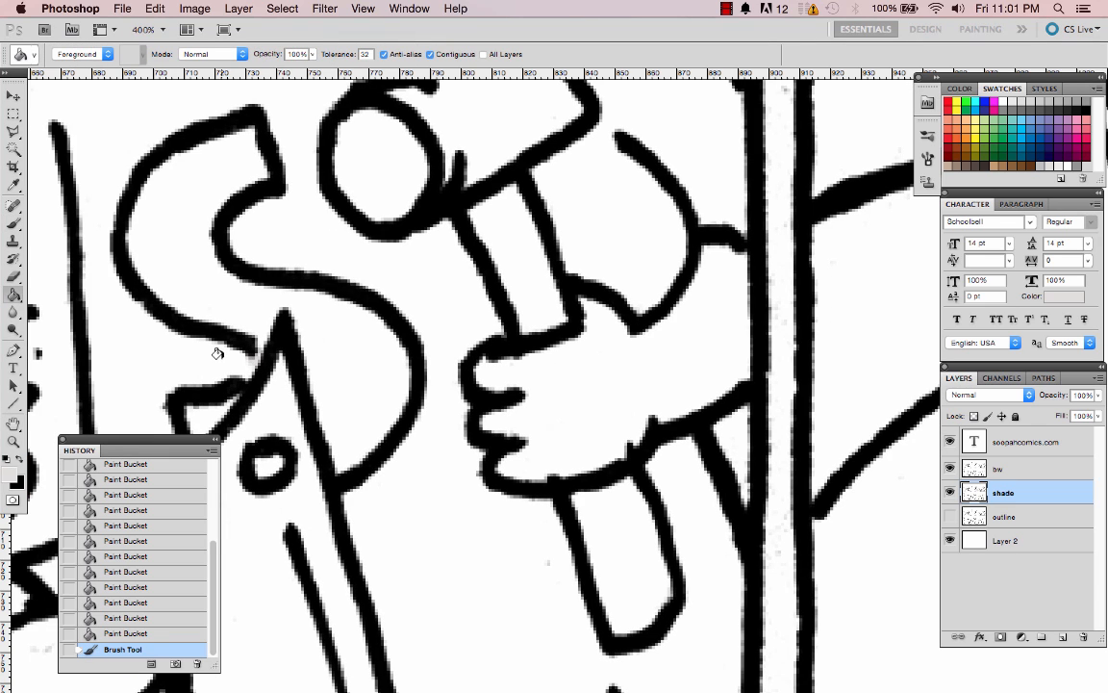
{"action": "left_click", "coordinate": [218, 354]}
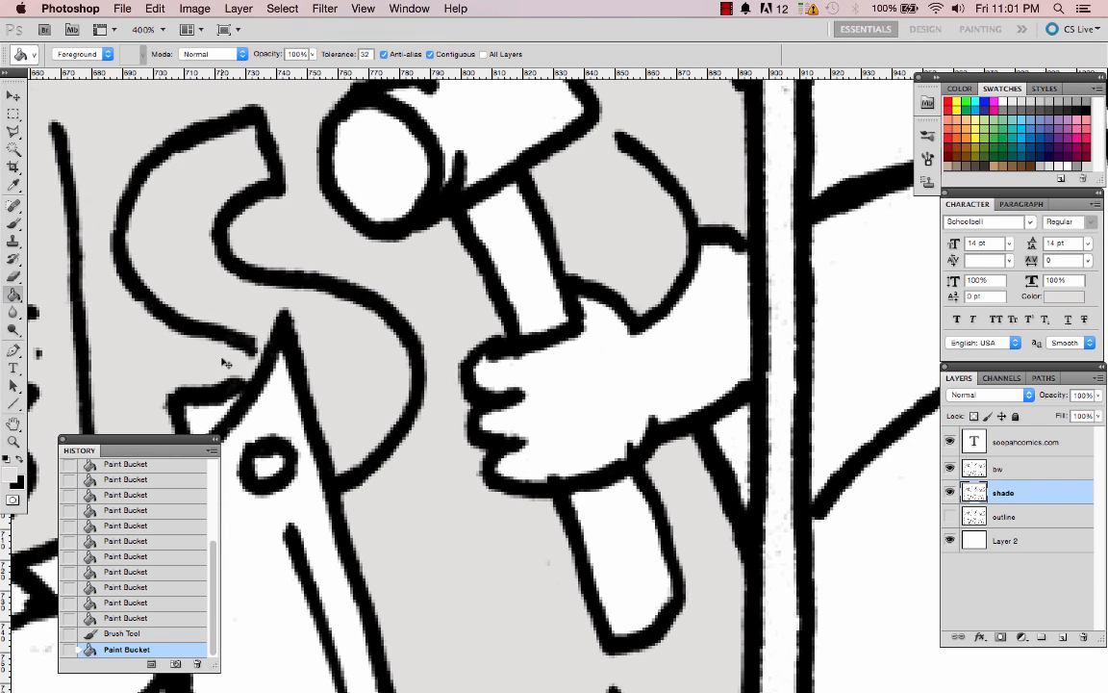
{"action": "key", "text": "super+z"}
Seal the gap between the S emblem and the saw tip with a short black brush stroke, and fill the suit light grey
{"action": "key", "text": "x"}
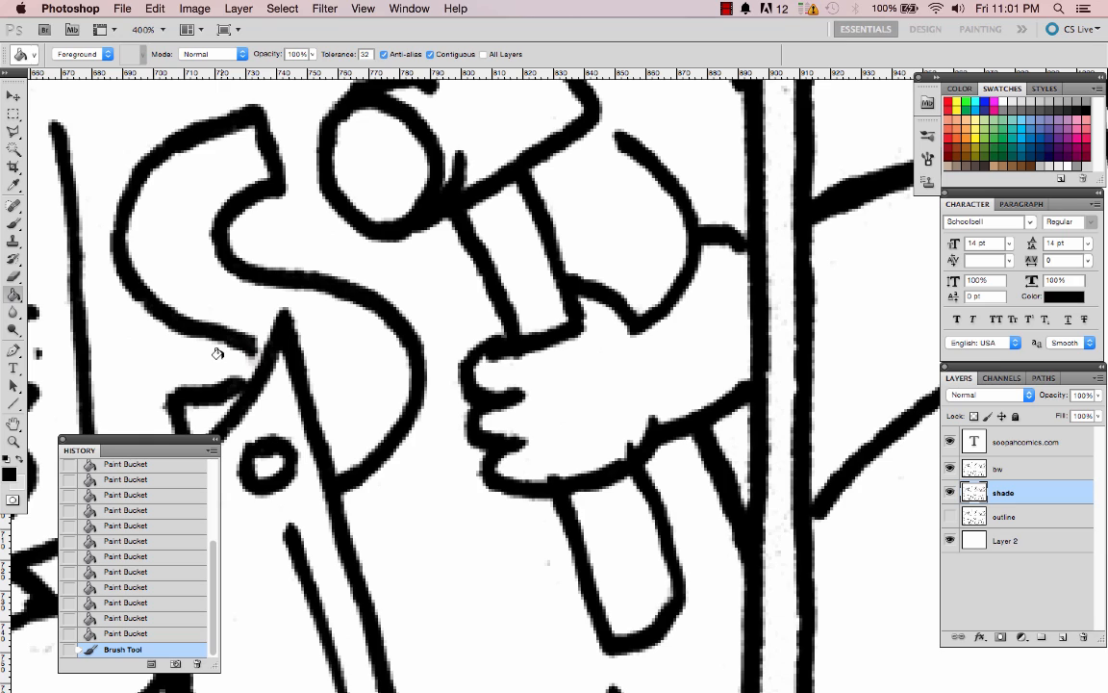
{"action": "key", "text": "b"}
{"action": "mouse_move", "coordinate": [253, 356]}
{"action": "left_mouse_down"}
{"action": "mouse_move", "coordinate": [229, 319]}
{"action": "mouse_move", "coordinate": [249, 344]}
{"action": "left_mouse_up"}
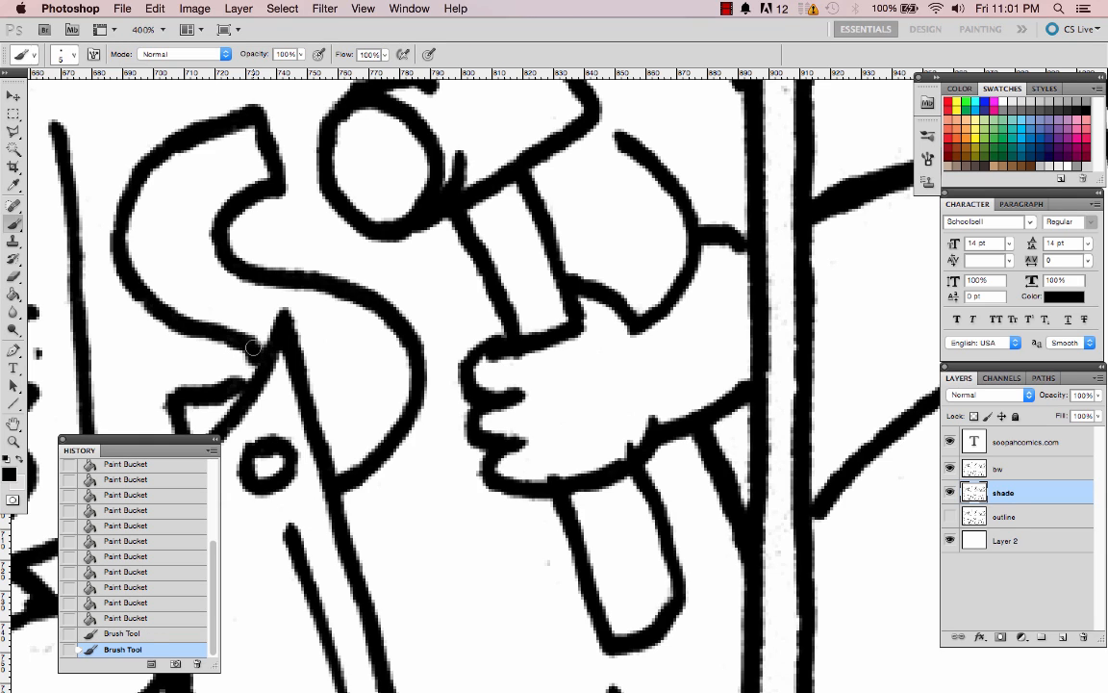
{"action": "key", "text": "g"}
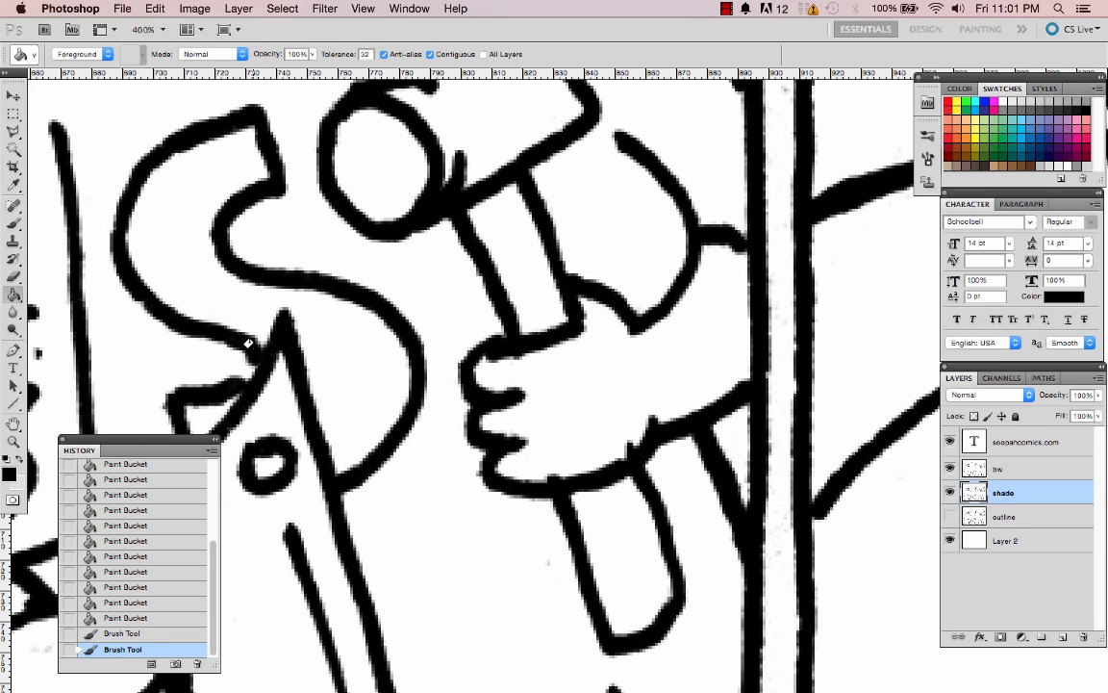
{"action": "key", "text": "x"}
{"action": "left_click", "coordinate": [188, 351]}
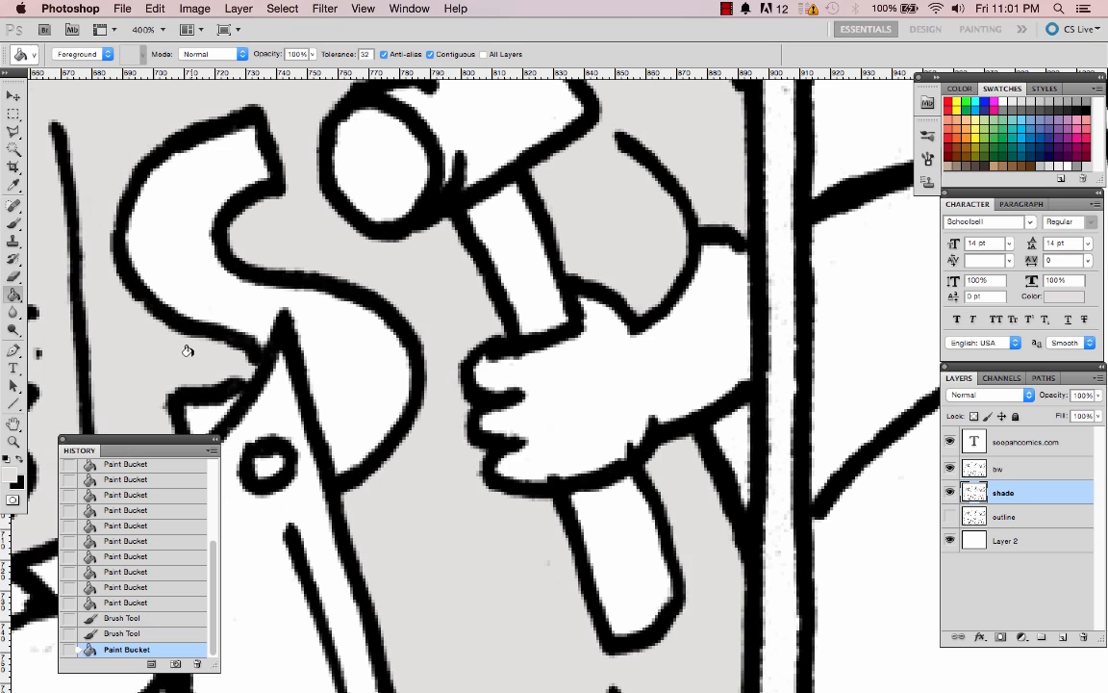
Fill the masked character's raised-arm sleeve and hood in the first panel with light grey
{"action": "key", "text": "super+minus"}
{"action": "key", "text": "super+minus"}
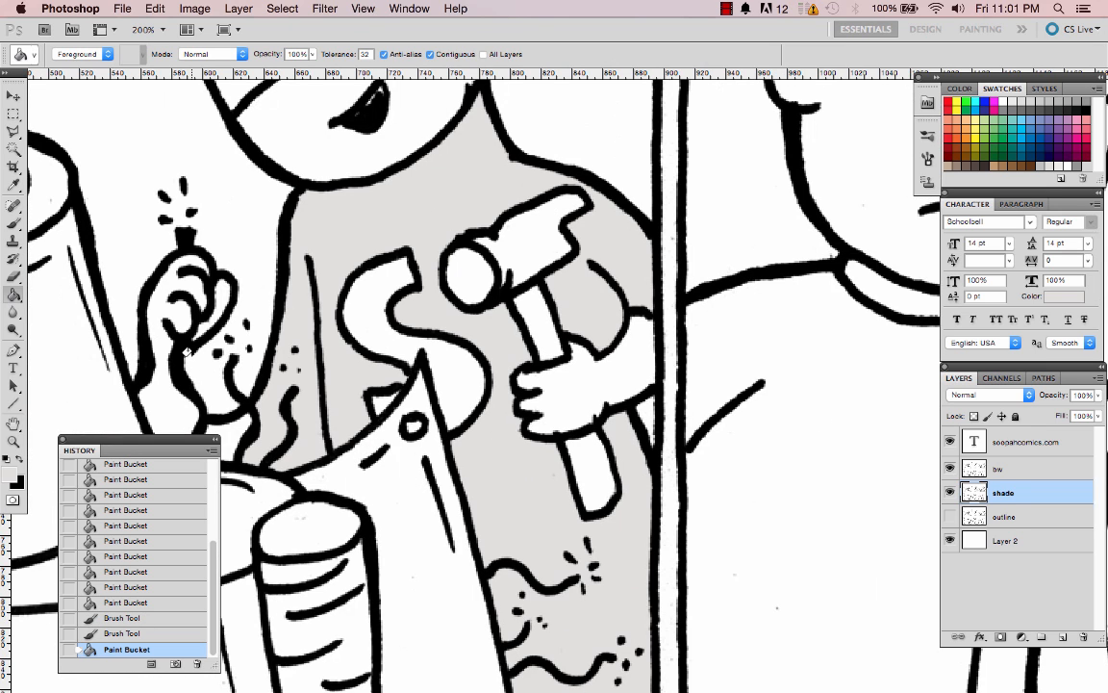
{"action": "key", "text": "f"}
{"action": "key", "text": "f"}
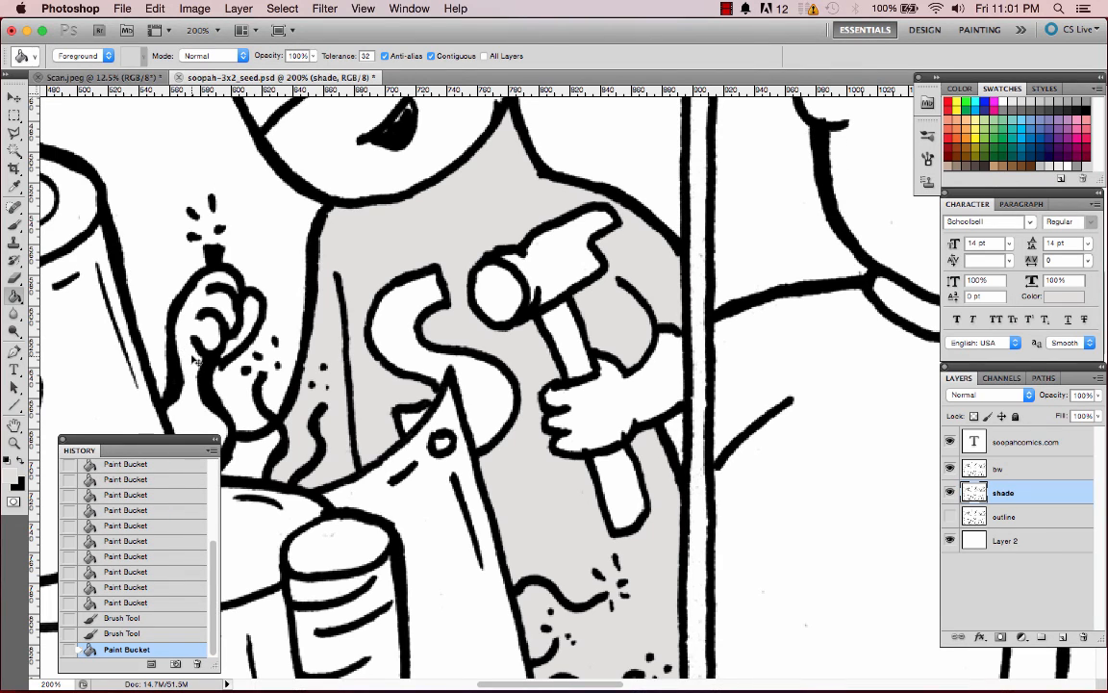
{"action": "key", "text": "super+minus"}
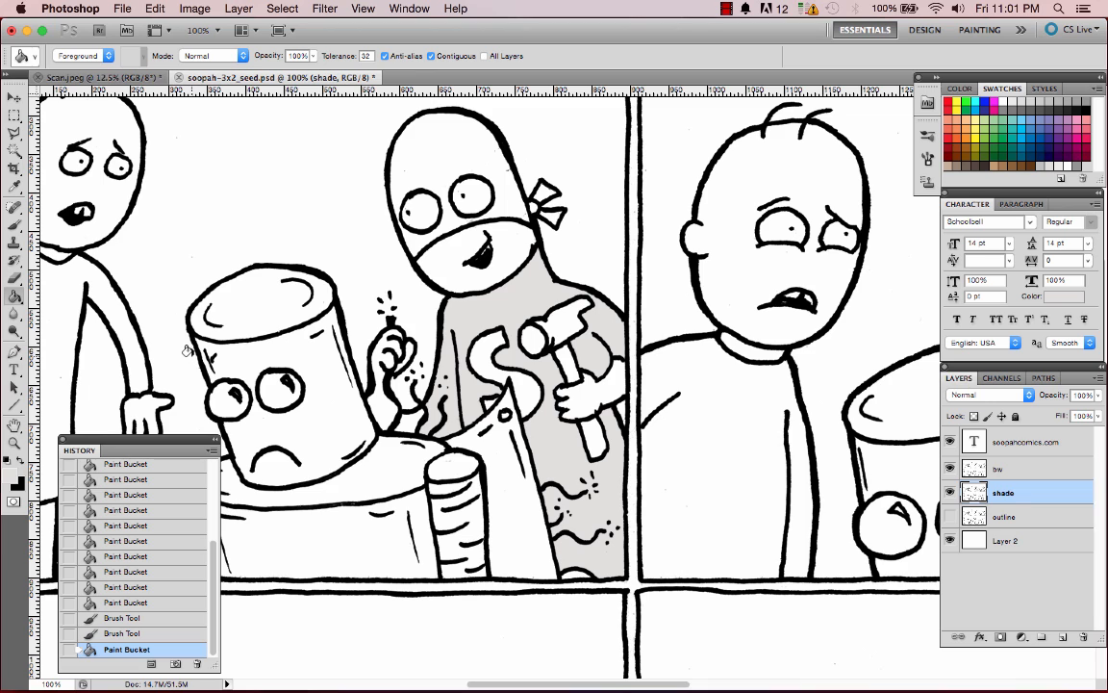
{"action": "left_click", "coordinate": [406, 419]}
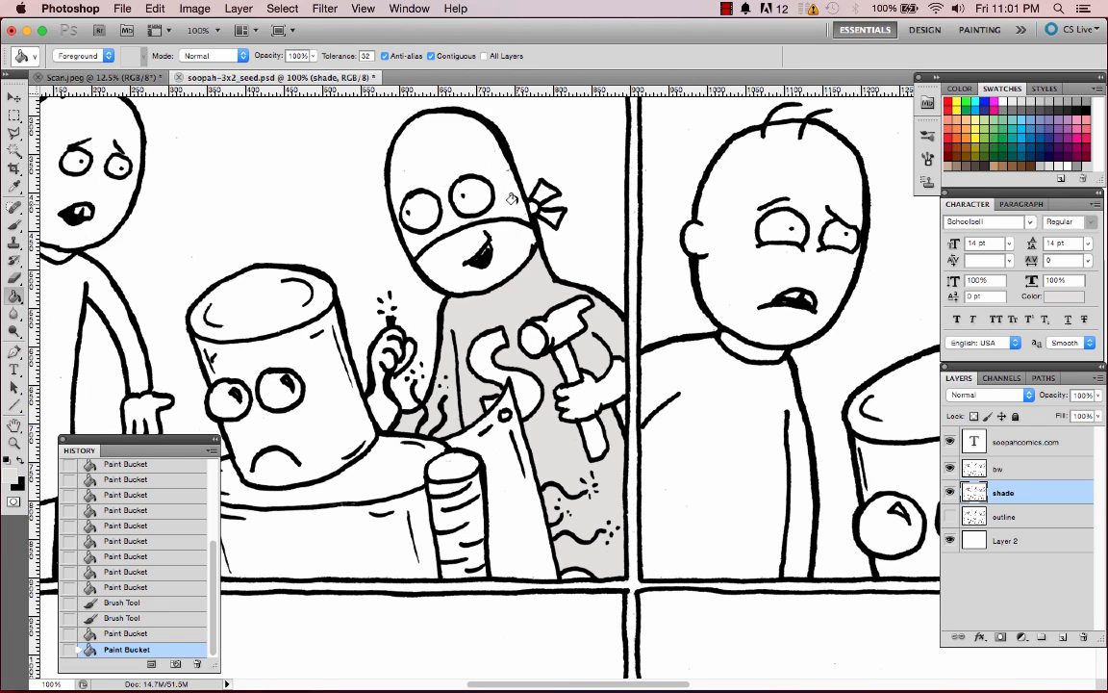
{"action": "left_click", "coordinate": [461, 181]}
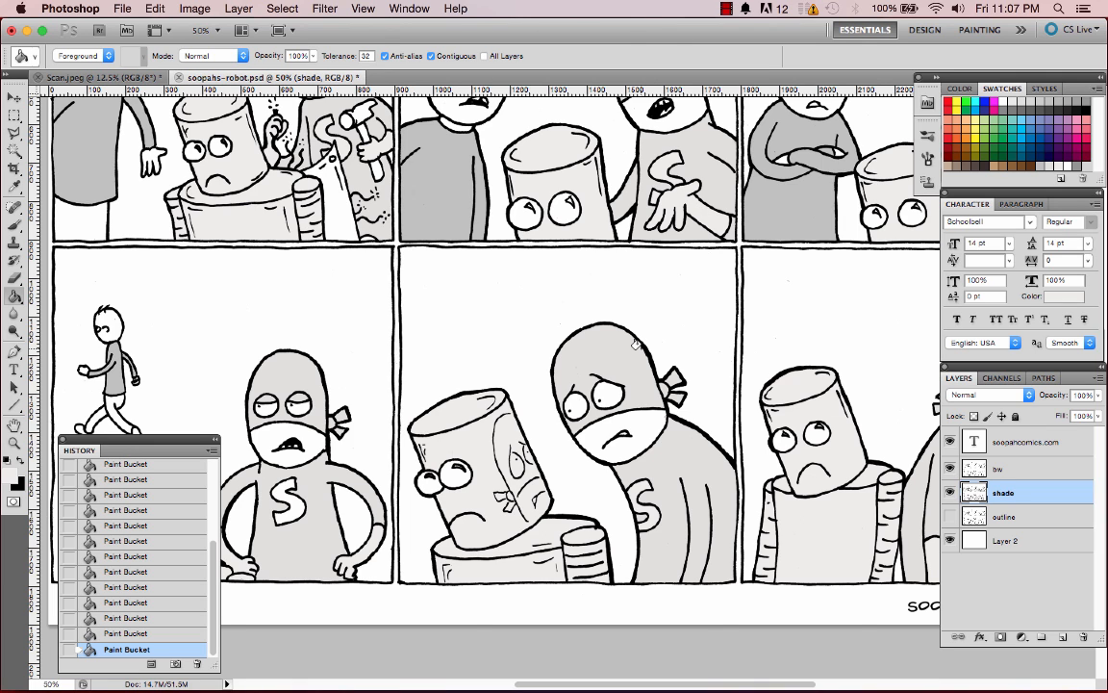
Select the front of the robot's head in the fifth panel with the Magic Wand and create a new layer above shade
{"action": "key", "text": "super+minus"}
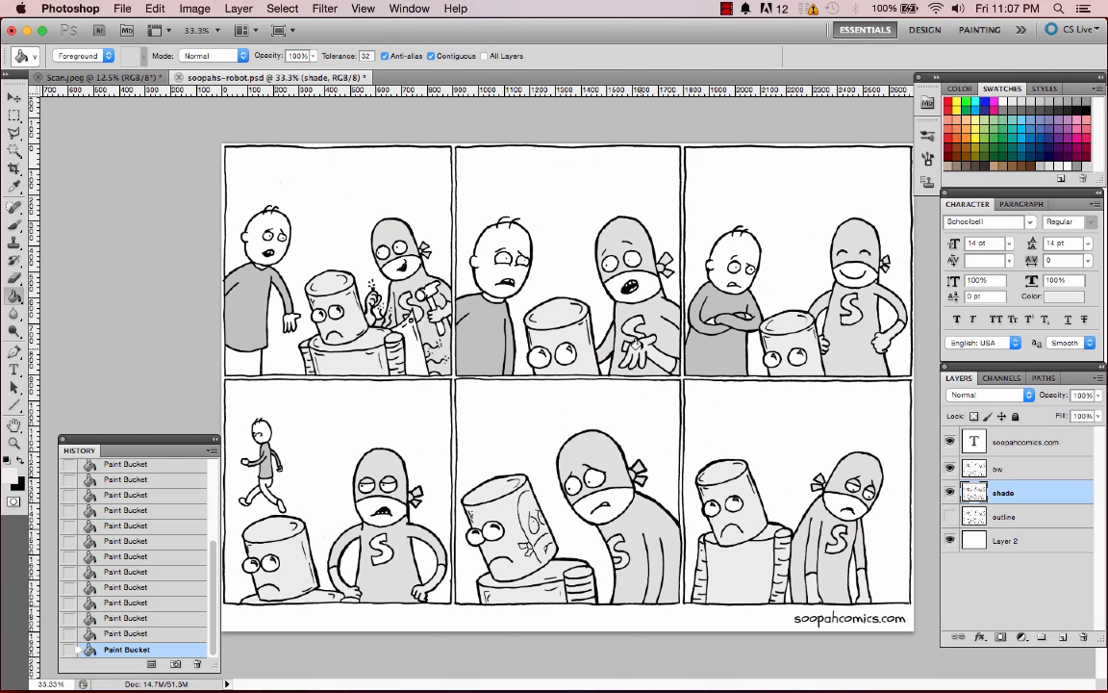
{"action": "key", "text": "super+equal"}
{"action": "key", "text": "super+equal"}
{"action": "key", "text": "super+equal"}
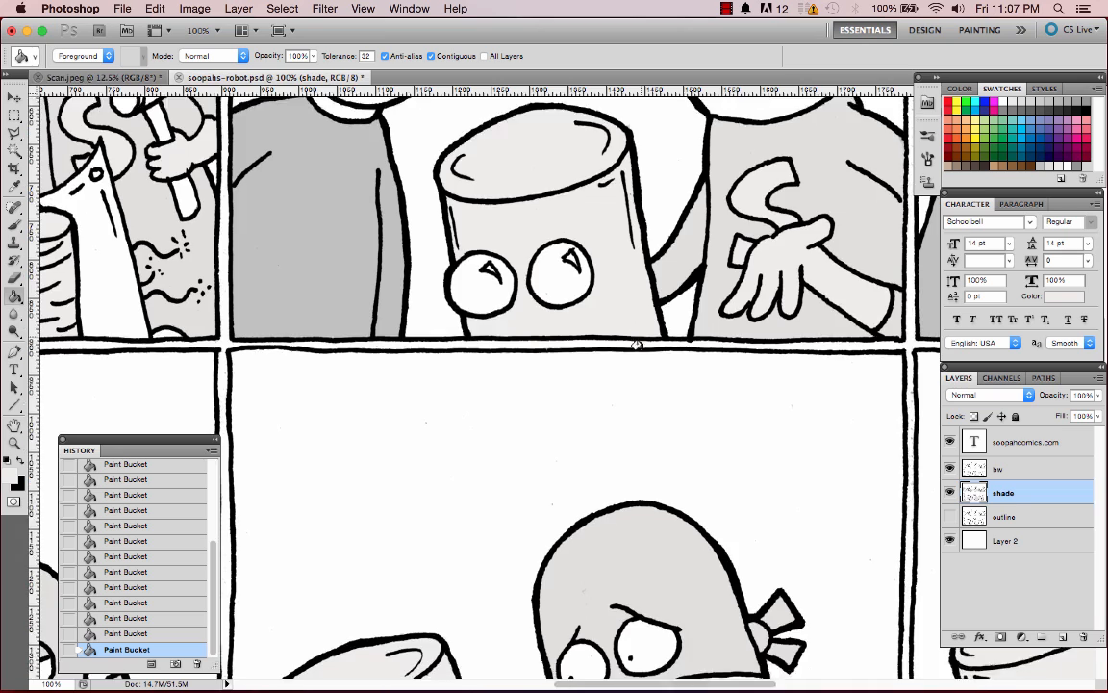
{"action": "scroll", "coordinate": [636, 344], "scroll_direction": "down", "scroll_amount": 10}
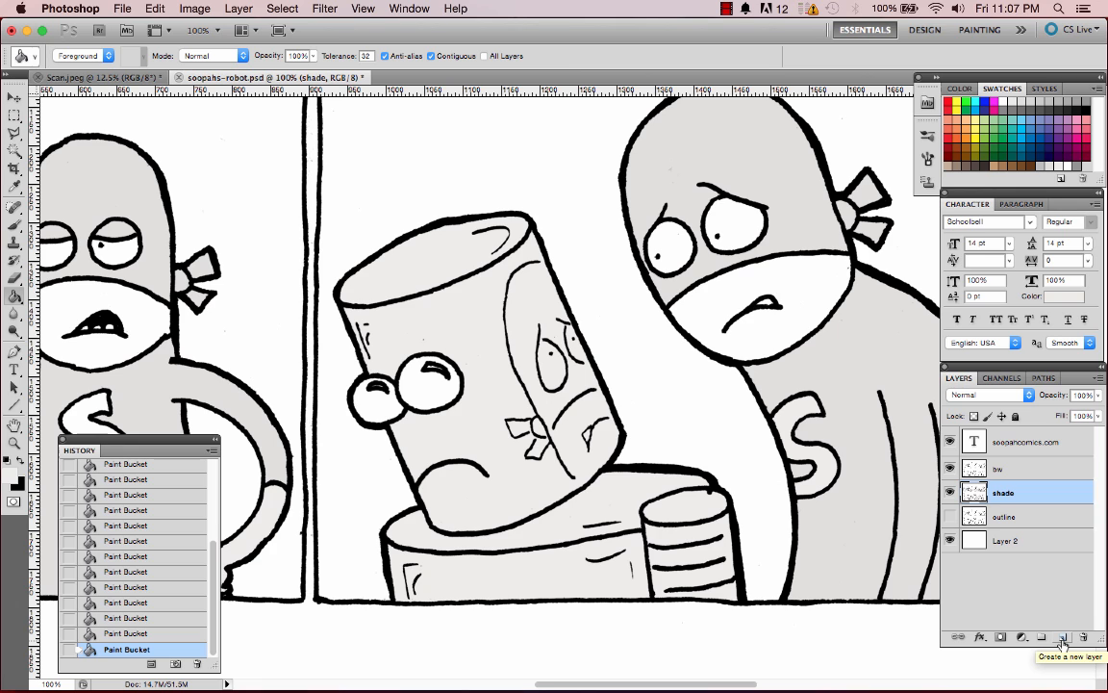
{"action": "key", "text": "w"}
{"action": "left_click", "coordinate": [484, 405]}
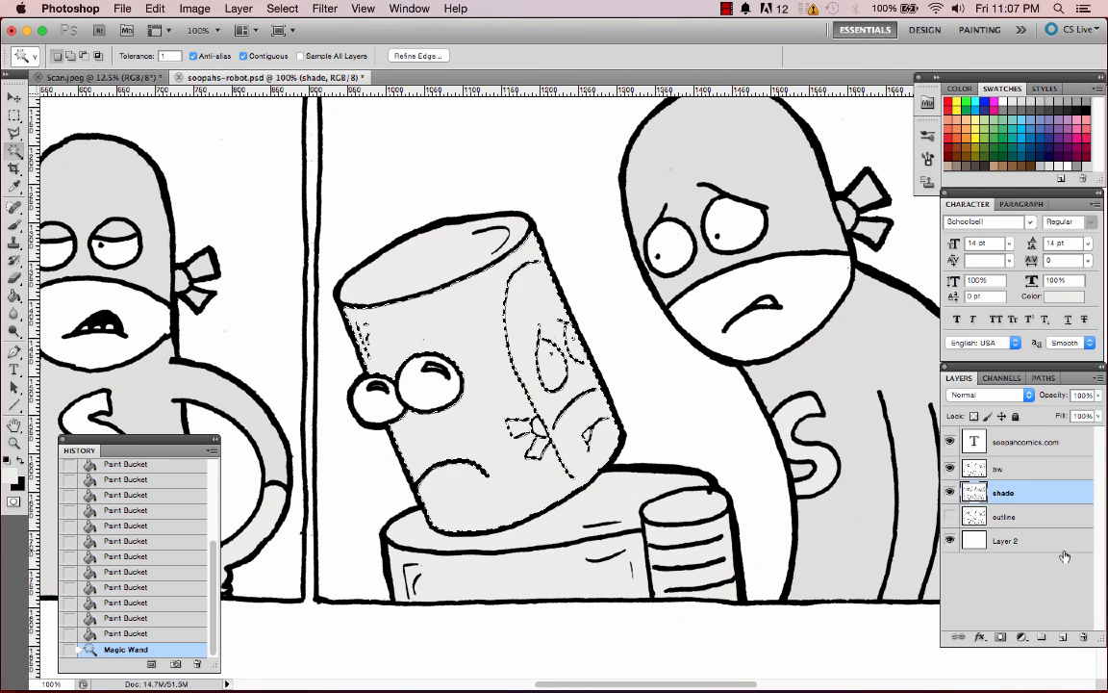
{"action": "left_click", "coordinate": [1063, 636]}
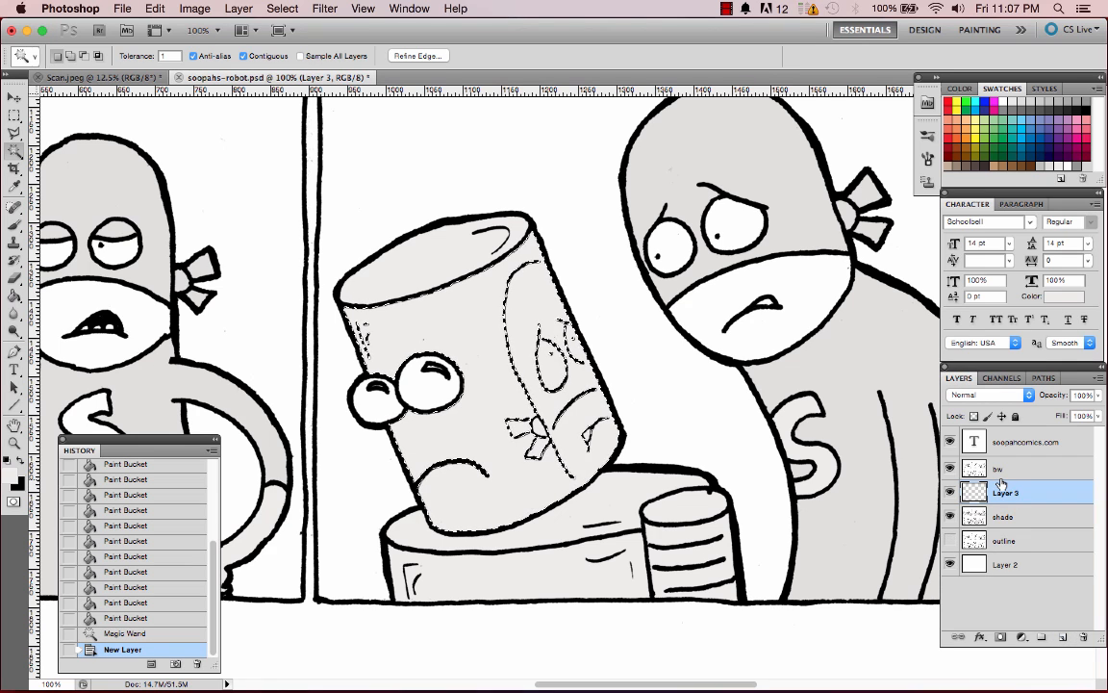
Sample the hood's grey in the fifth panel and set up a soft round brush at 15 px with 0% hardness
{"action": "key", "text": "i"}
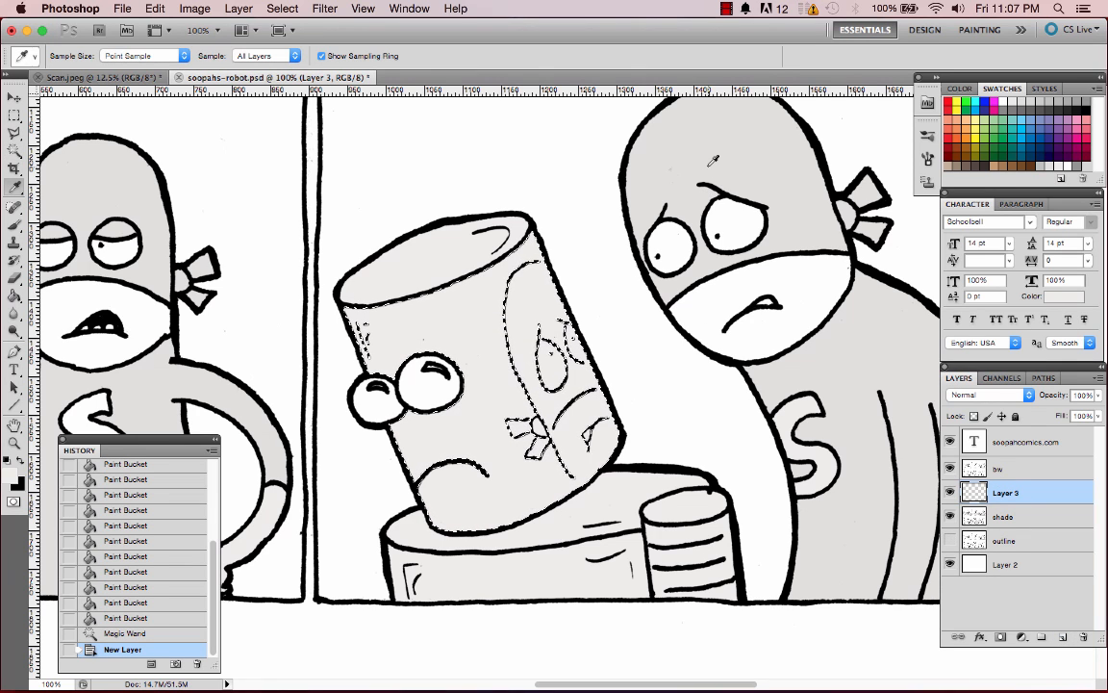
{"action": "left_click", "coordinate": [708, 169]}
{"action": "key", "text": "b"}
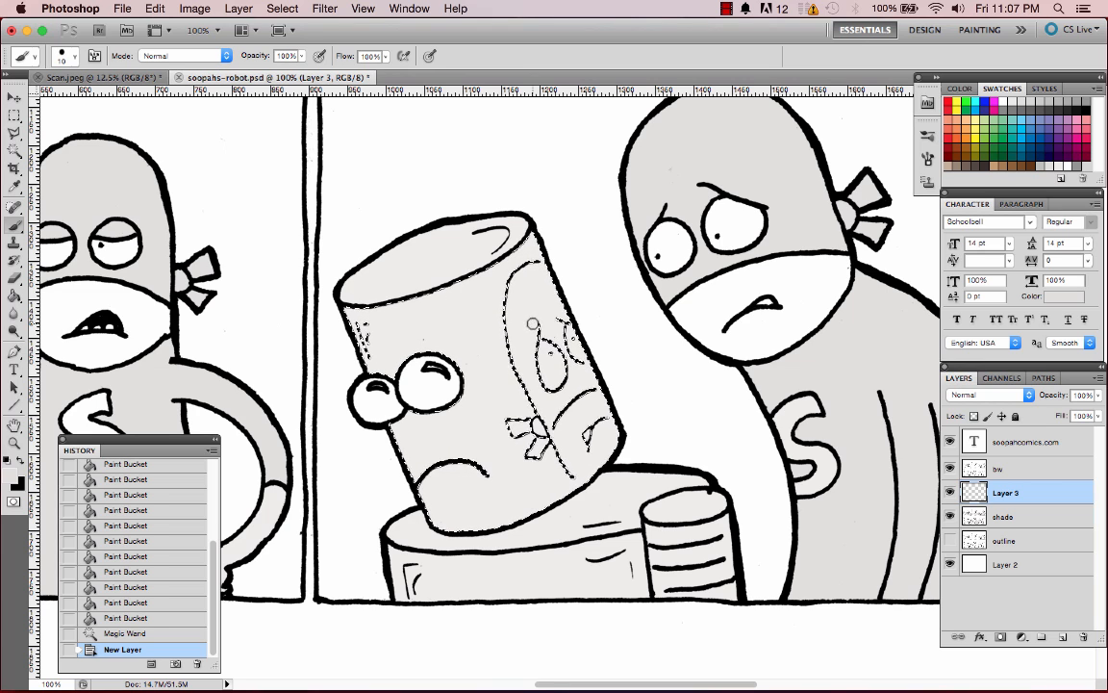
{"action": "key", "text": "bracketright"}
{"action": "left_click", "coordinate": [75, 60]}
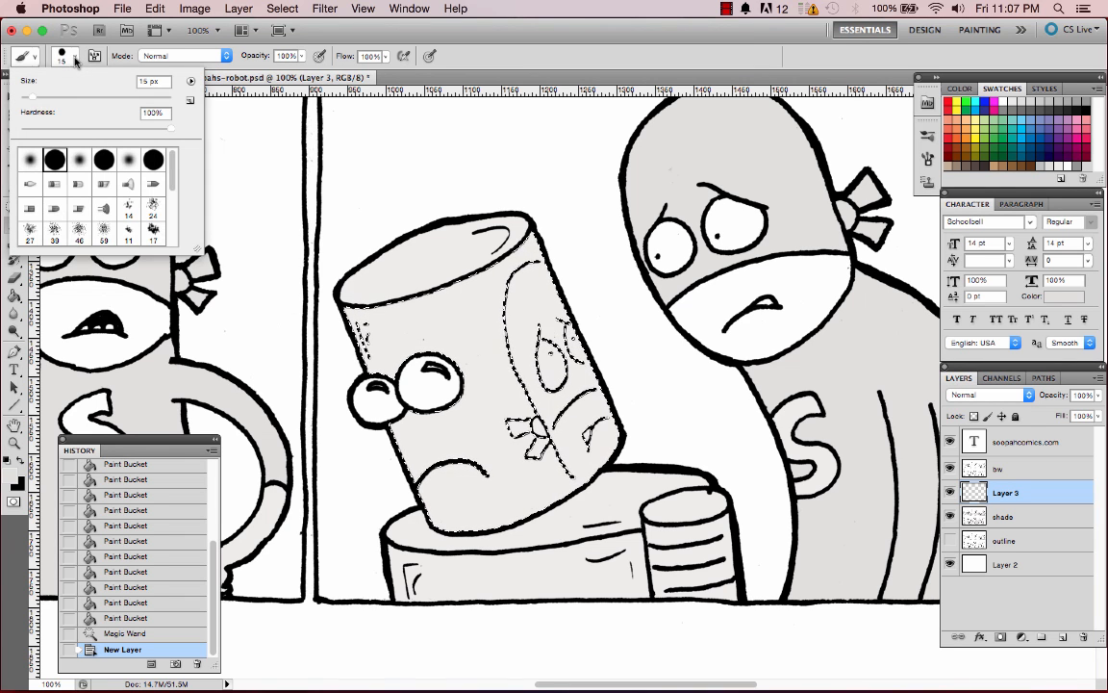
{"action": "left_click", "coordinate": [79, 159]}
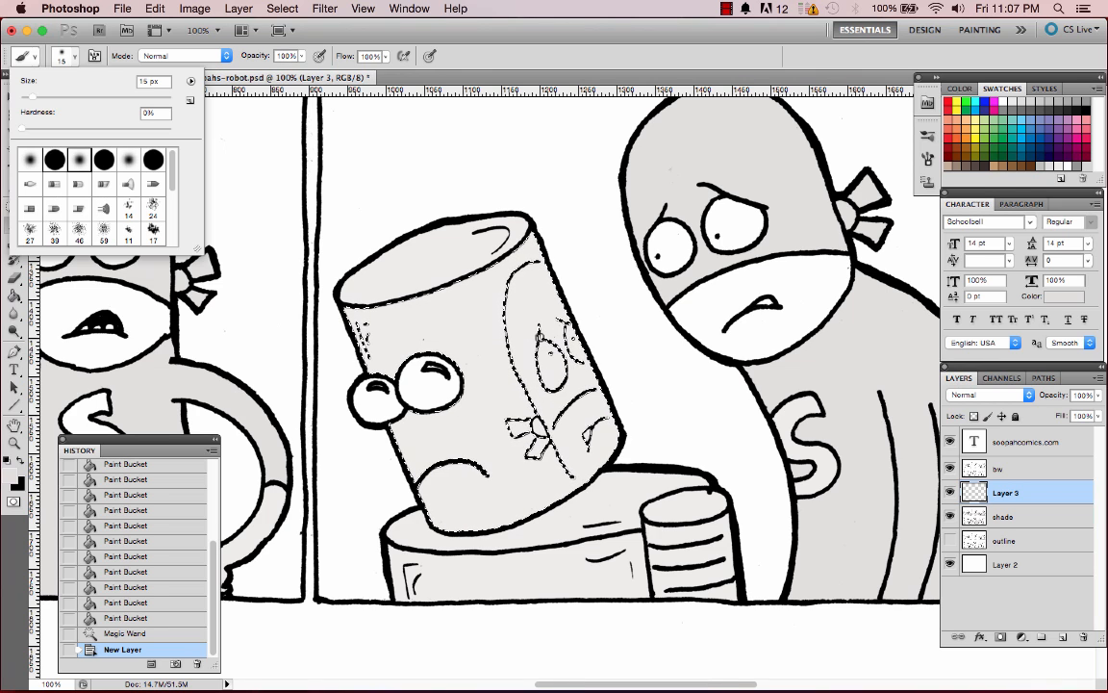
Try a soft grey brush stroke over the face reflected on the robot's head
{"action": "left_click_drag", "start_coordinate": [546, 325], "coordinate": [608, 382]}
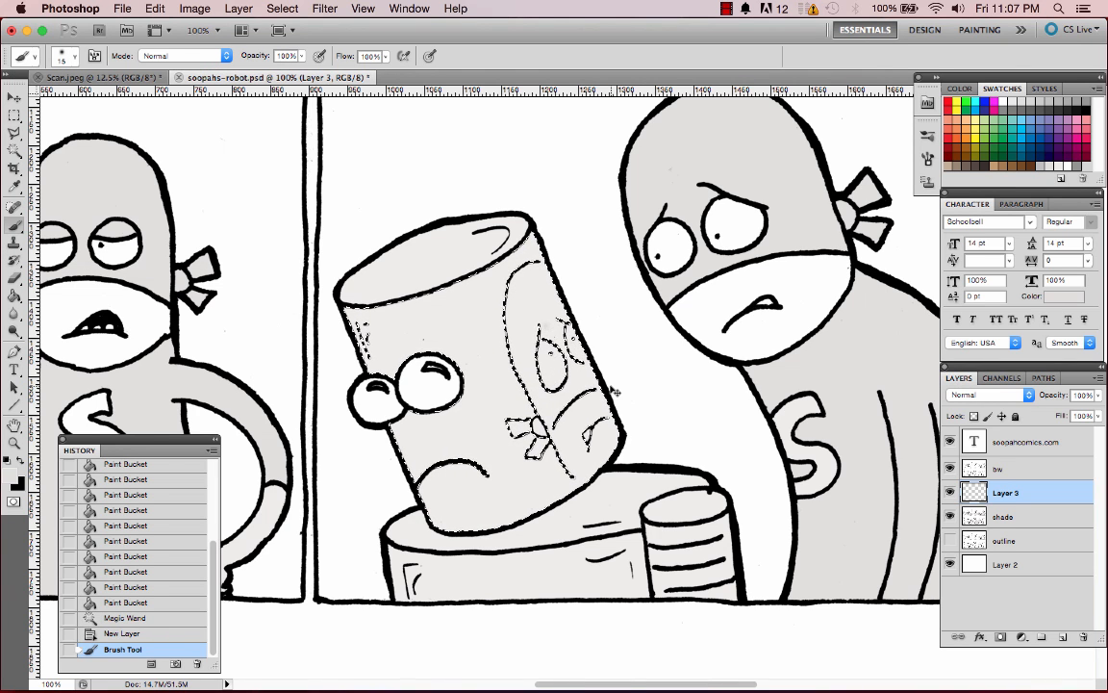
{"action": "key", "text": "super+z"}
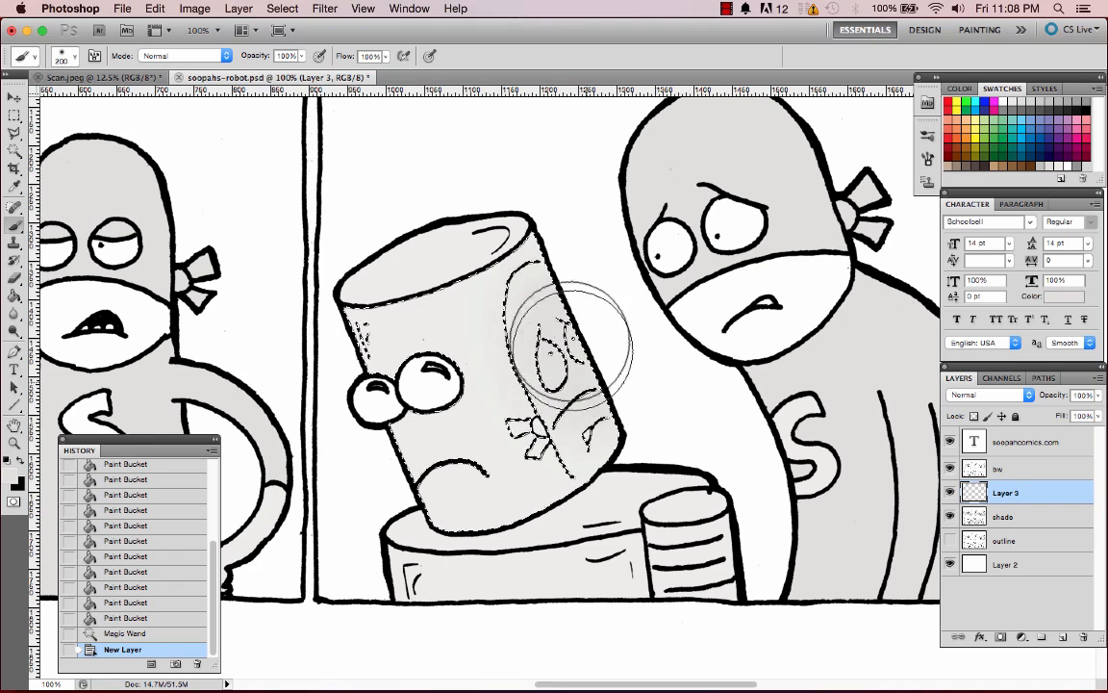
Brush soft grey shading over the reflected face on the robot's head, undoing and redoing one of the strokes
{"action": "mouse_move", "coordinate": [554, 305]}
{"action": "left_mouse_down"}
{"action": "mouse_move", "coordinate": [569, 364]}
{"action": "mouse_move", "coordinate": [568, 247]}
{"action": "left_mouse_up"}
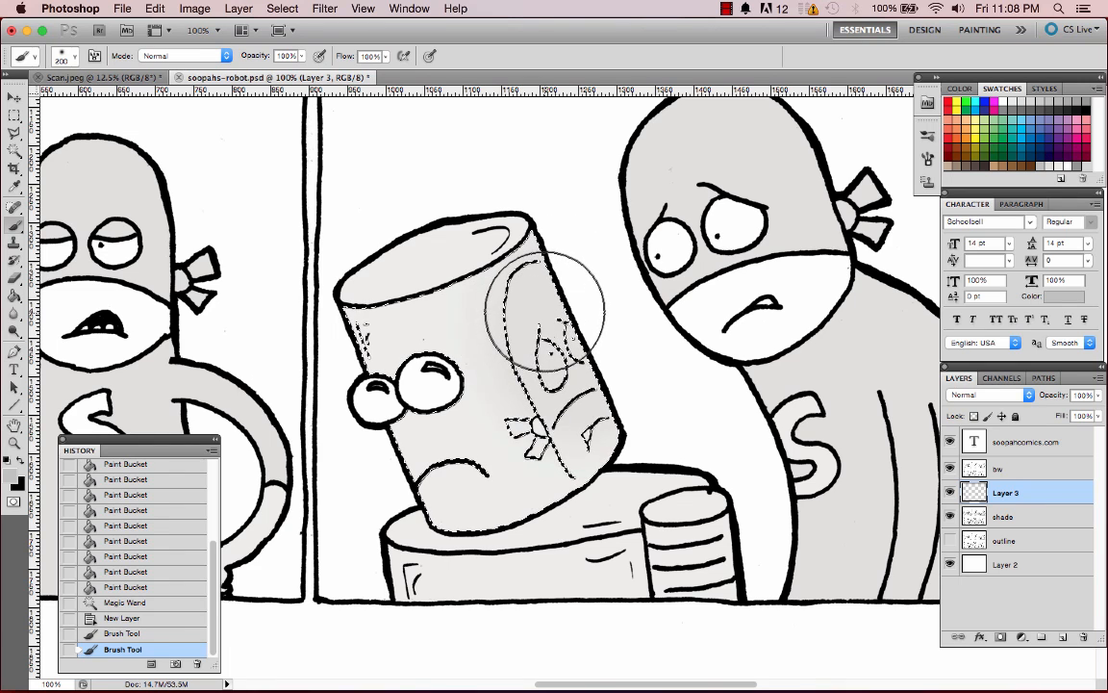
{"action": "left_click_drag", "start_coordinate": [568, 355], "coordinate": [586, 392]}
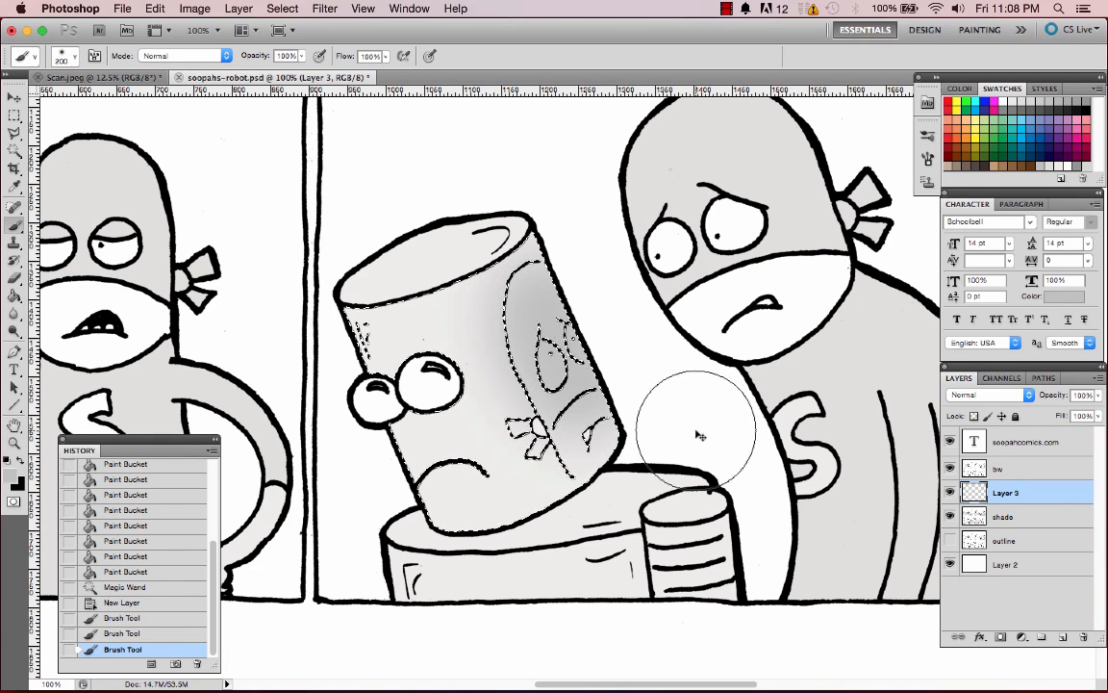
{"action": "key", "text": "super+z"}
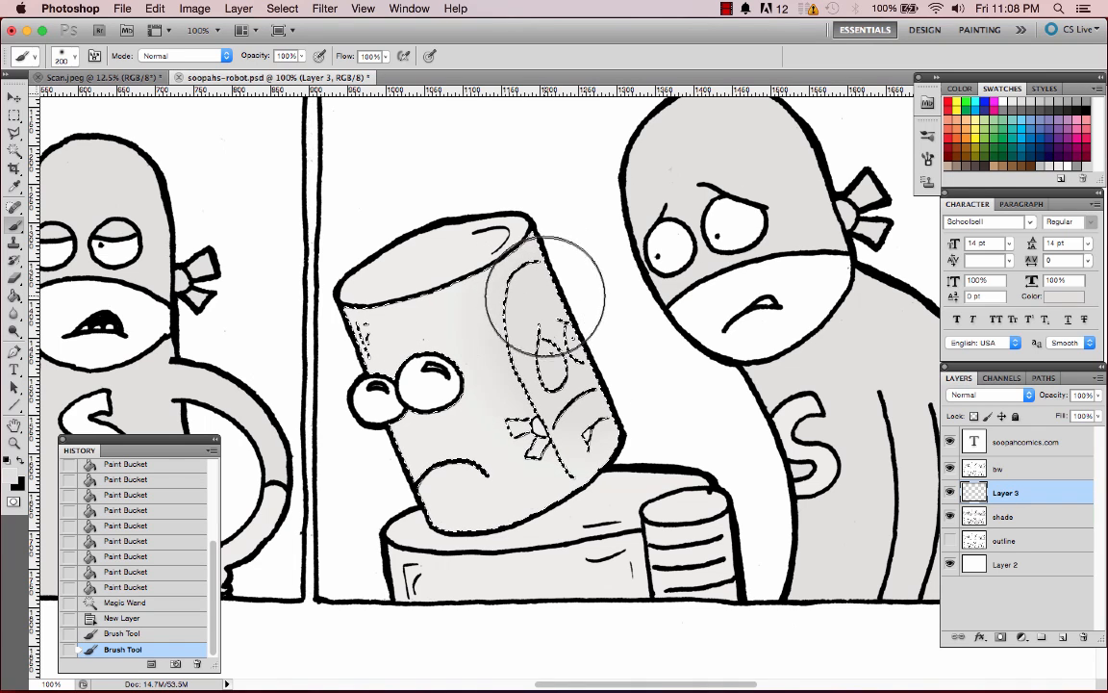
{"action": "left_click_drag", "start_coordinate": [535, 274], "coordinate": [563, 366]}
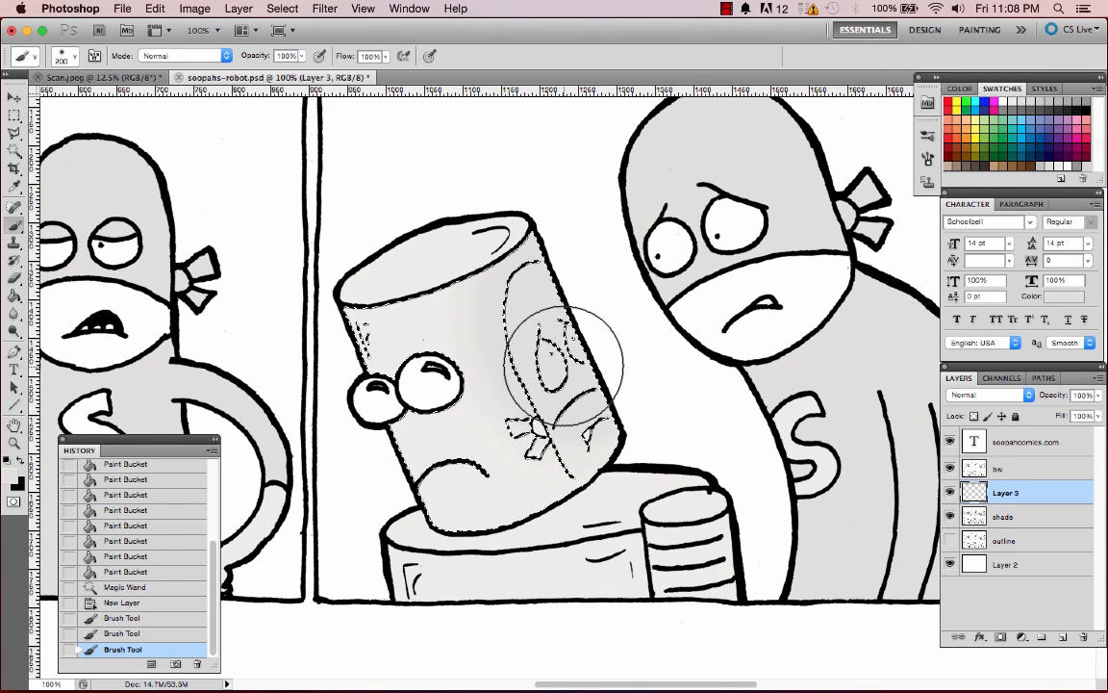
Darken the foreground grey to 74% brightness (#bdbcbb) and brush it over the reflected face on the robot's head
{"action": "left_click", "coordinate": [14, 480]}
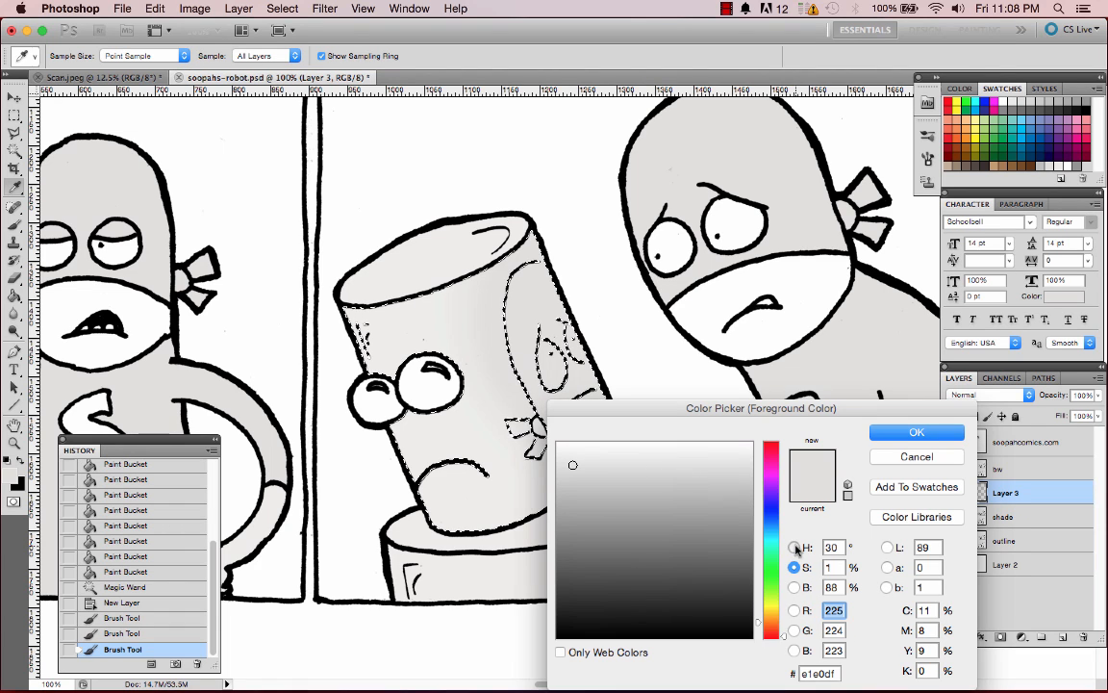
{"action": "left_click", "coordinate": [795, 547]}
{"action": "left_click", "coordinate": [794, 587]}
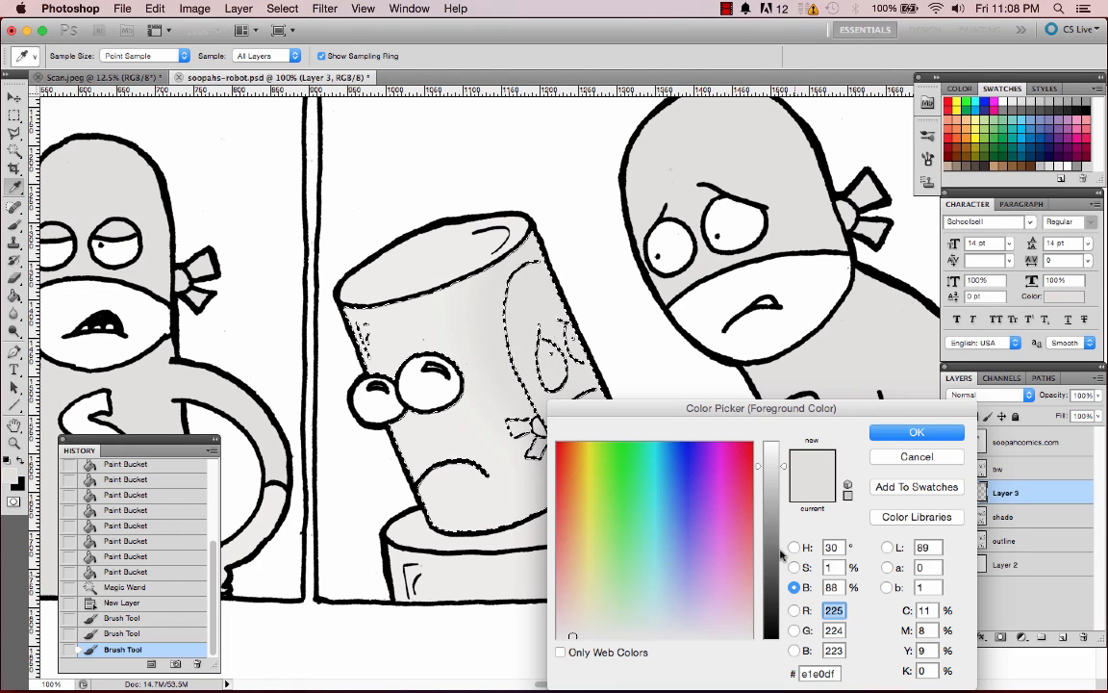
{"action": "left_click", "coordinate": [783, 470]}
{"action": "left_click_drag", "start_coordinate": [784, 475], "coordinate": [783, 493]}
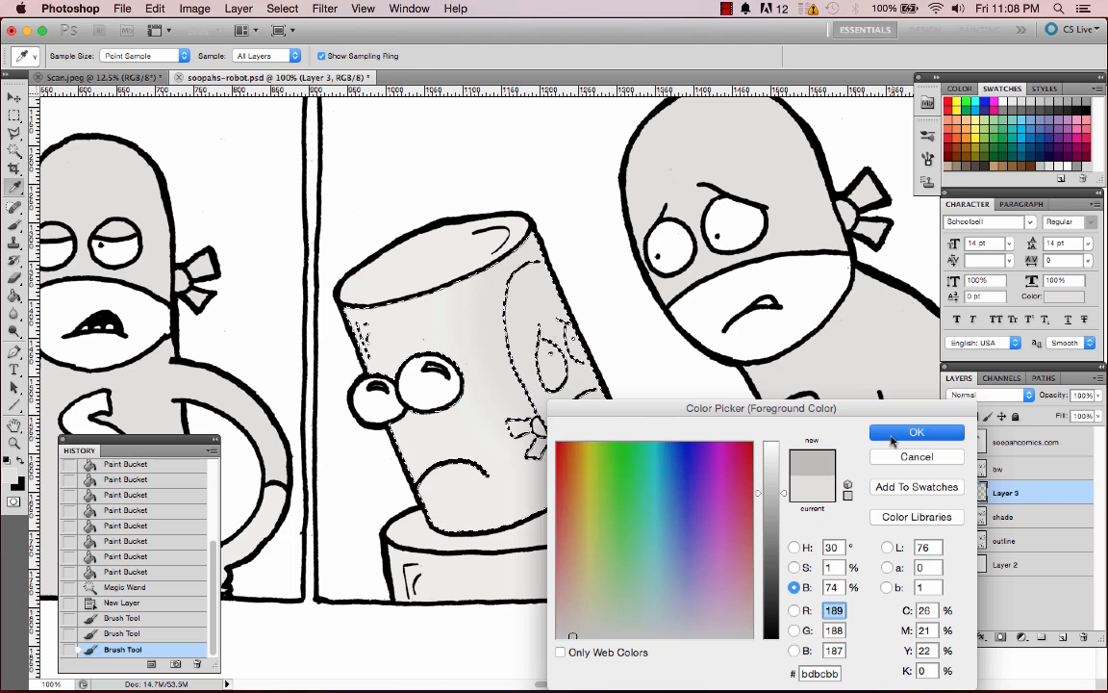
{"action": "left_click", "coordinate": [892, 438]}
{"action": "mouse_move", "coordinate": [569, 295]}
{"action": "left_mouse_down"}
{"action": "mouse_move", "coordinate": [573, 265]}
{"action": "mouse_move", "coordinate": [631, 273]}
{"action": "mouse_move", "coordinate": [539, 318]}
{"action": "mouse_move", "coordinate": [682, 434]}
{"action": "left_mouse_up"}
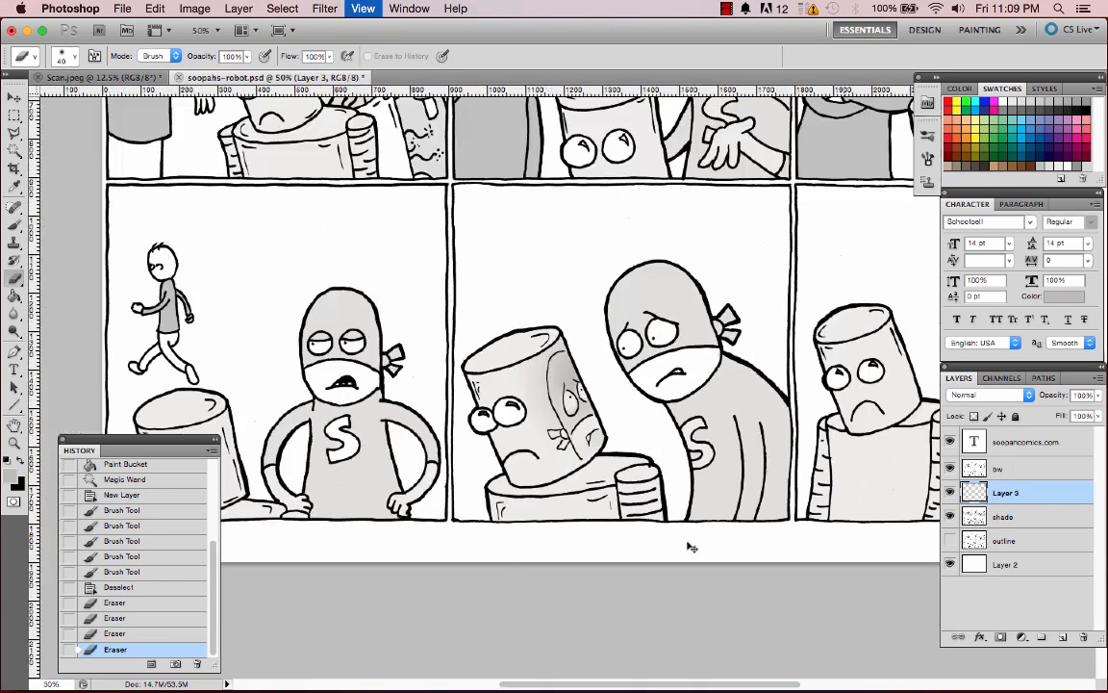
Rename the soft-shading layer, Layer 3, as reflection
{"action": "key", "text": "super+minus"}
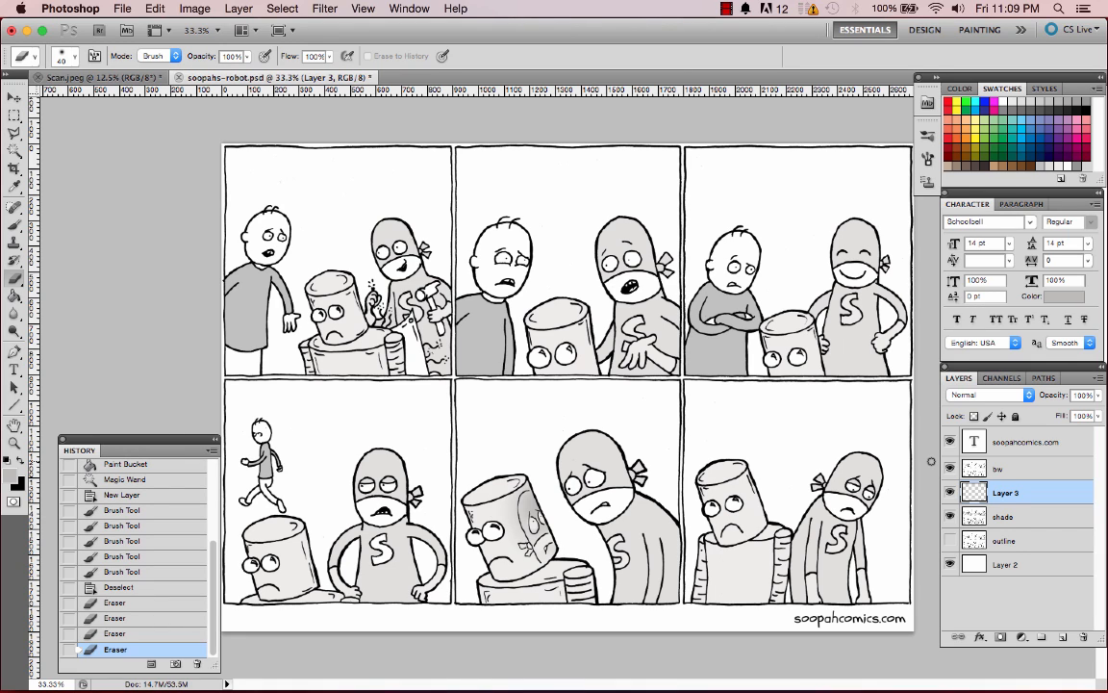
{"action": "double_click", "coordinate": [1010, 492]}
{"action": "type", "text": "reflection"}
{"action": "key", "text": "Return"}
Add a layer above soopahcomics.com and enter the text "Hey Soopah," in black above the characters in the first panel
{"action": "left_click", "coordinate": [1026, 444]}
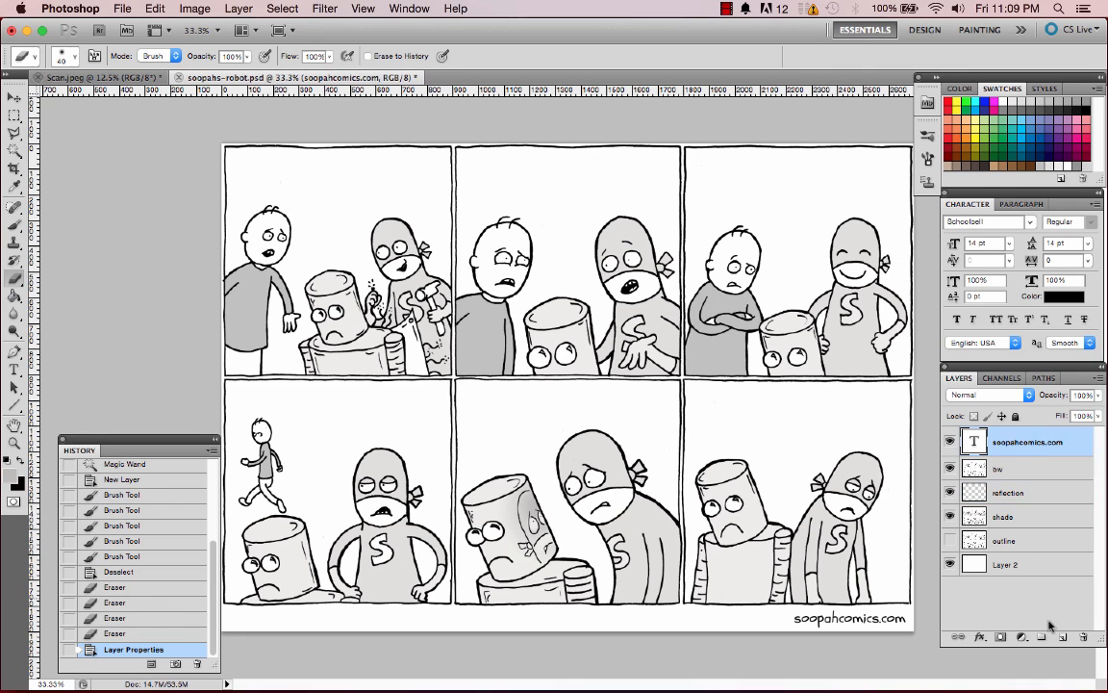
{"action": "left_click", "coordinate": [1063, 637]}
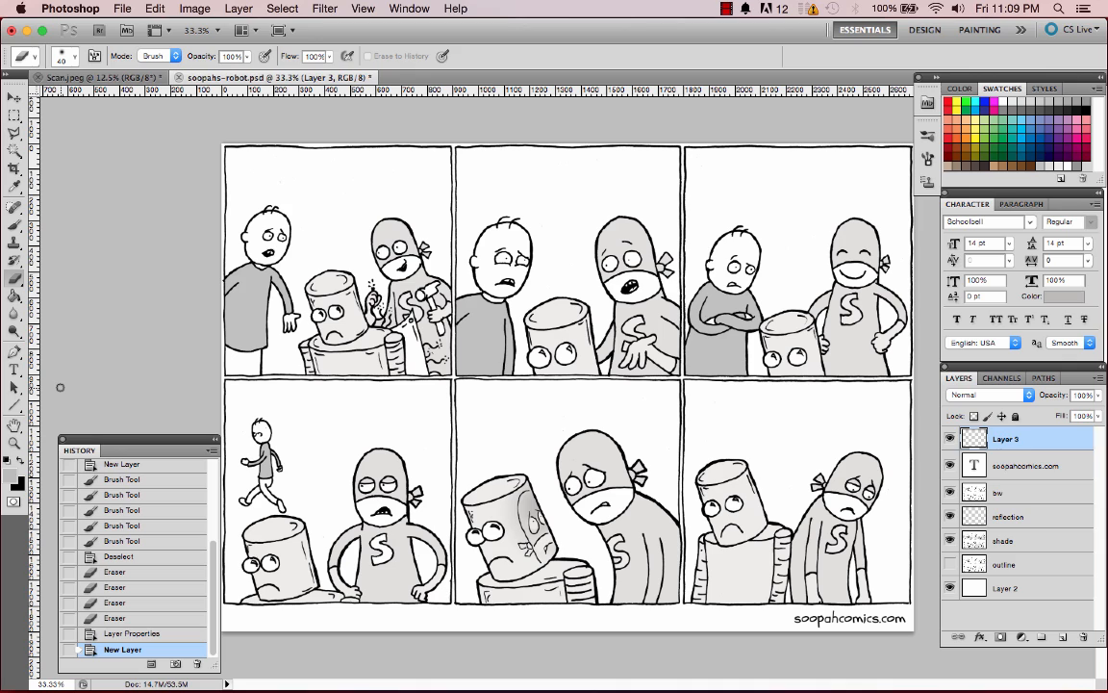
{"action": "key", "text": "x"}
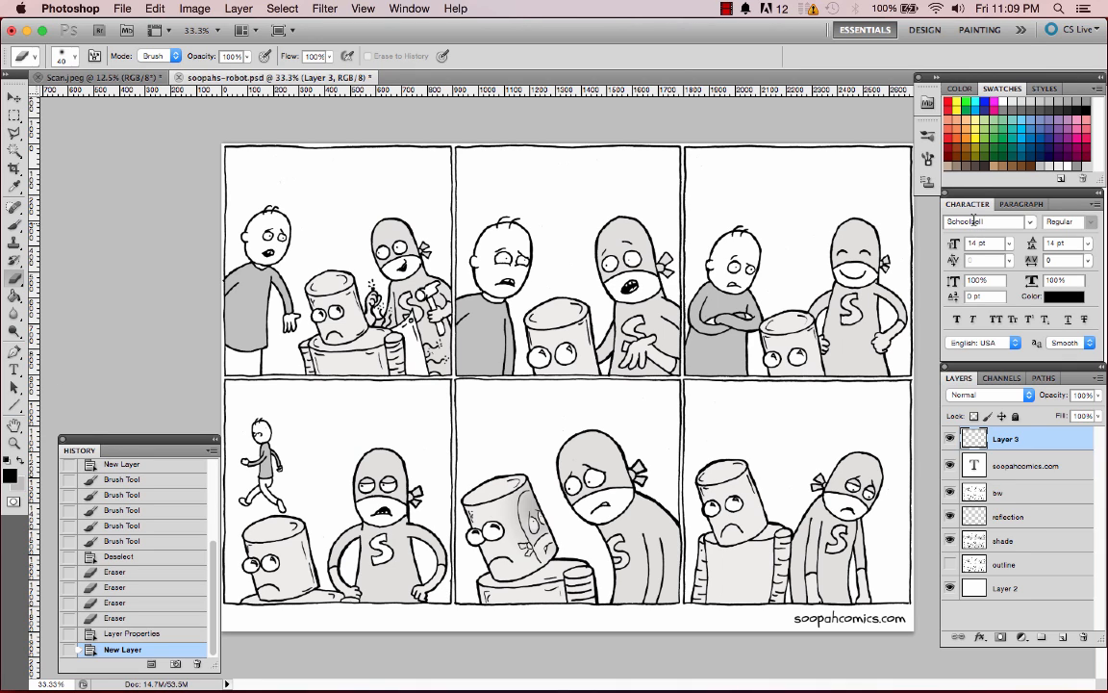
{"action": "key", "text": "t"}
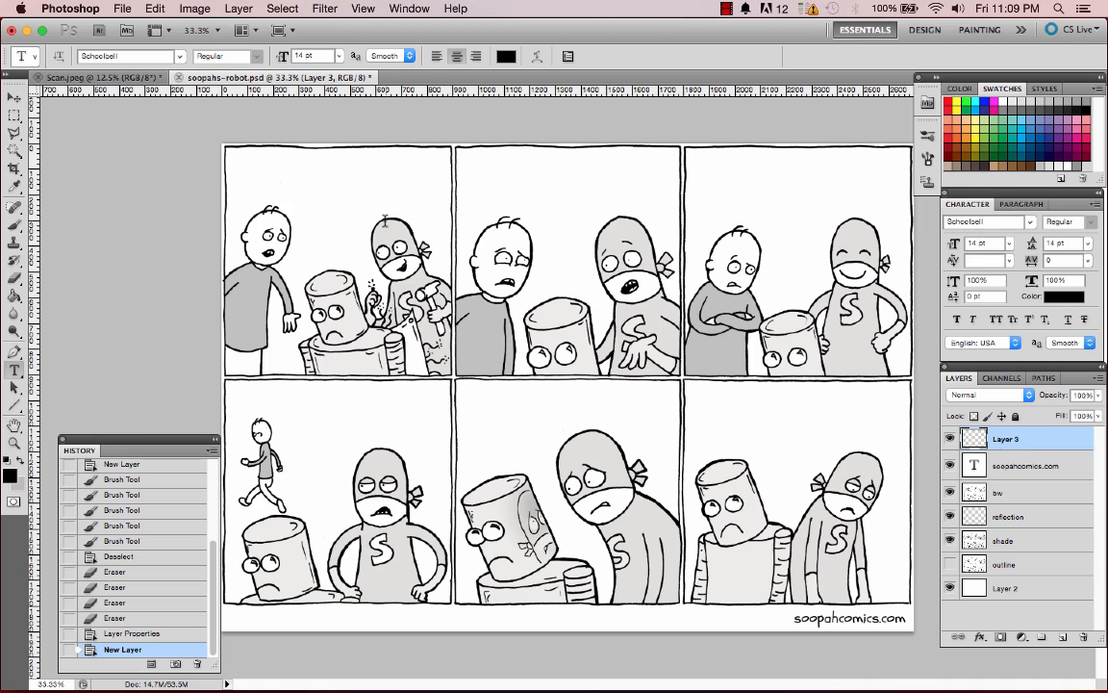
{"action": "left_click", "coordinate": [277, 165]}
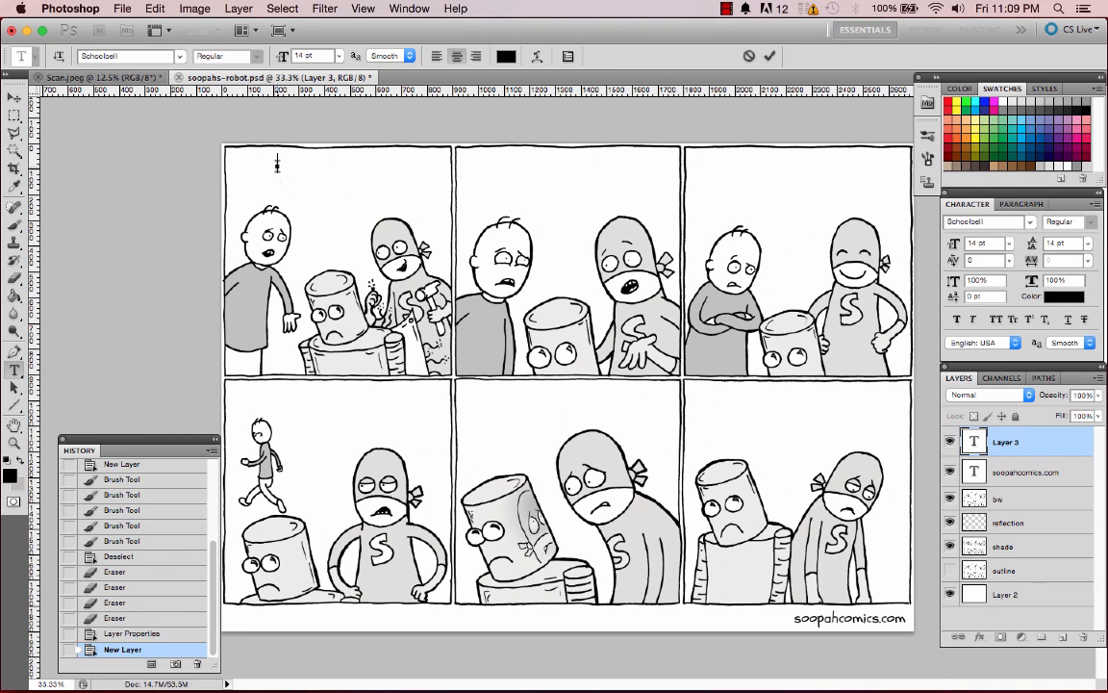
{"action": "type", "text": "Hey Soopah,"}
{"action": "key", "text": "super+Return"}
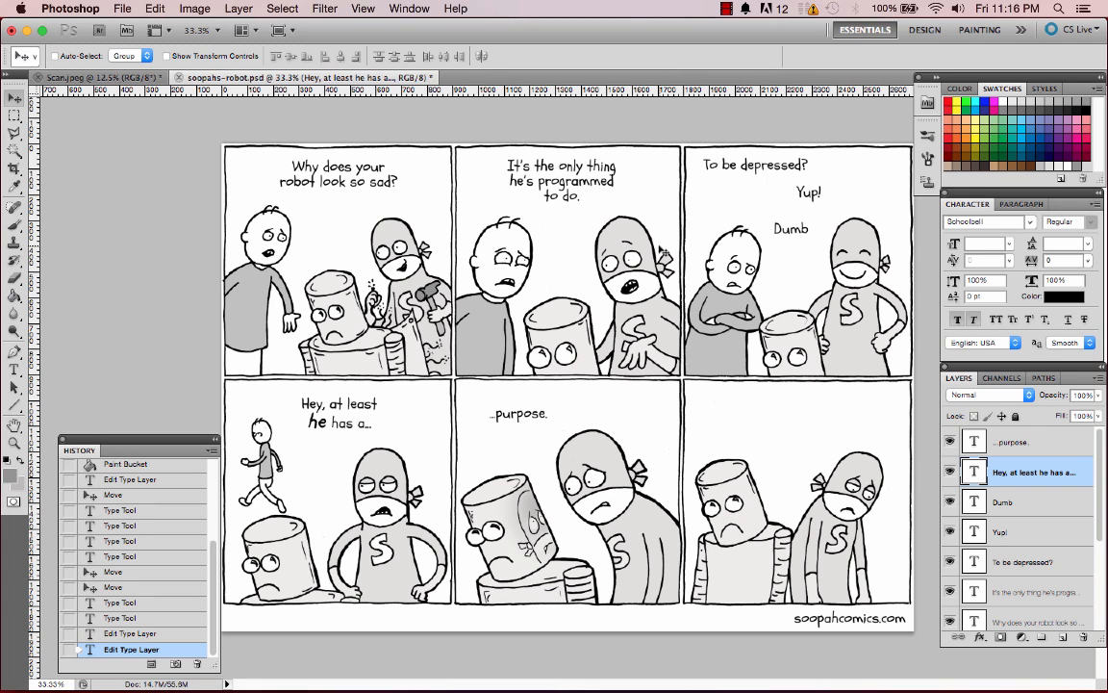
Create a new layer directly above bw and set up the Line tool with black as the drawing colour
{"action": "key", "text": "u"}
{"action": "scroll", "coordinate": [952, 503], "scroll_direction": "down", "scroll_amount": 5}
{"action": "left_click", "coordinate": [1019, 523]}
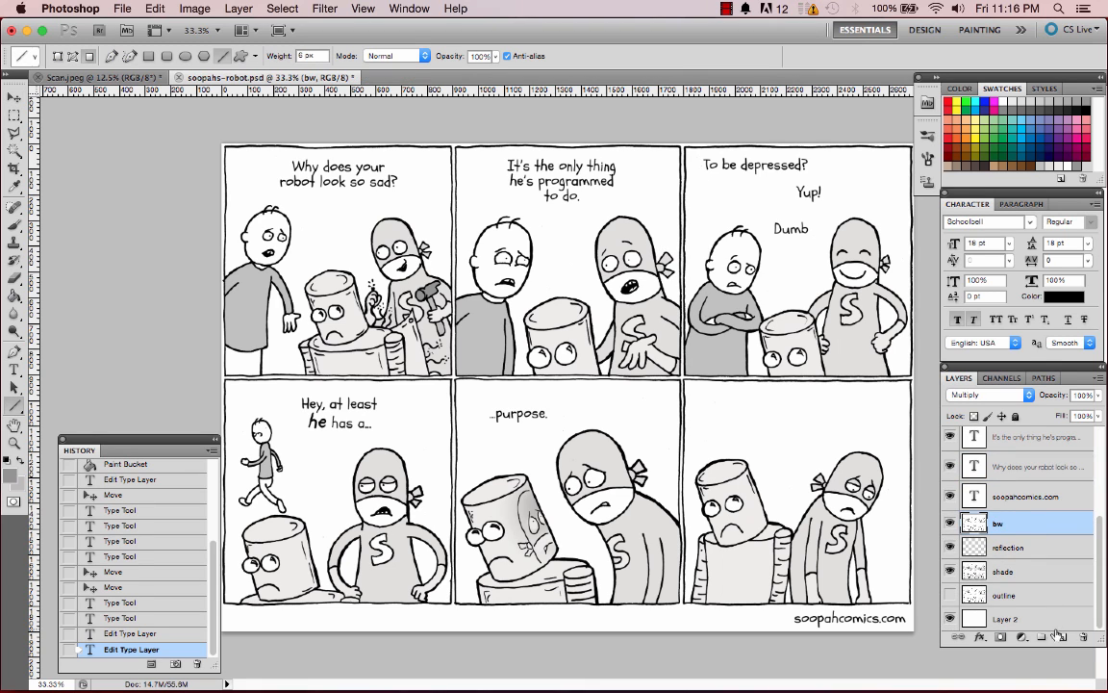
{"action": "left_click", "coordinate": [1059, 636]}
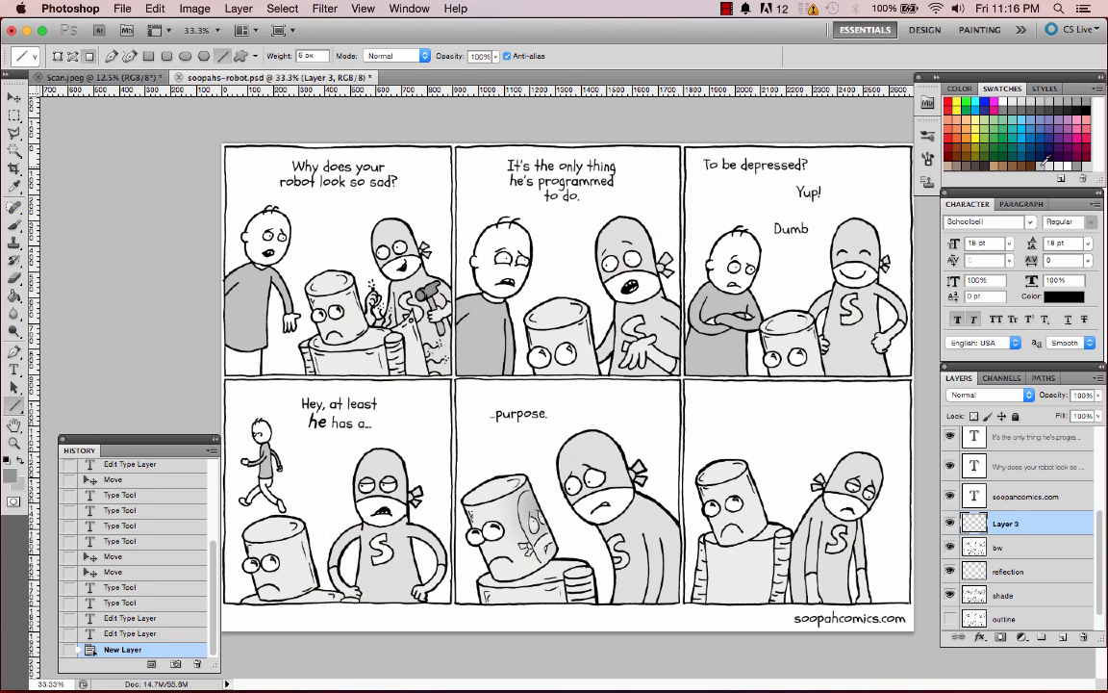
{"action": "left_click", "coordinate": [1085, 107]}
Draw straight black speech lines from each piece of dialogue towards its speaker in the first five panels
{"action": "left_click_drag", "start_coordinate": [325, 192], "coordinate": [299, 222]}
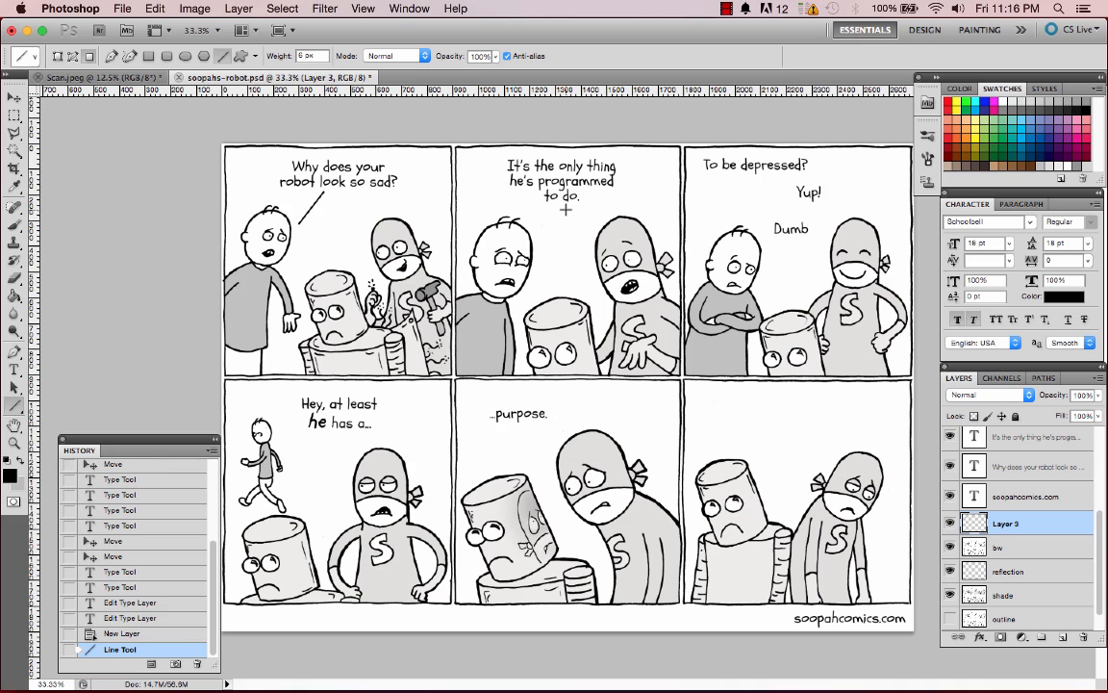
{"action": "left_click_drag", "start_coordinate": [573, 220], "coordinate": [588, 238]}
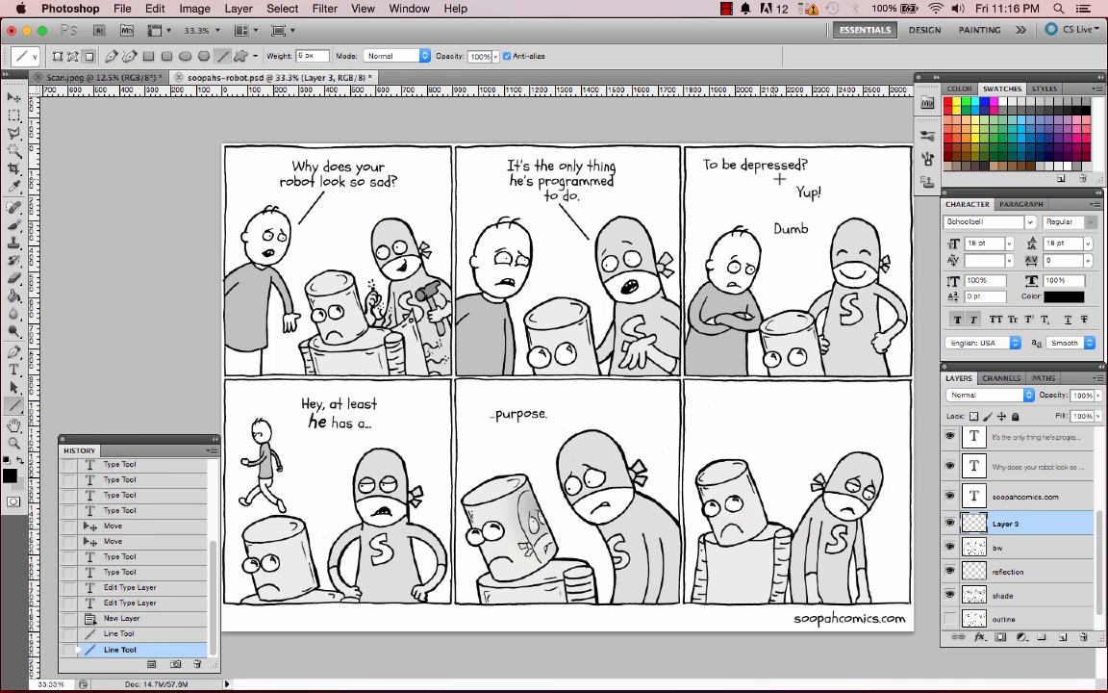
{"action": "left_click_drag", "start_coordinate": [719, 173], "coordinate": [727, 222]}
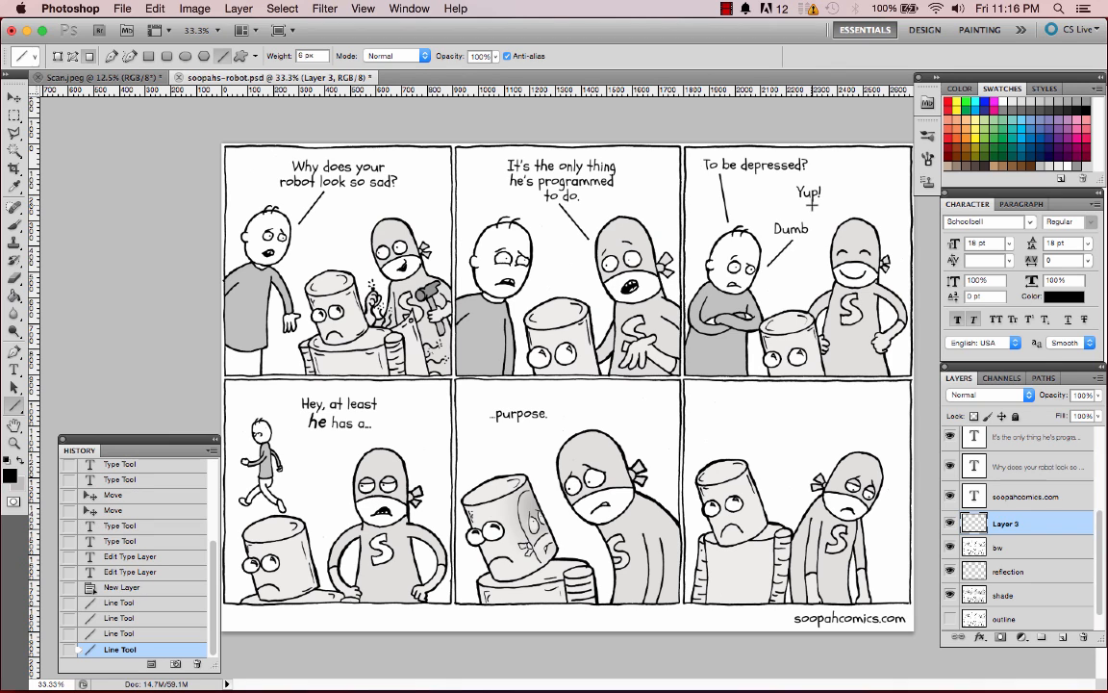
{"action": "left_click_drag", "start_coordinate": [812, 201], "coordinate": [829, 220]}
{"action": "left_click_drag", "start_coordinate": [331, 434], "coordinate": [350, 463]}
{"action": "left_click_drag", "start_coordinate": [543, 435], "coordinate": [550, 445]}
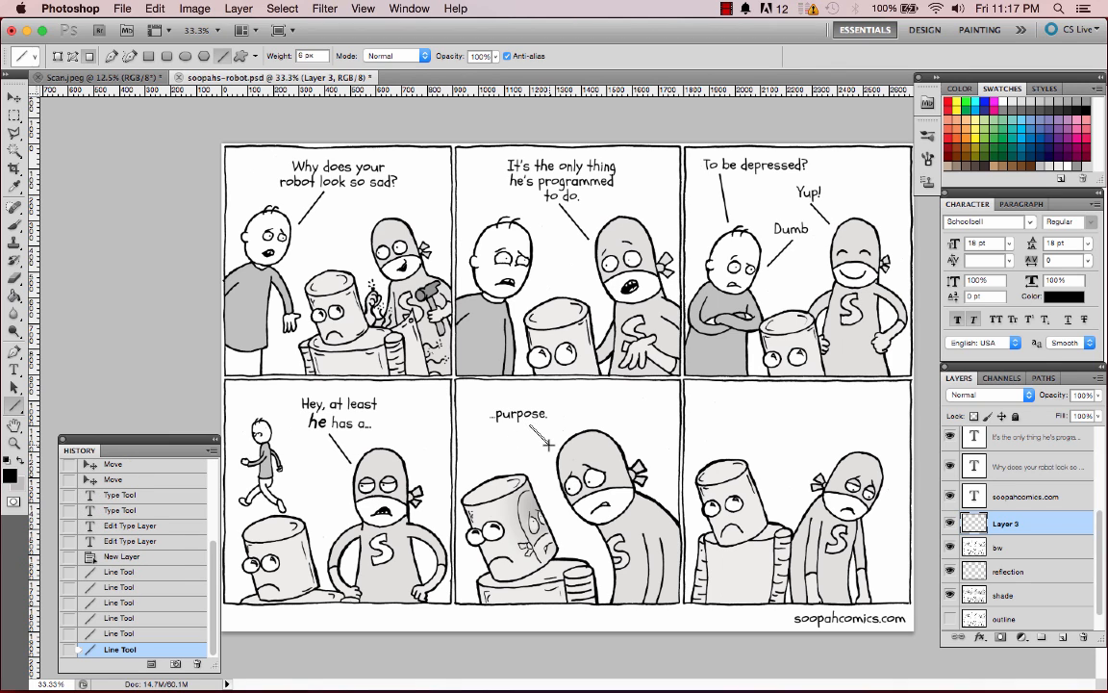
Open the speech-line layer in Liquify and bend the lines of the first two panels into curves, enlarging the brush to 245
{"action": "left_click", "coordinate": [194, 8]}
{"action": "mouse_move", "coordinate": [232, 10]}
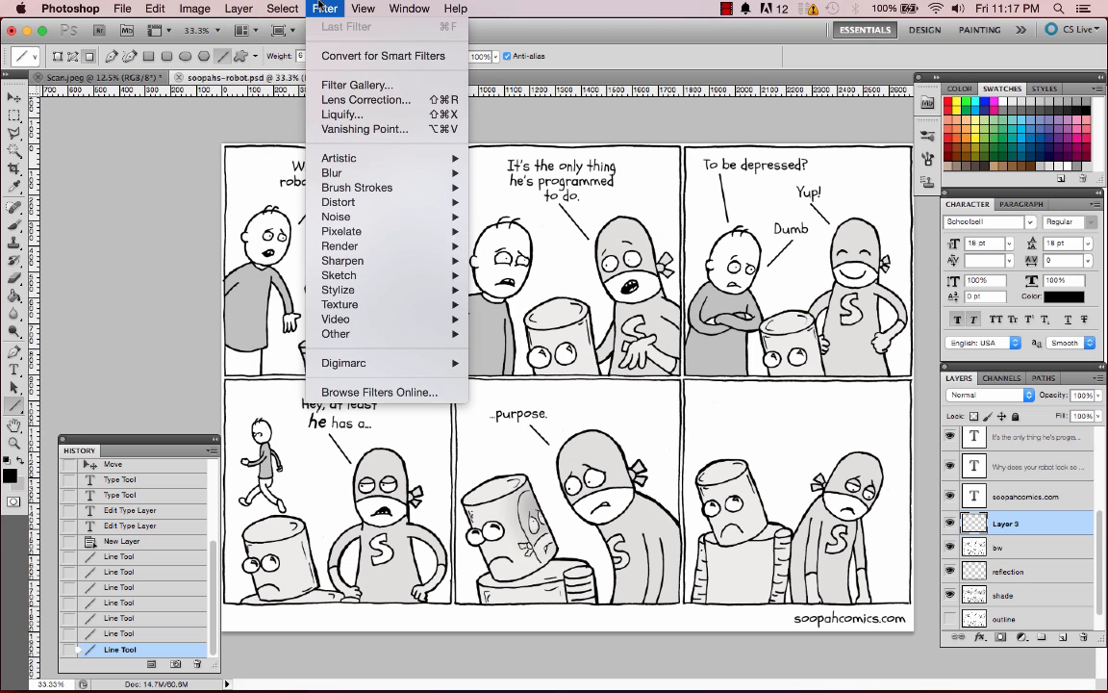
{"action": "left_click", "coordinate": [342, 115]}
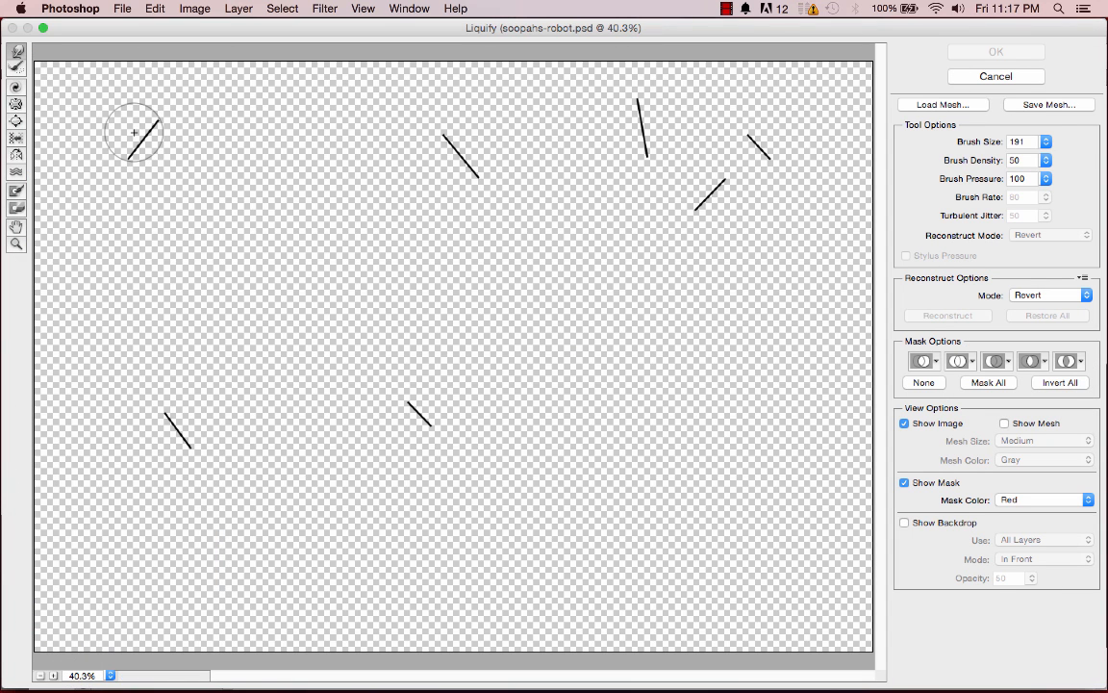
{"action": "left_click_drag", "start_coordinate": [134, 132], "coordinate": [144, 134]}
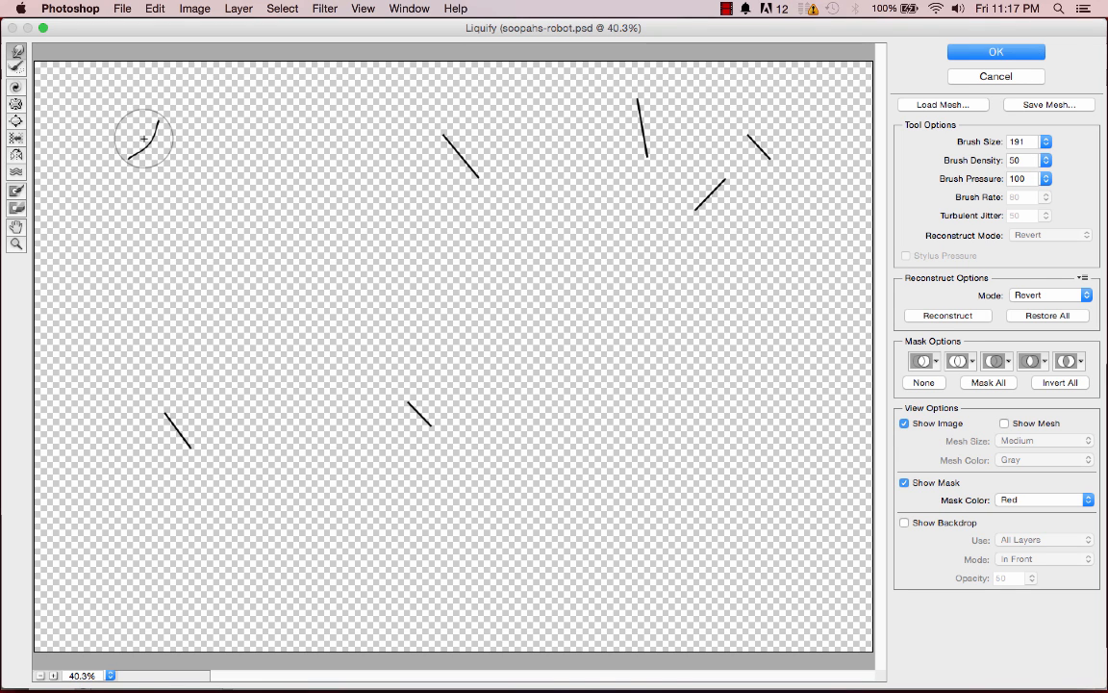
{"action": "key", "text": "bracketright"}
{"action": "key", "text": "bracketright"}
{"action": "left_click_drag", "start_coordinate": [468, 153], "coordinate": [453, 153]}
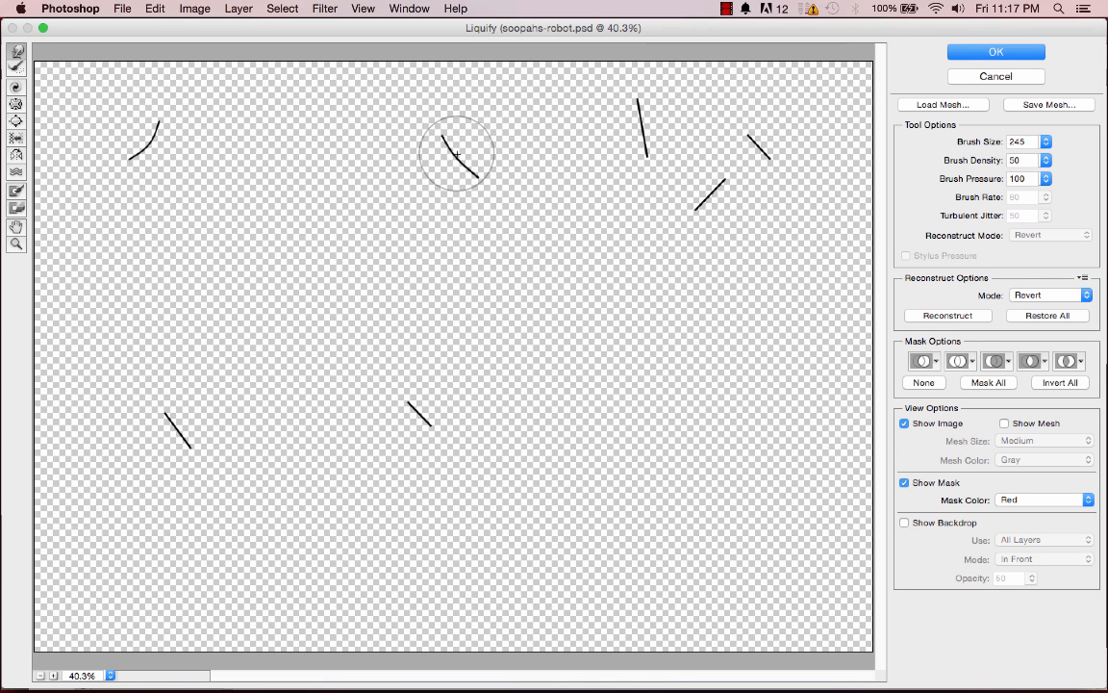
Enlarge the Liquify brush to 263, bend the remaining speech lines in panels three to five into curves and apply the filter
{"action": "key", "text": "bracketright"}
{"action": "key", "text": "bracketright"}
{"action": "key", "text": "bracketright"}
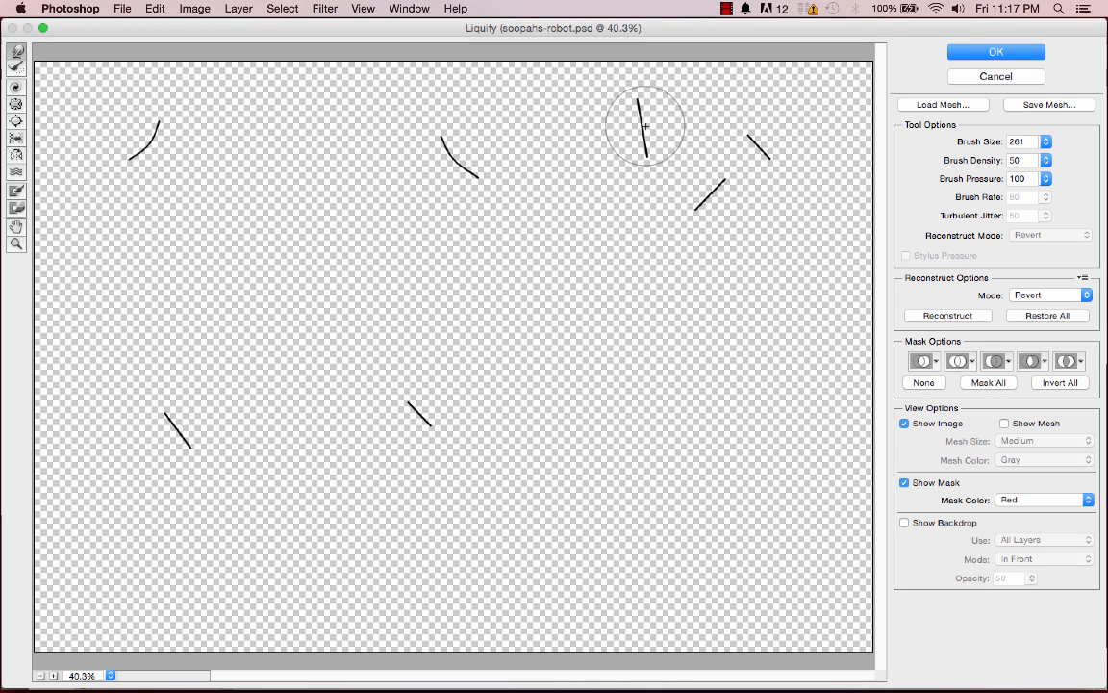
{"action": "left_click_drag", "start_coordinate": [646, 126], "coordinate": [634, 120]}
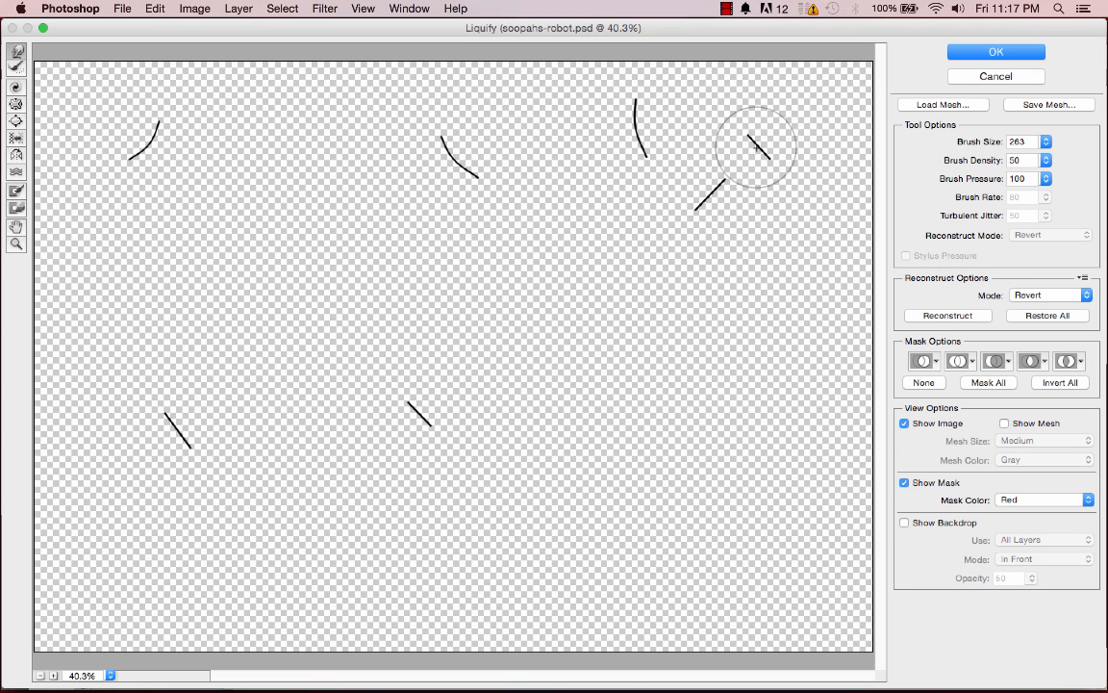
{"action": "left_click_drag", "start_coordinate": [762, 144], "coordinate": [754, 149]}
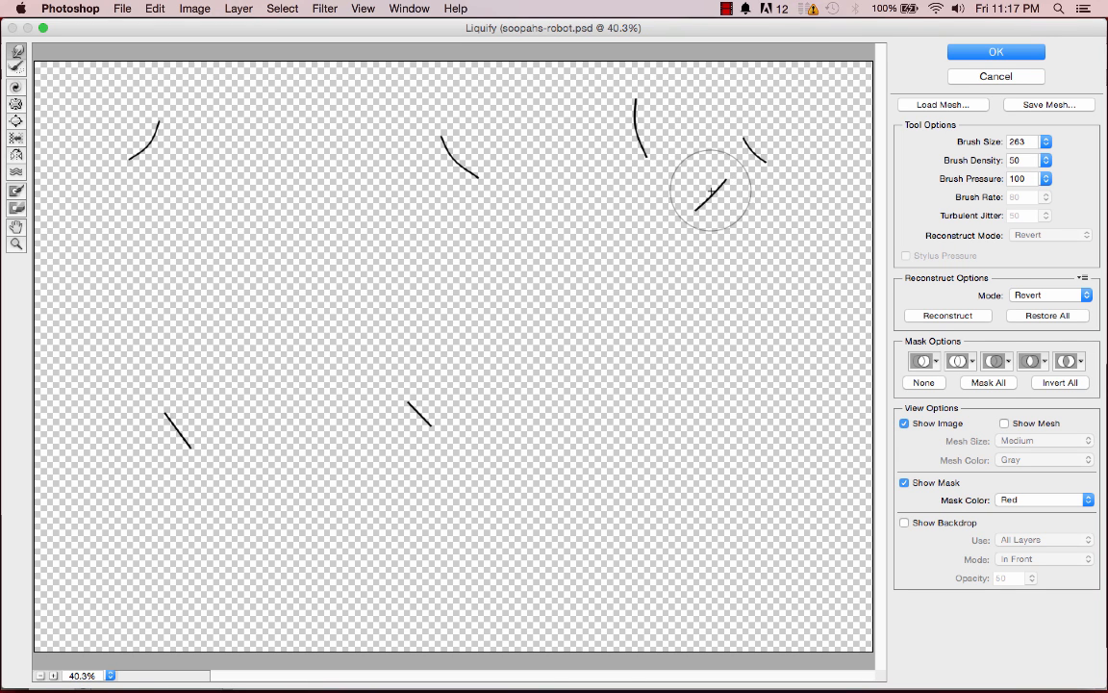
{"action": "left_click_drag", "start_coordinate": [709, 191], "coordinate": [714, 197]}
{"action": "left_click_drag", "start_coordinate": [192, 420], "coordinate": [176, 429]}
{"action": "left_click_drag", "start_coordinate": [420, 401], "coordinate": [416, 408]}
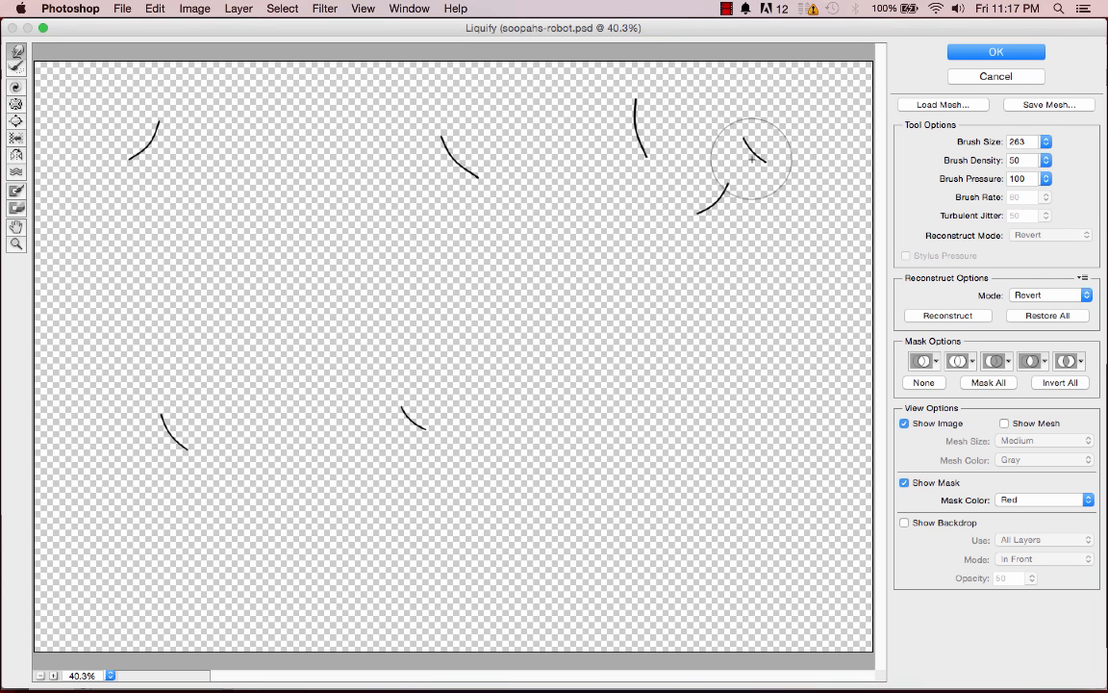
{"action": "left_click", "coordinate": [977, 51]}
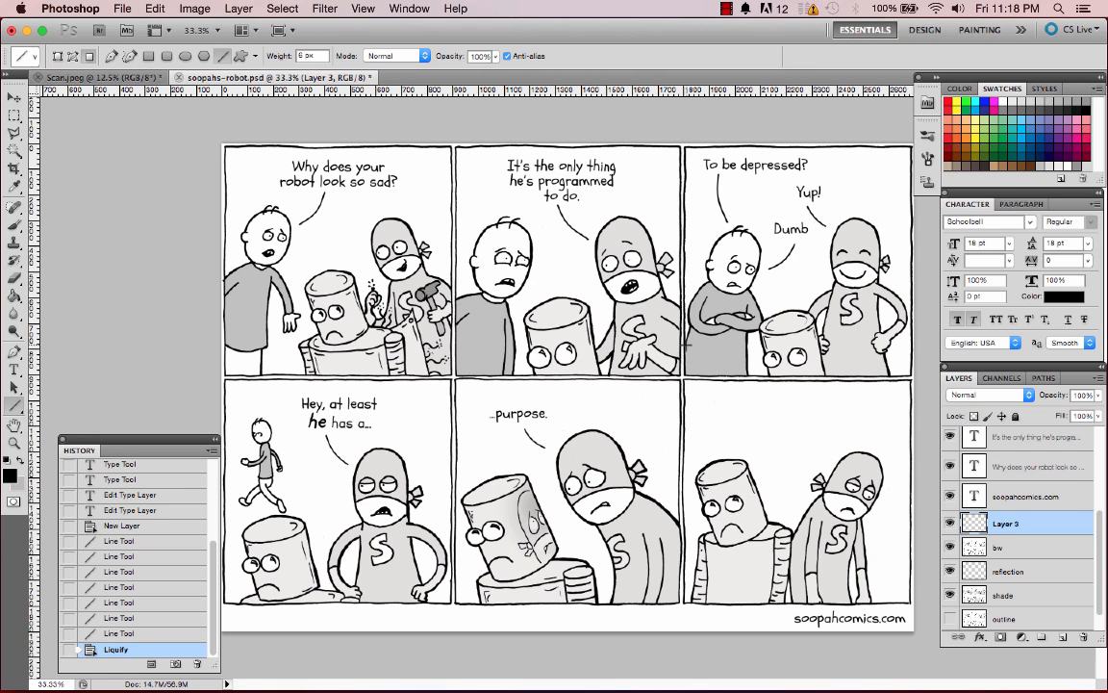
Save the comic document, then open the Save for Web & Devices settings and leave them without exporting
{"action": "key", "text": "super+s"}
{"action": "key", "text": "super+alt+shift+s"}
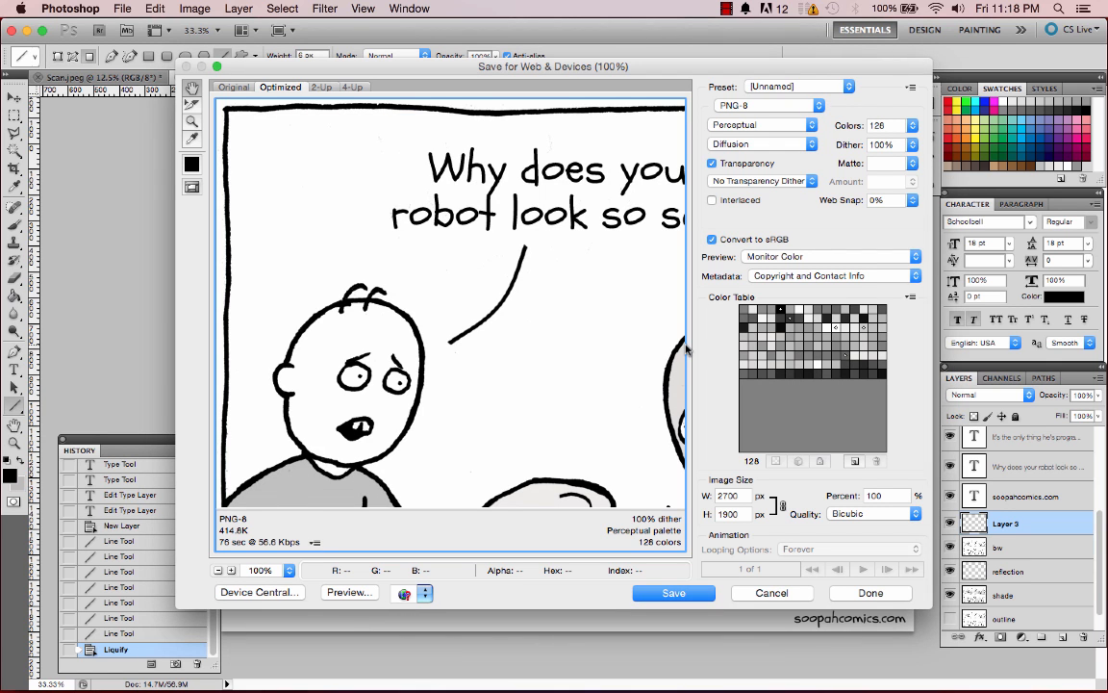
{"action": "left_click", "coordinate": [771, 593]}
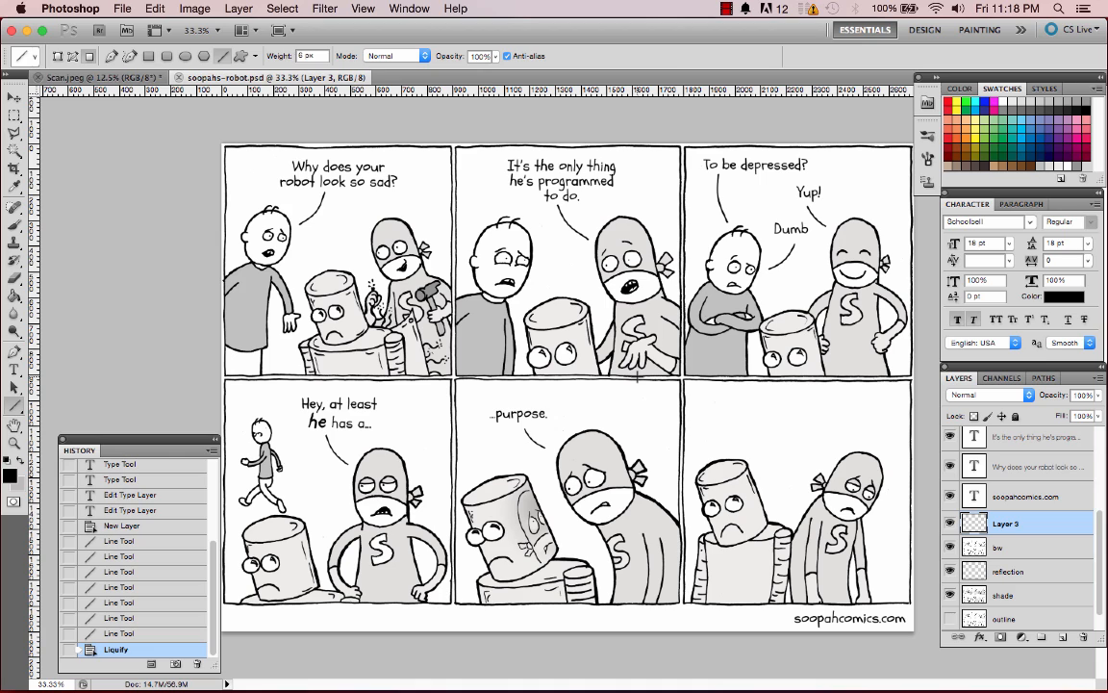
Resize the whole comic image to 900 pixels wide with its proportions constrained
{"action": "key", "text": "super+alt+i"}
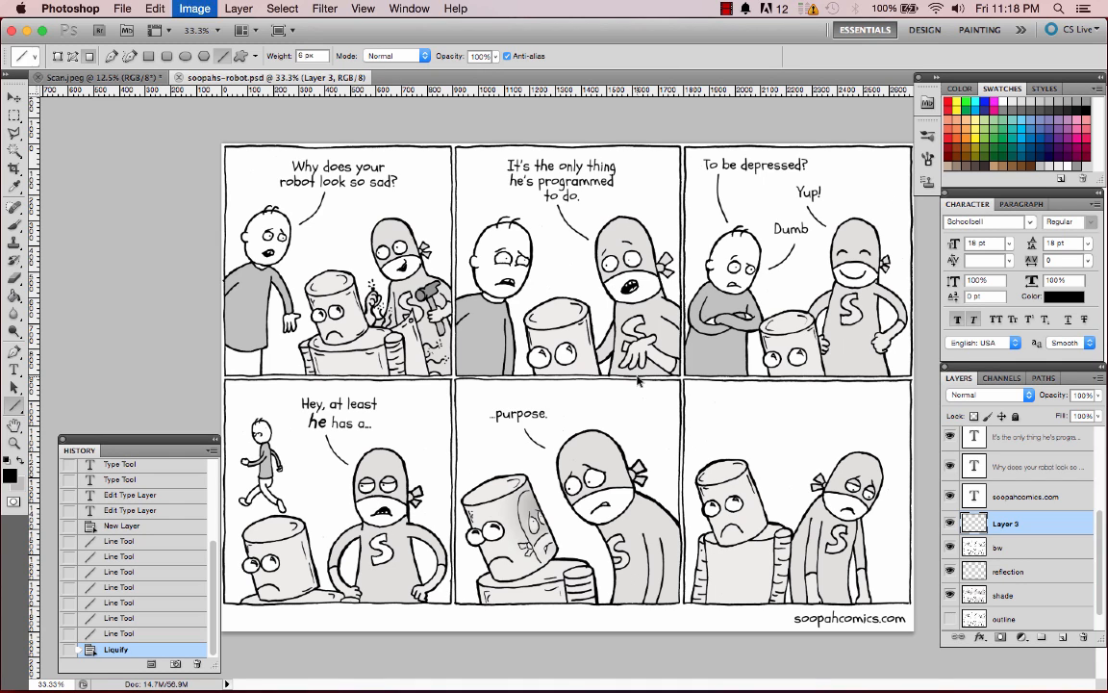
{"action": "type", "text": "900"}
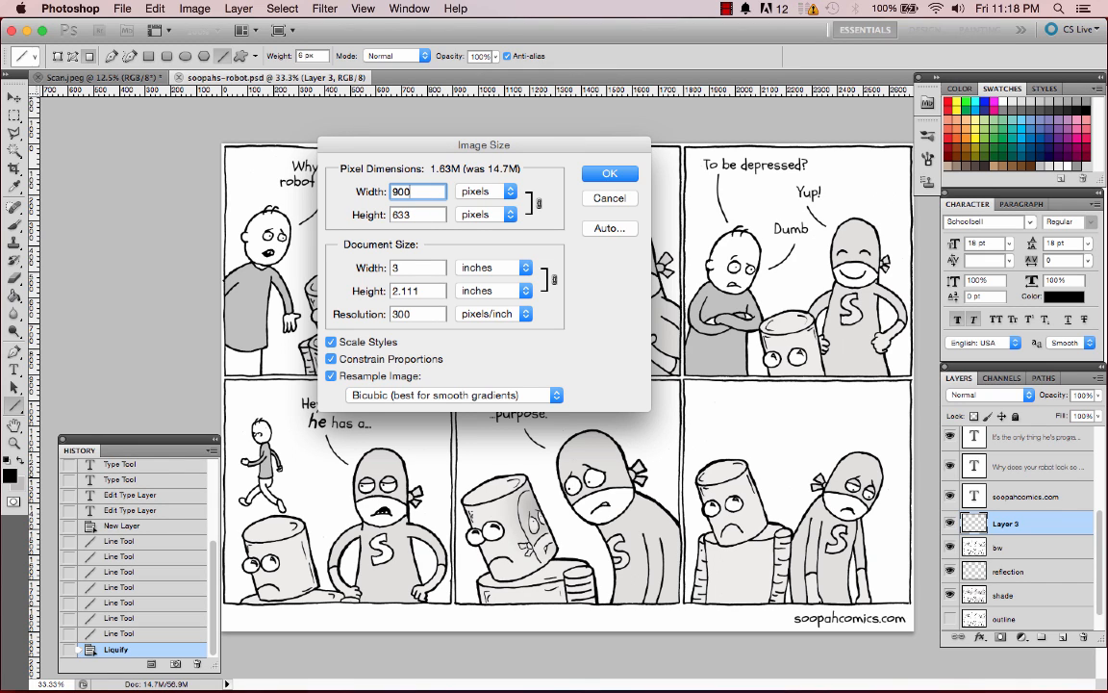
{"action": "key", "text": "Return"}
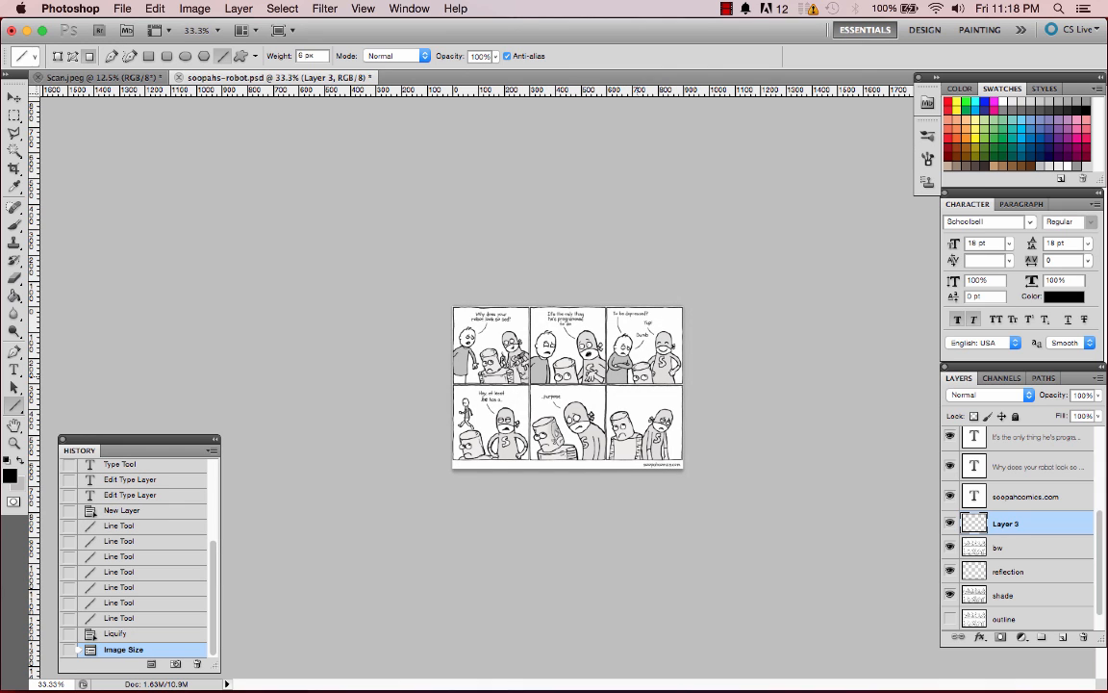
Export the resized comic for the web as PNG-8 file soopahs-robot.png in soopah folder 045, and save the Photoshop document
{"action": "key", "text": "super+alt+shift+s"}
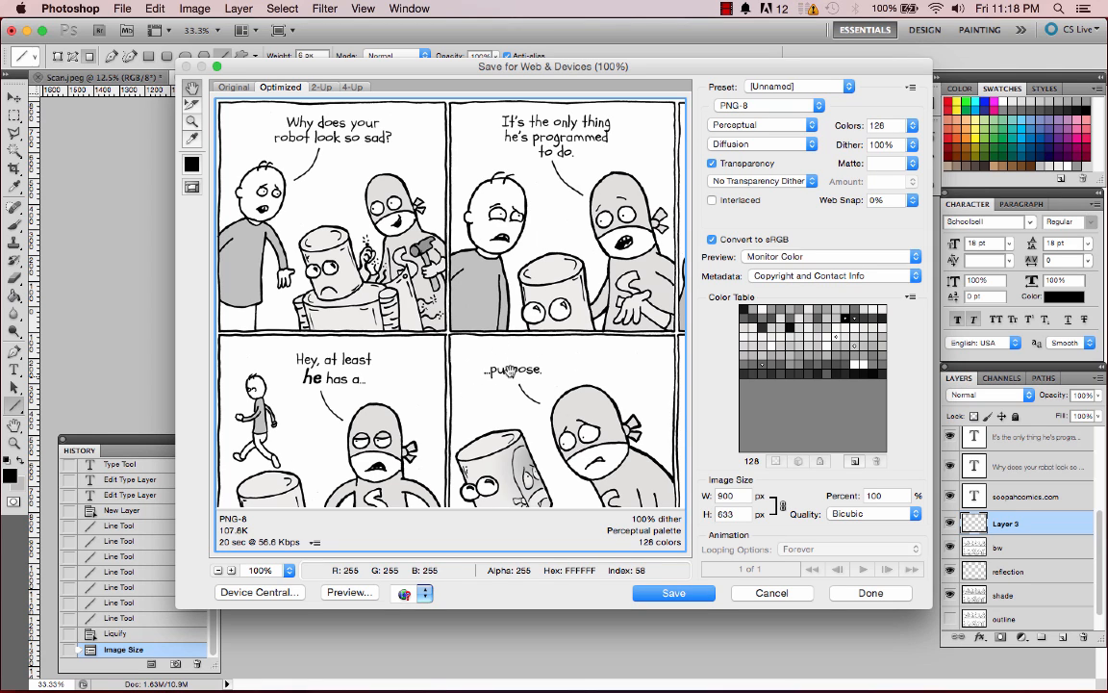
{"action": "left_click_drag", "start_coordinate": [510, 364], "coordinate": [338, 281]}
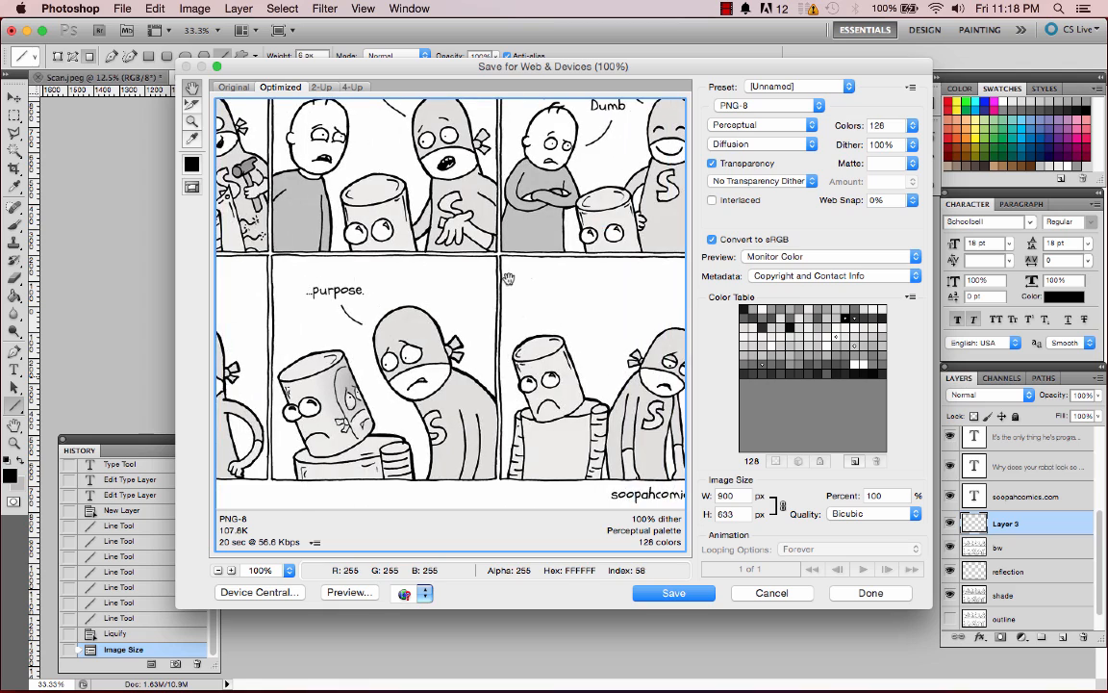
{"action": "left_click_drag", "start_coordinate": [534, 280], "coordinate": [496, 369]}
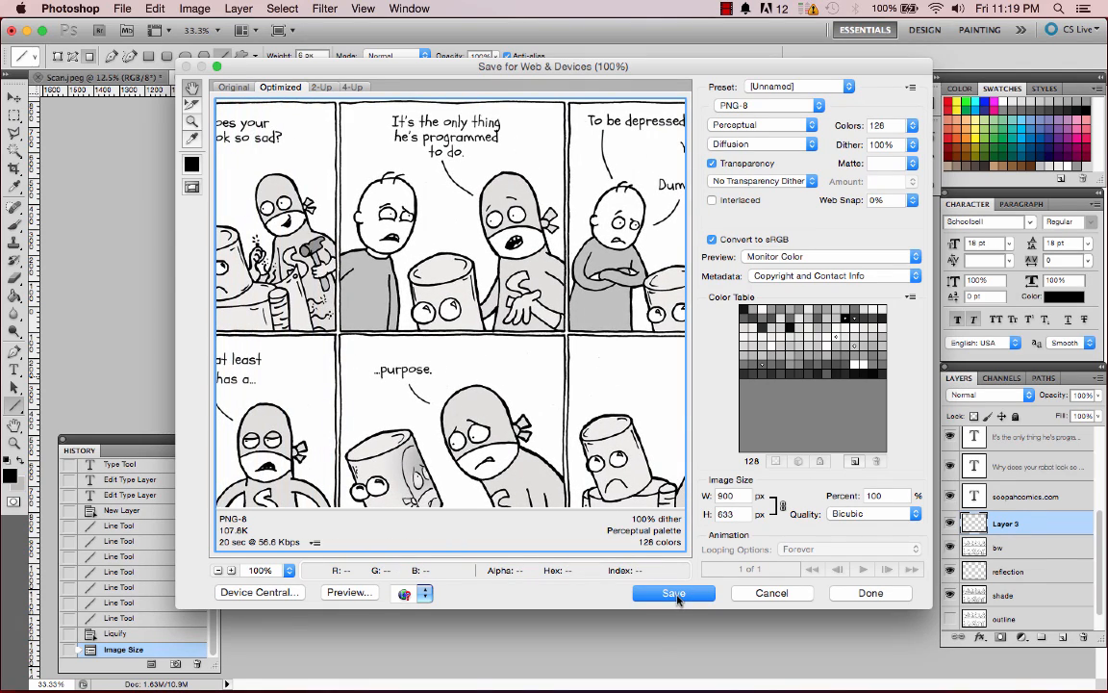
{"action": "left_click", "coordinate": [674, 593]}
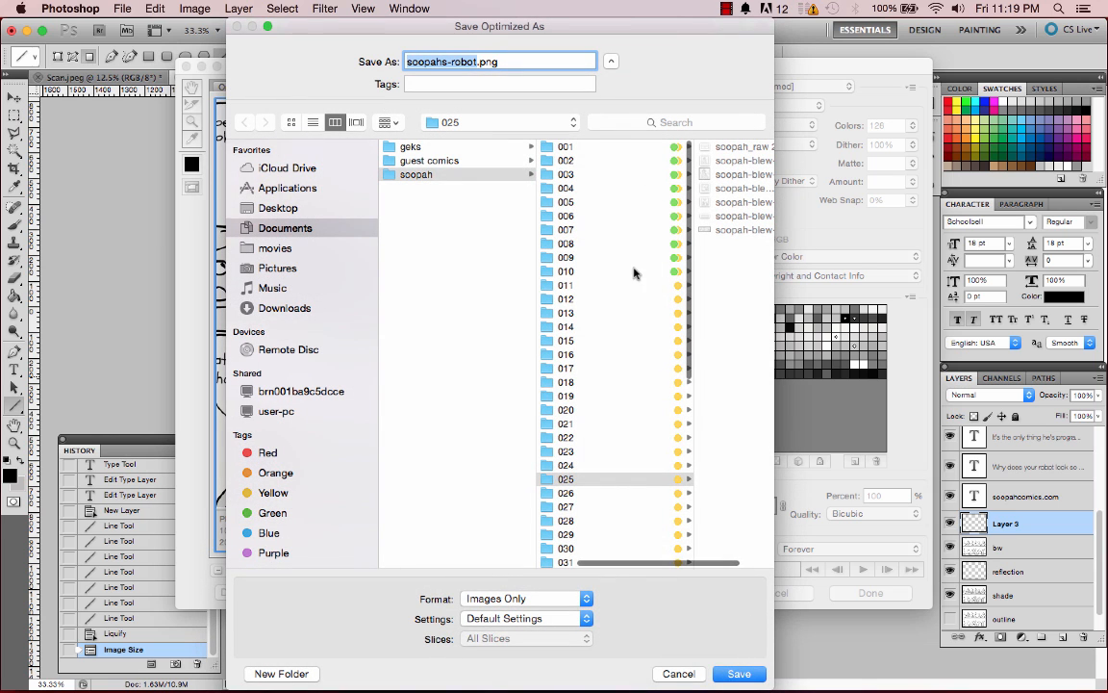
{"action": "scroll", "coordinate": [577, 442], "scroll_direction": "down", "scroll_amount": 5}
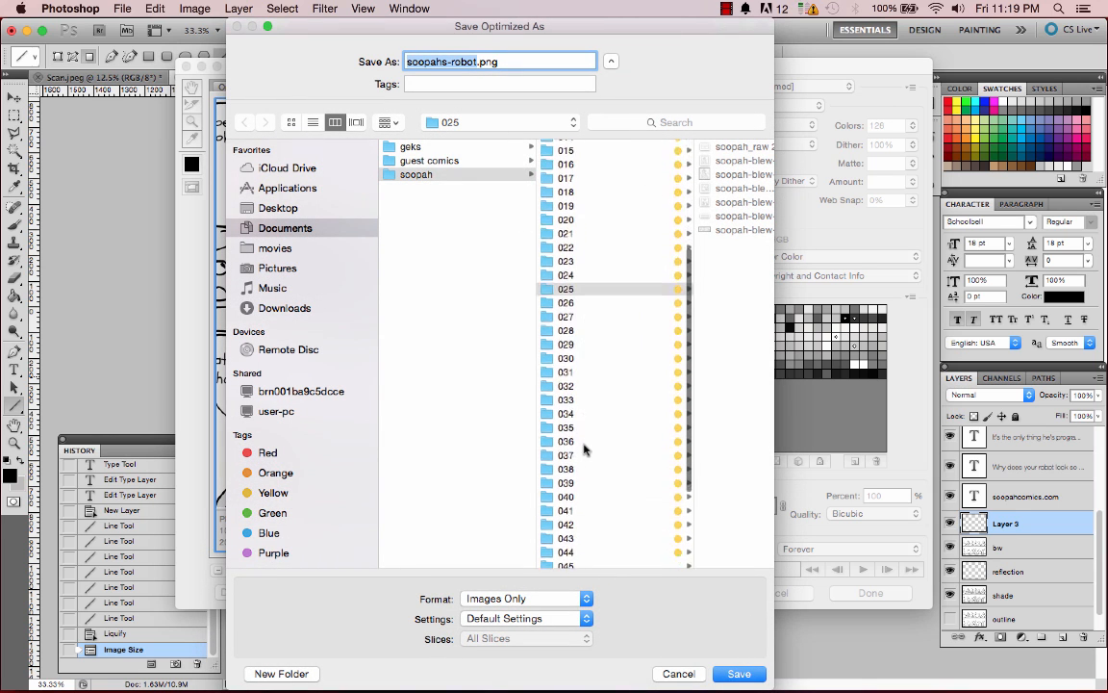
{"action": "scroll", "coordinate": [583, 449], "scroll_direction": "down", "scroll_amount": 3}
{"action": "left_click", "coordinate": [566, 496]}
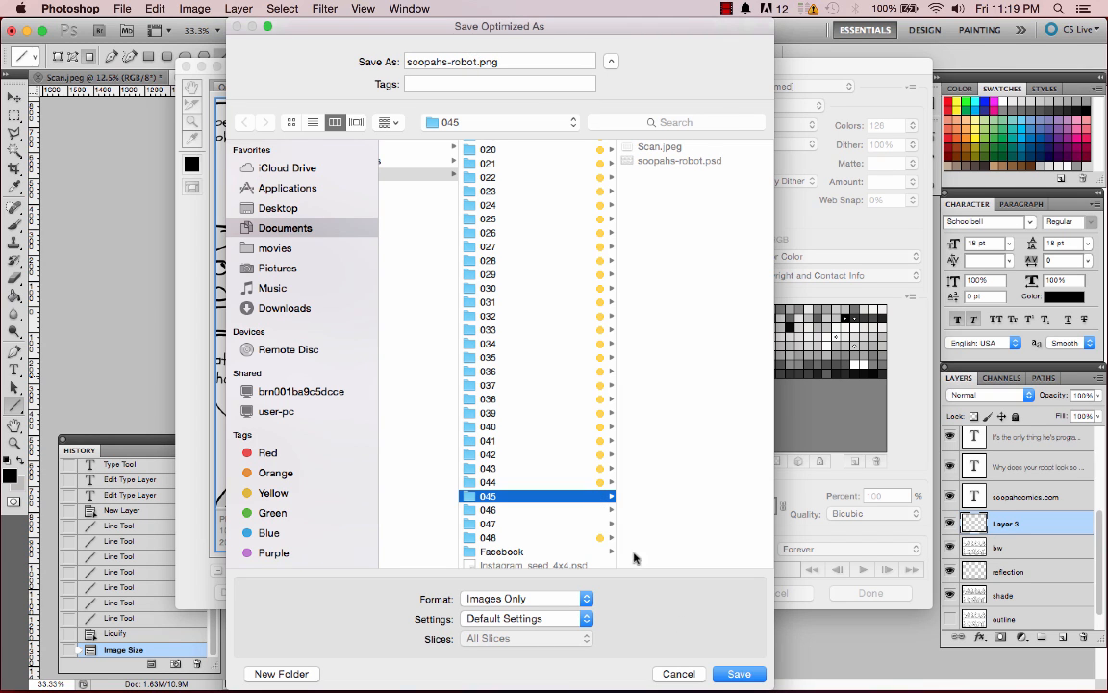
{"action": "left_click", "coordinate": [730, 674]}
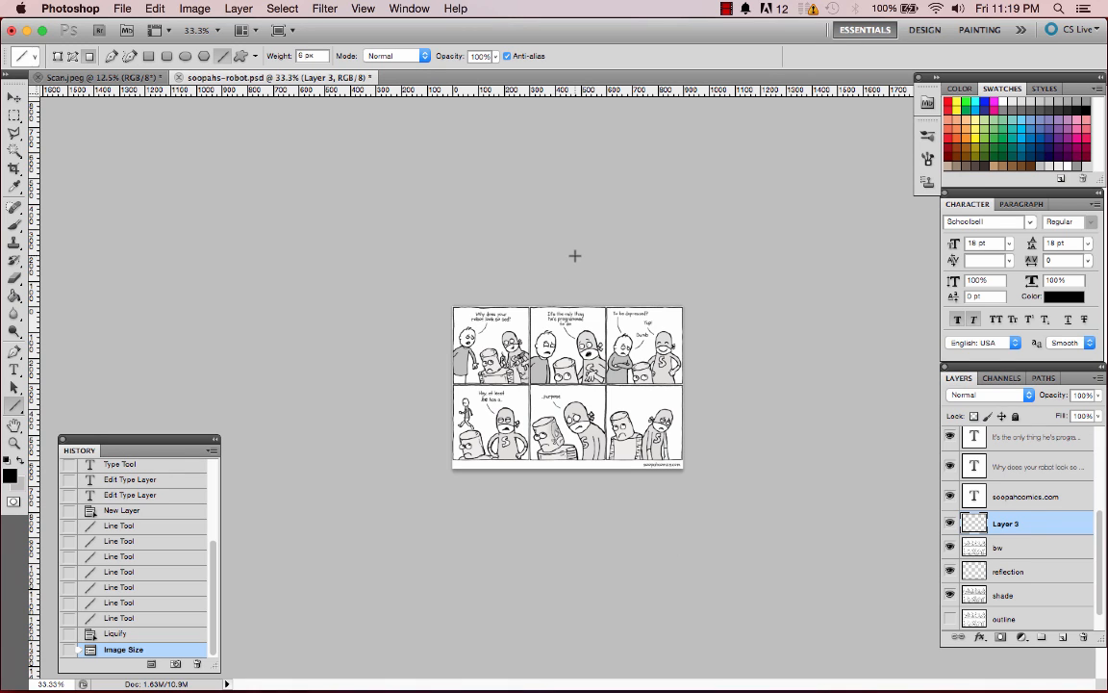
{"action": "key", "text": "super+s"}
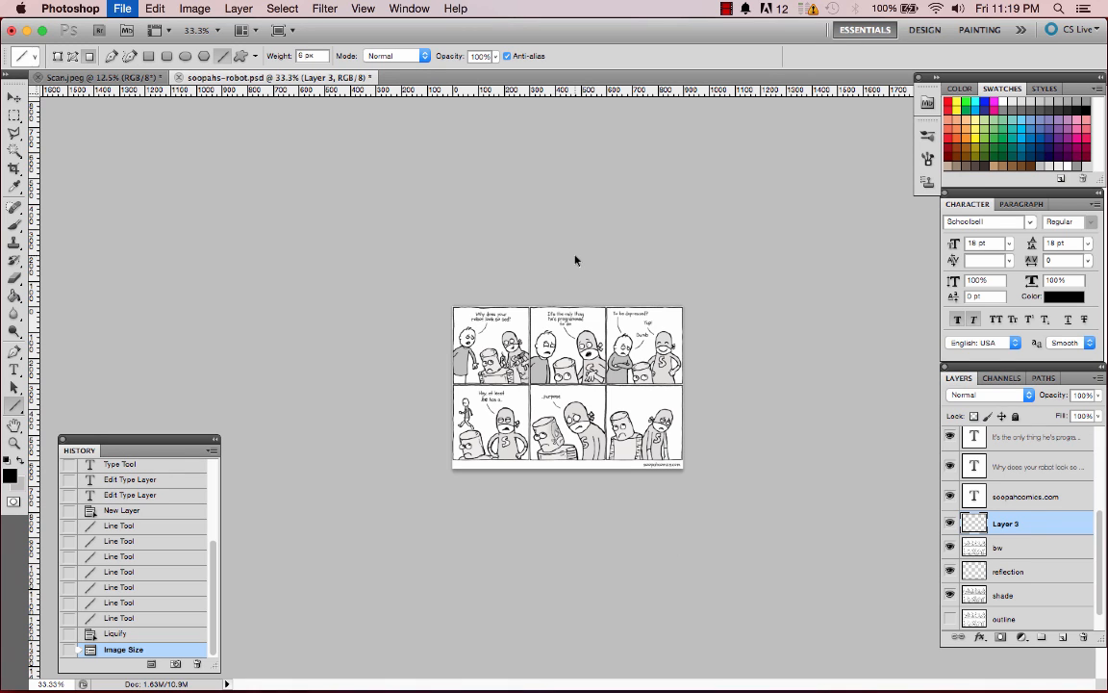